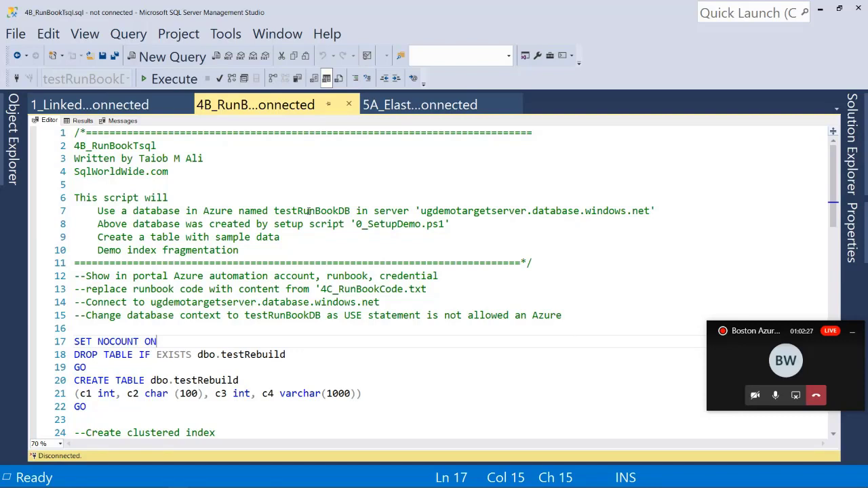
Step: Bring up the query text of 1_LinkedServer.sql and look over the OPENQUERY section above the result query
{"action": "left_click", "coordinate": [112, 104]}
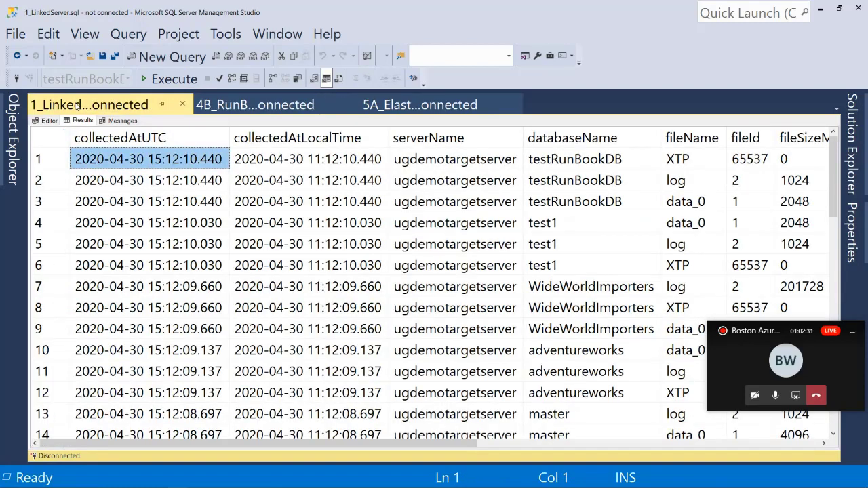
{"action": "left_click", "coordinate": [50, 121]}
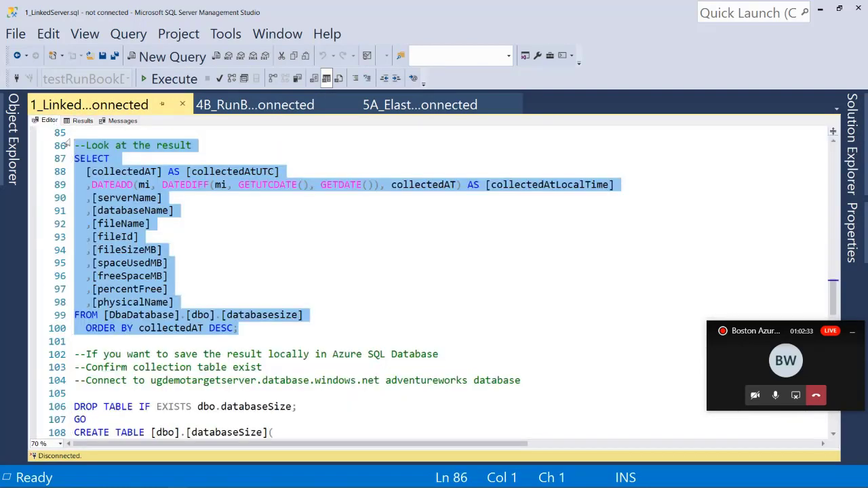
{"action": "scroll", "coordinate": [255, 261], "scroll_direction": "up", "scroll_amount": 5}
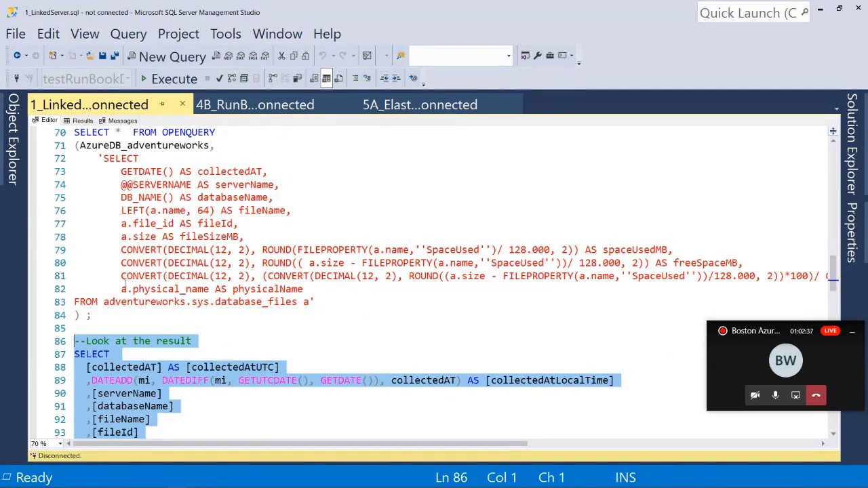
Step: Switch to Visual Studio Code and bring up the opened script 0_SetupDemo.ps1
{"action": "left_click", "coordinate": [156, 480]}
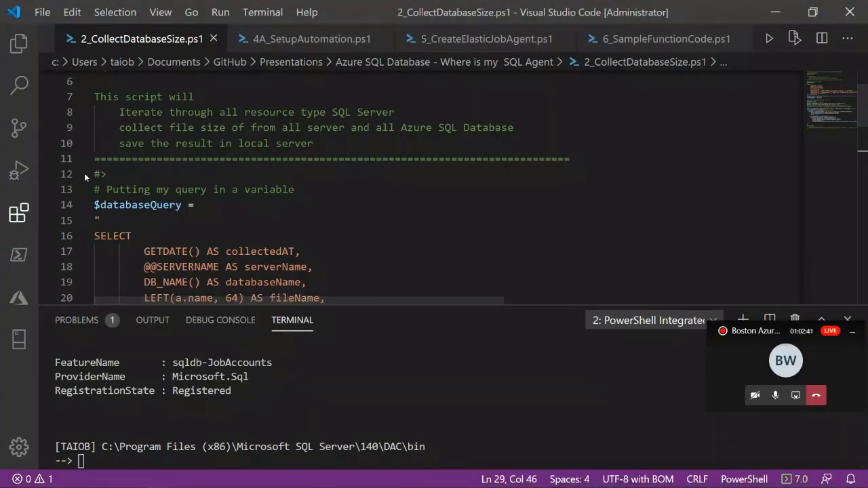
{"action": "left_click", "coordinate": [847, 39]}
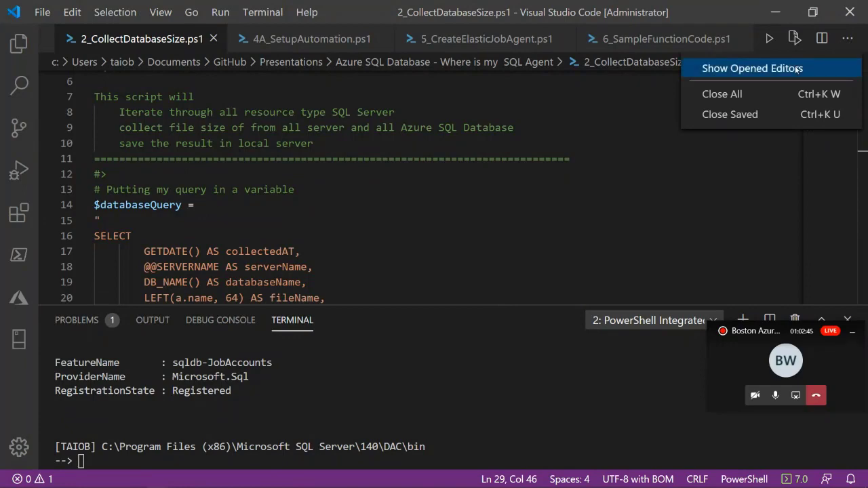
{"action": "left_click", "coordinate": [752, 68]}
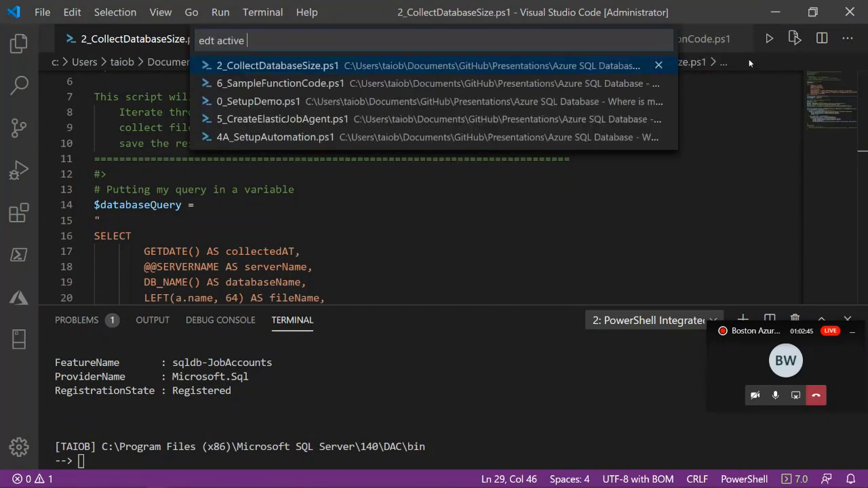
{"action": "left_click", "coordinate": [328, 101]}
{"action": "left_click", "coordinate": [522, 199]}
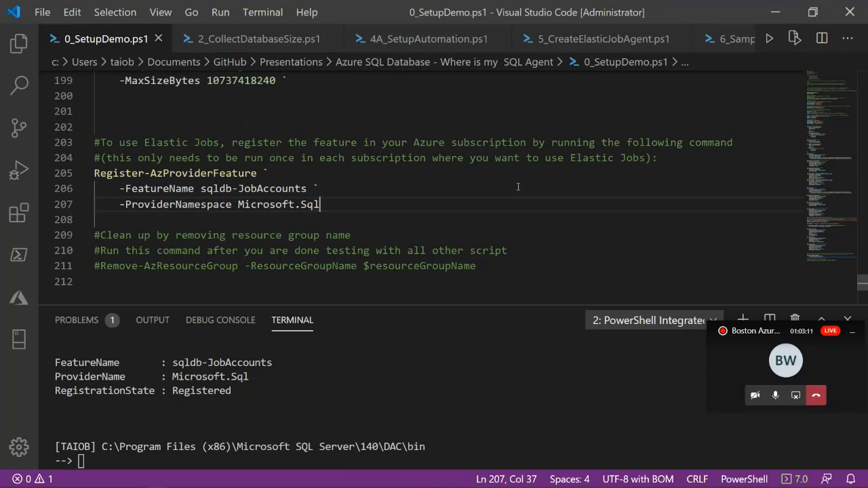
Step: Review the resource creation commands in 0_SetupDemo.ps1 and highlight the Remove-AzResourceGroup clean-up command on the last code line
{"action": "scroll", "coordinate": [543, 183], "scroll_direction": "up", "scroll_amount": 3}
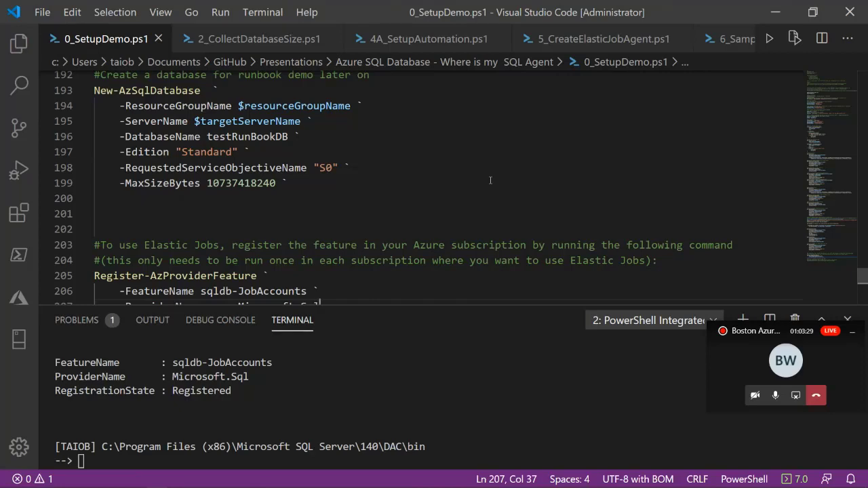
{"action": "scroll", "coordinate": [490, 180], "scroll_direction": "up", "scroll_amount": 15}
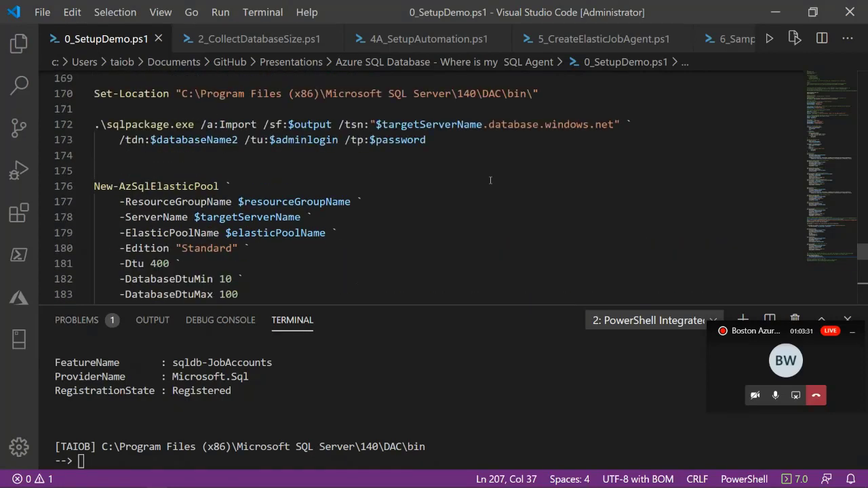
{"action": "scroll", "coordinate": [490, 180], "scroll_direction": "up", "scroll_amount": 20}
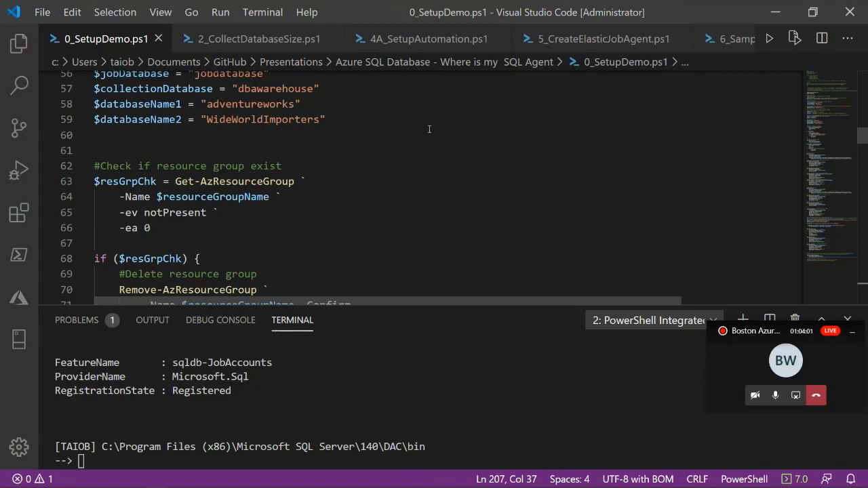
{"action": "scroll", "coordinate": [419, 138], "scroll_direction": "down", "scroll_amount": 20}
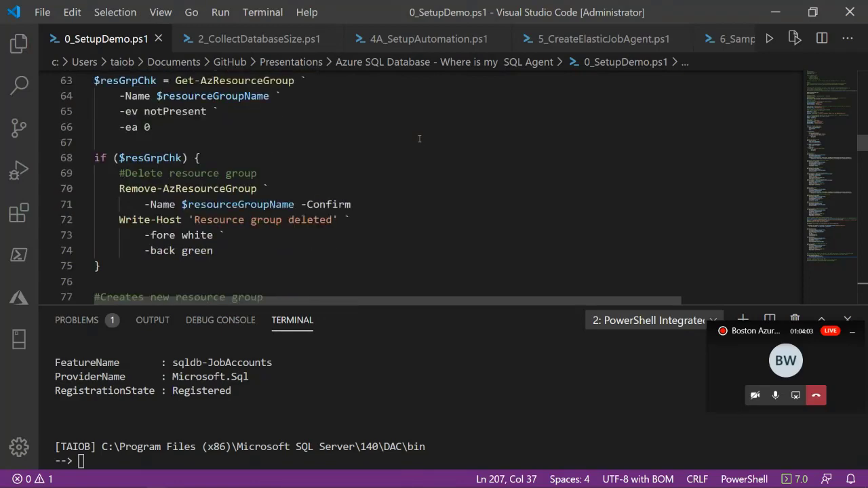
{"action": "scroll", "coordinate": [419, 138], "scroll_direction": "down", "scroll_amount": 20}
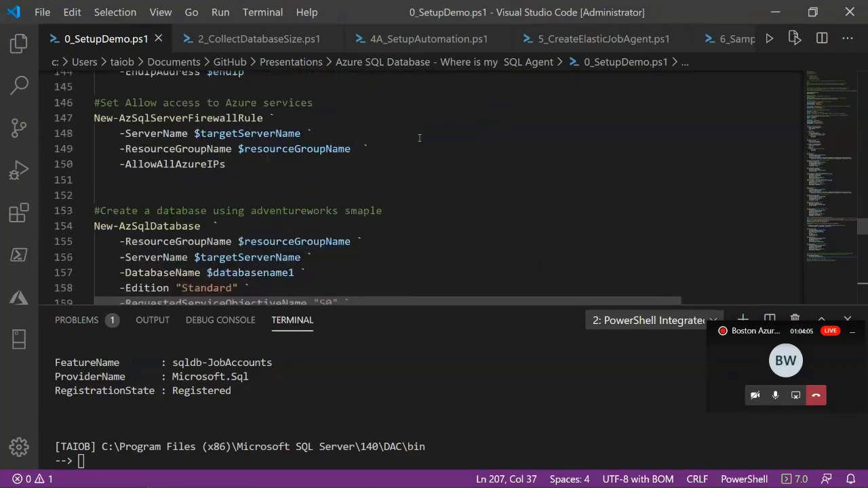
{"action": "scroll", "coordinate": [420, 139], "scroll_direction": "down", "scroll_amount": 5}
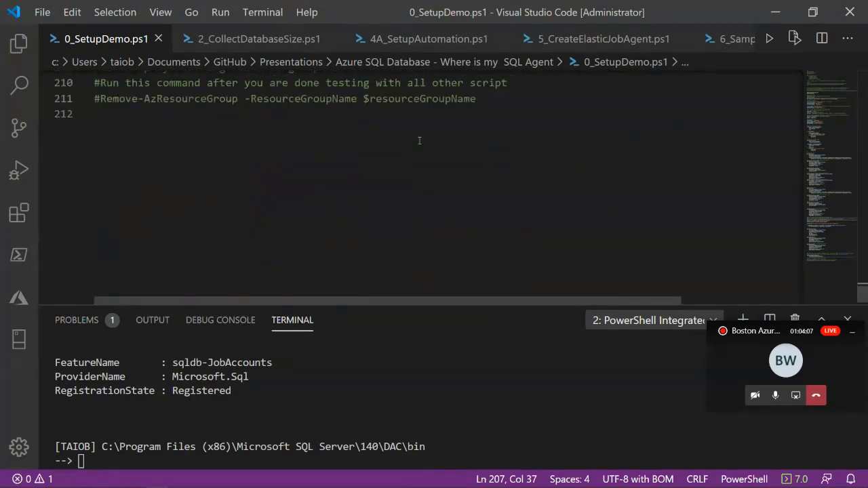
{"action": "scroll", "coordinate": [420, 138], "scroll_direction": "up", "scroll_amount": 1}
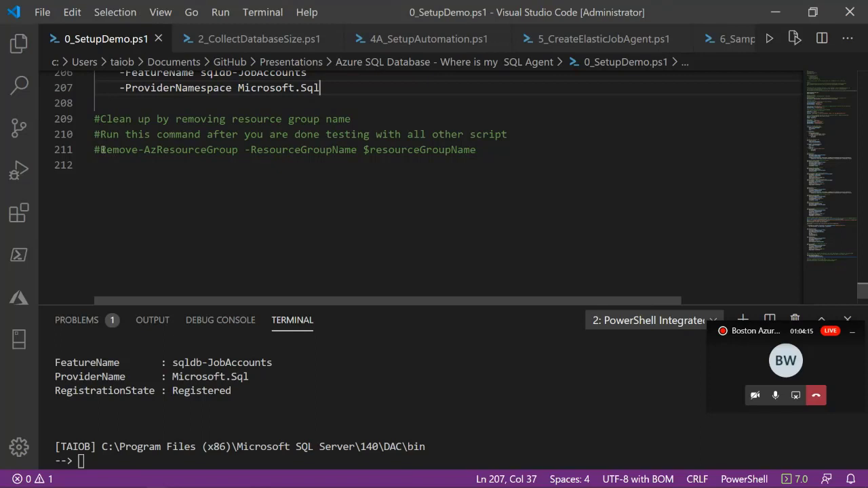
{"action": "left_click_drag", "start_coordinate": [101, 150], "coordinate": [491, 160]}
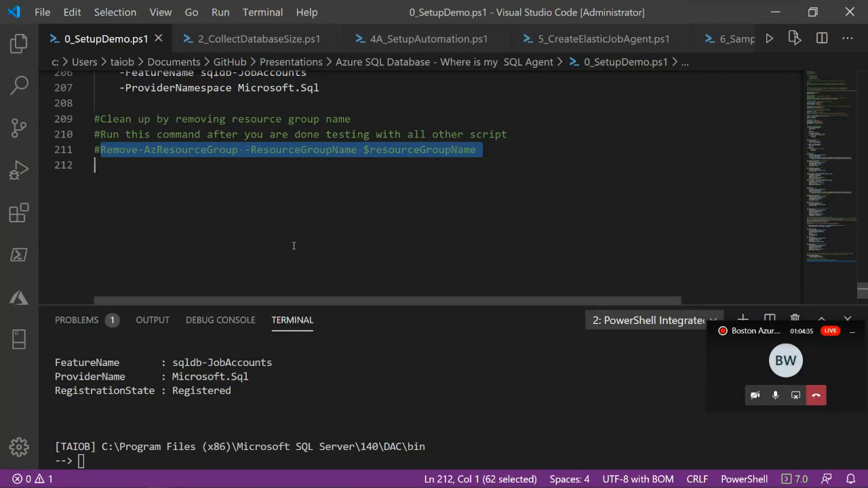
Step: Switch back to SQL Server Management Studio and go to the on-premise server section near the start of 1_LinkedServer.sql
{"action": "left_click", "coordinate": [176, 479]}
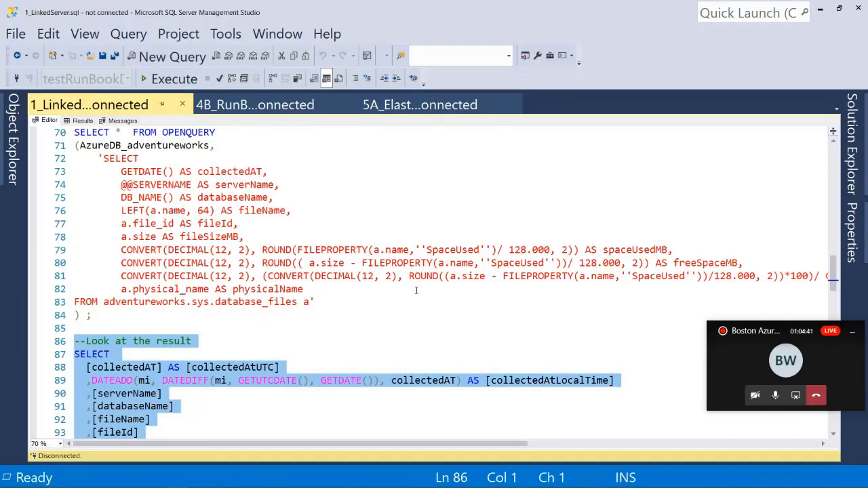
{"action": "left_click", "coordinate": [852, 332]}
{"action": "scroll", "coordinate": [323, 269], "scroll_direction": "up", "scroll_amount": 2}
{"action": "scroll", "coordinate": [322, 269], "scroll_direction": "up", "scroll_amount": 20}
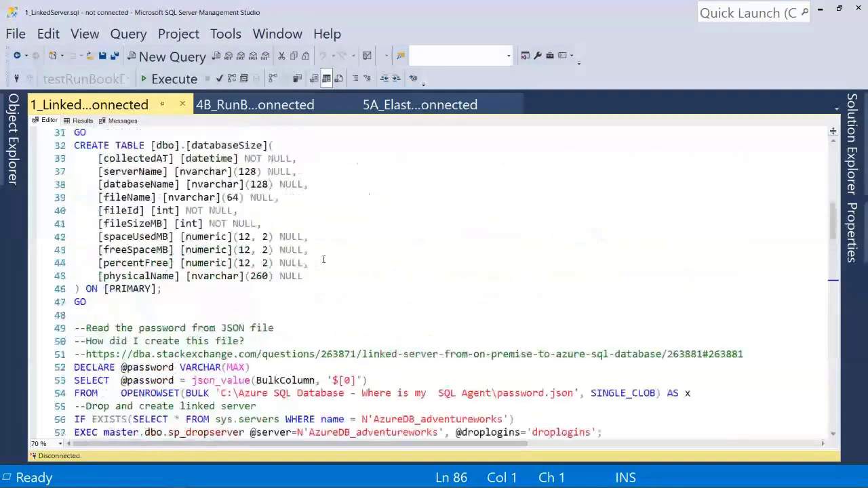
{"action": "scroll", "coordinate": [331, 252], "scroll_direction": "down", "scroll_amount": 1}
{"action": "scroll", "coordinate": [331, 251], "scroll_direction": "down", "scroll_amount": 1}
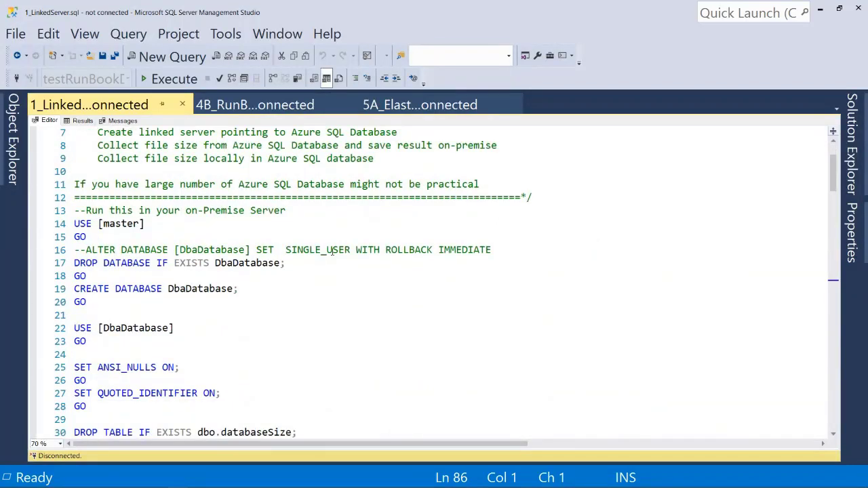
Step: Collapse the Databases folder of the .\SQL2019 instance in the server tree and return to the script
{"action": "left_click", "coordinate": [13, 181]}
{"action": "left_click", "coordinate": [31, 150]}
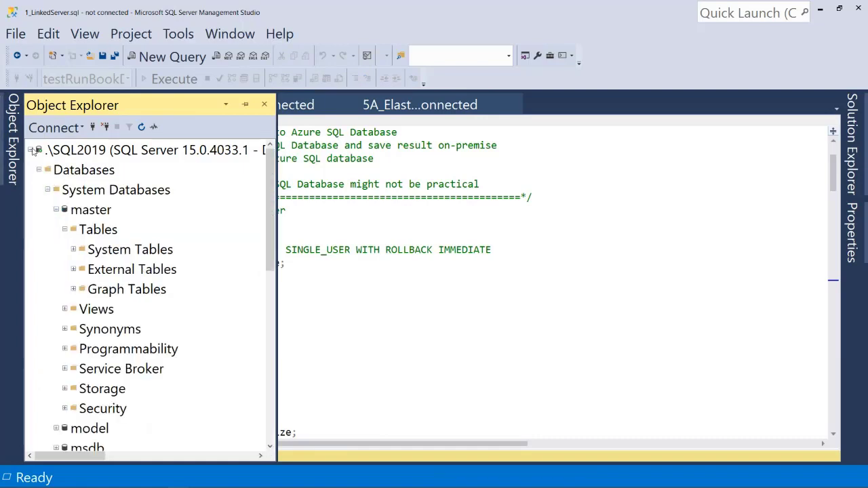
{"action": "left_click", "coordinate": [39, 170]}
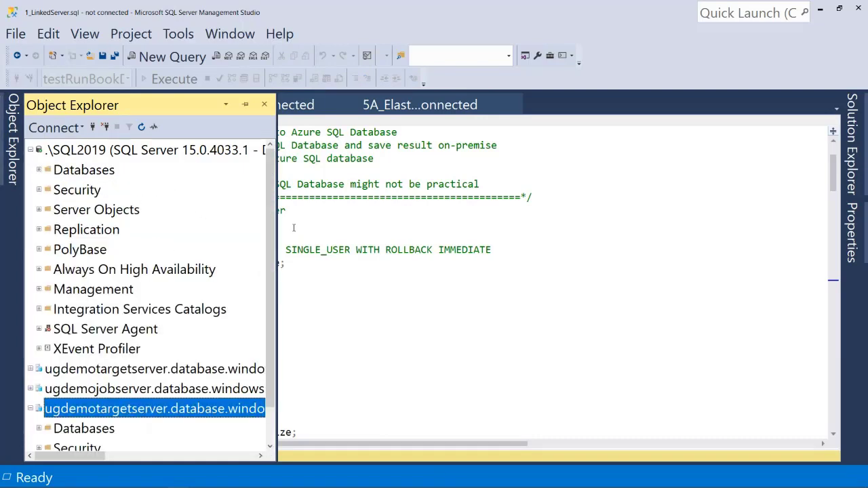
{"action": "left_click", "coordinate": [373, 289]}
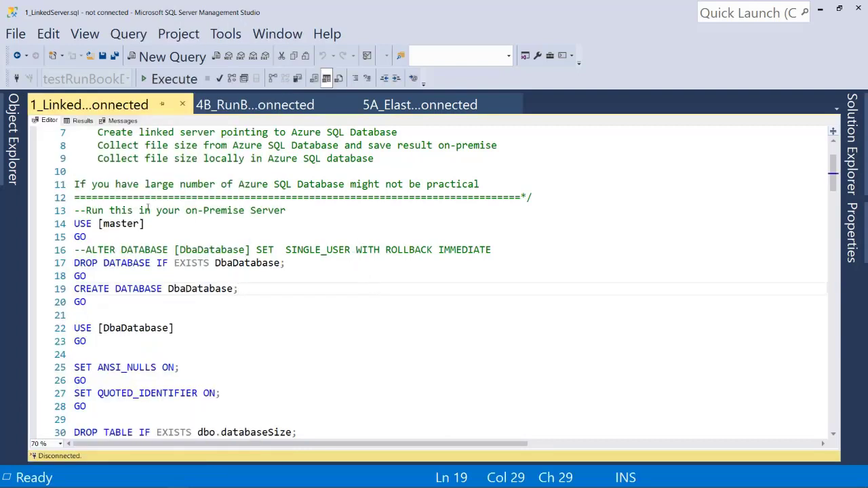
Step: Run only the statements from USE [master] through the dbo.databaseSize table creation, connecting to the (local)\SQL2019 server
{"action": "left_click", "coordinate": [70, 228]}
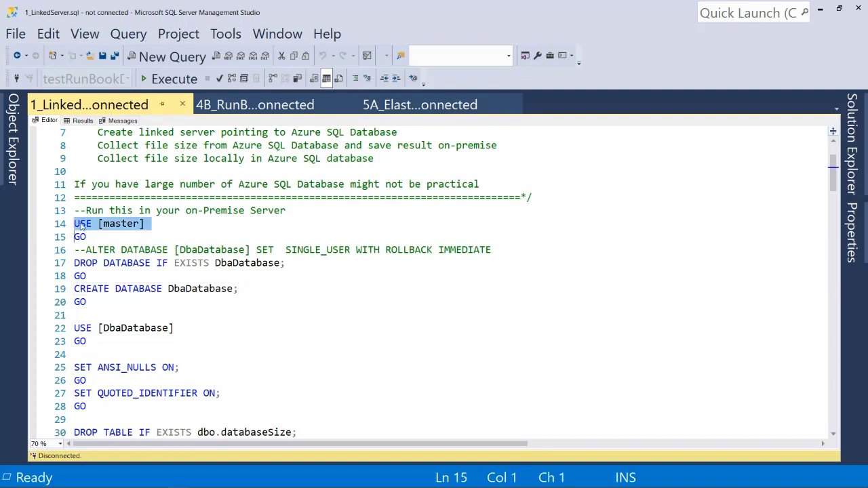
{"action": "left_click", "coordinate": [80, 223]}
{"action": "left_click_drag", "start_coordinate": [74, 224], "coordinate": [191, 318]}
{"action": "scroll", "coordinate": [191, 319], "scroll_direction": "down", "scroll_amount": 1}
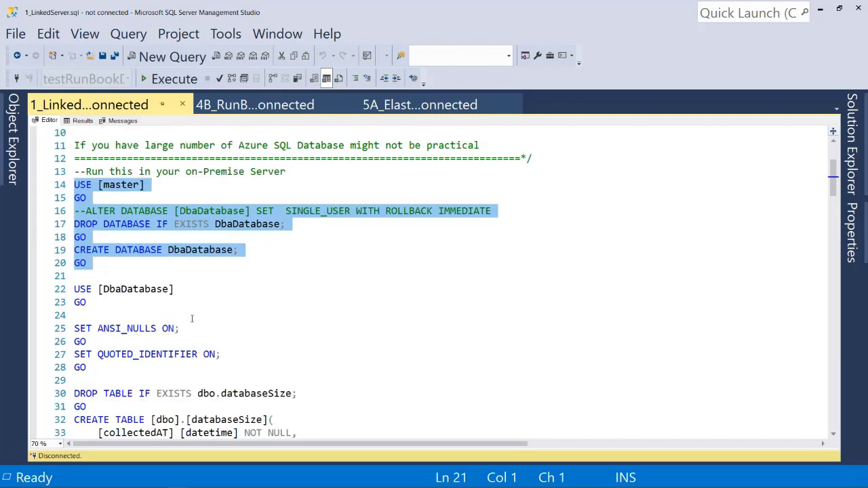
{"action": "scroll", "coordinate": [191, 319], "scroll_direction": "down", "scroll_amount": 3}
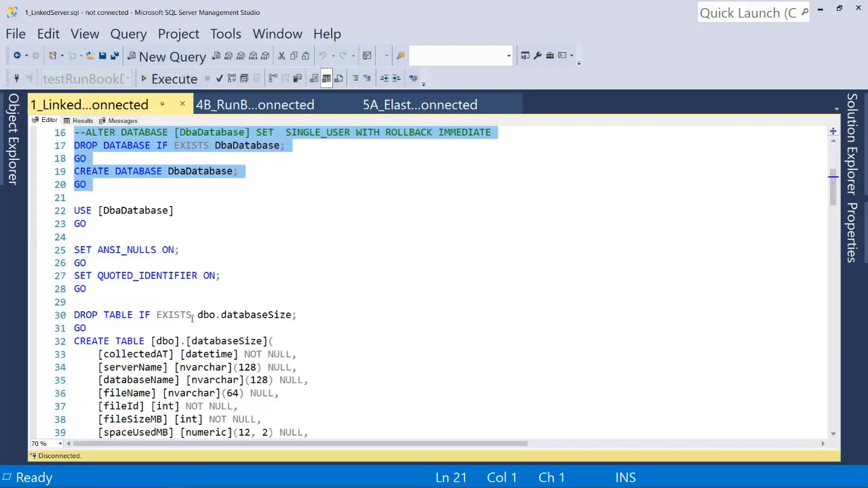
{"action": "left_click", "coordinate": [191, 319], "text": "shift"}
{"action": "scroll", "coordinate": [191, 319], "scroll_direction": "down", "scroll_amount": 1}
{"action": "scroll", "coordinate": [192, 319], "scroll_direction": "down", "scroll_amount": 2}
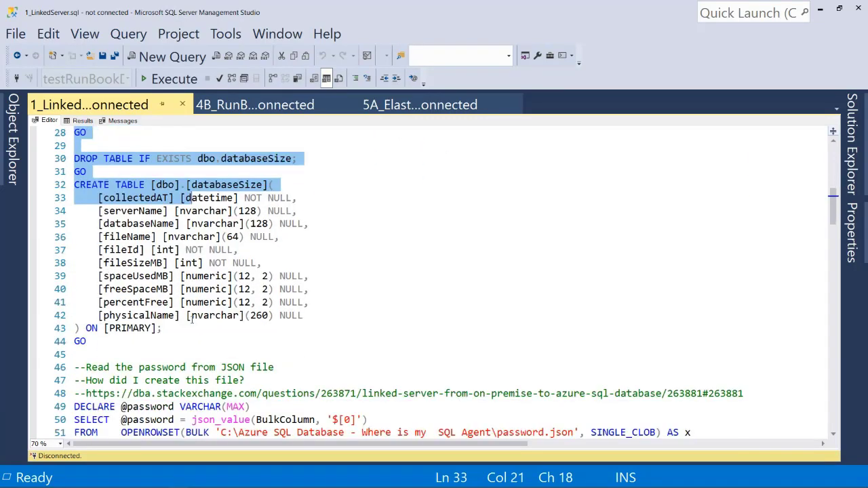
{"action": "left_click", "coordinate": [178, 366], "text": "shift"}
{"action": "left_click", "coordinate": [175, 353], "text": "shift"}
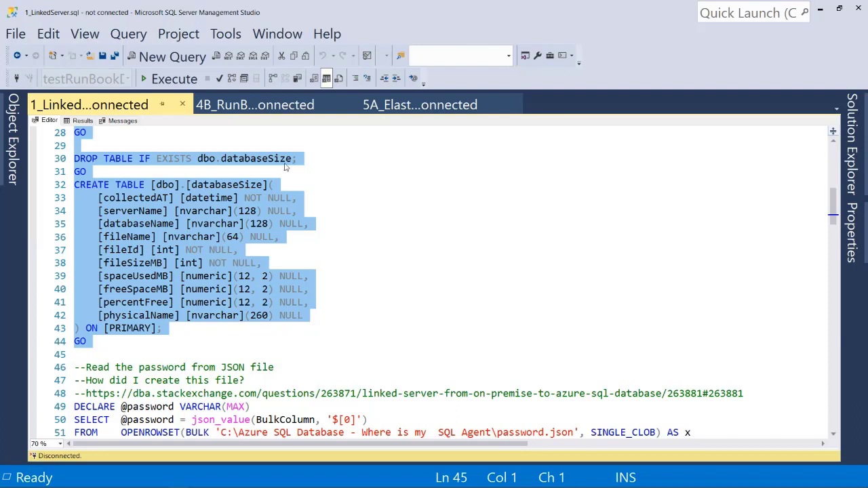
{"action": "left_click", "coordinate": [160, 80]}
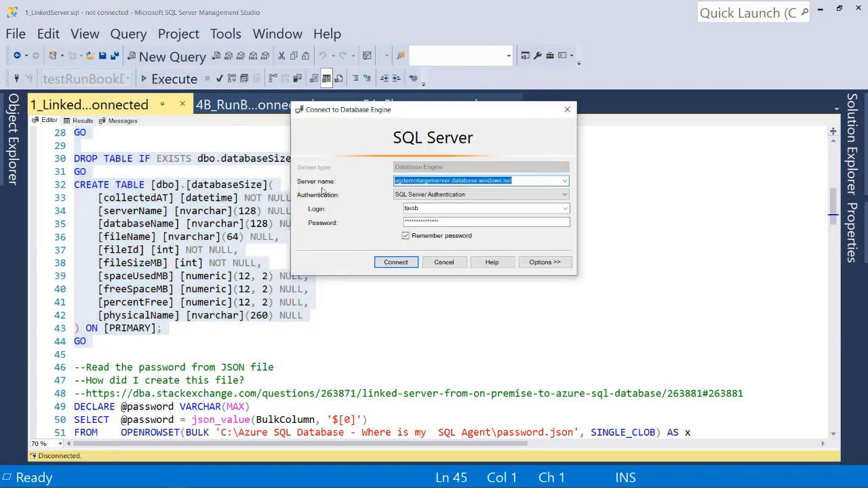
{"action": "left_click", "coordinate": [564, 180]}
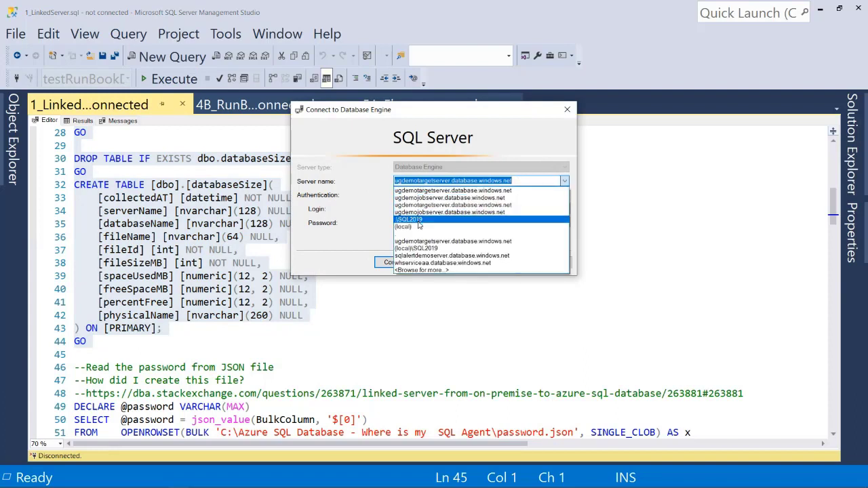
{"action": "left_click", "coordinate": [398, 248]}
{"action": "left_click", "coordinate": [395, 261]}
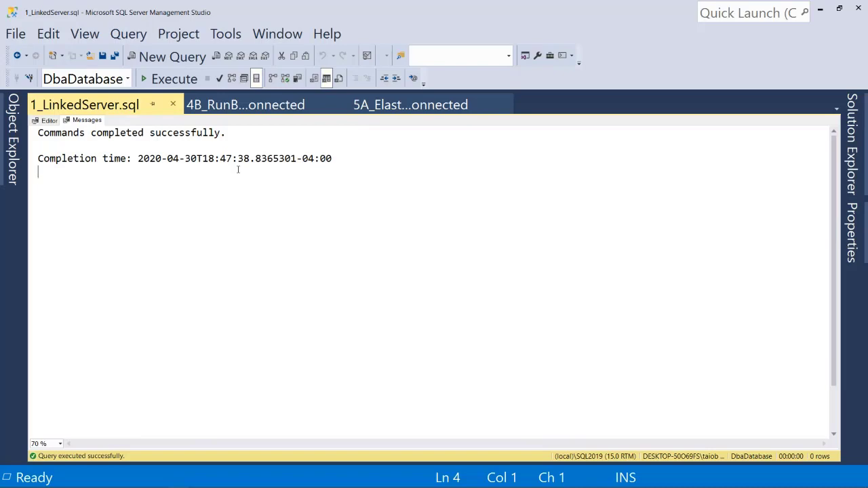
Step: Run only the block that reads the password from the JSON file and recreates the AzureDB_adventureworks linked server and its login
{"action": "left_click", "coordinate": [50, 121]}
{"action": "scroll", "coordinate": [157, 207], "scroll_direction": "down", "scroll_amount": 3}
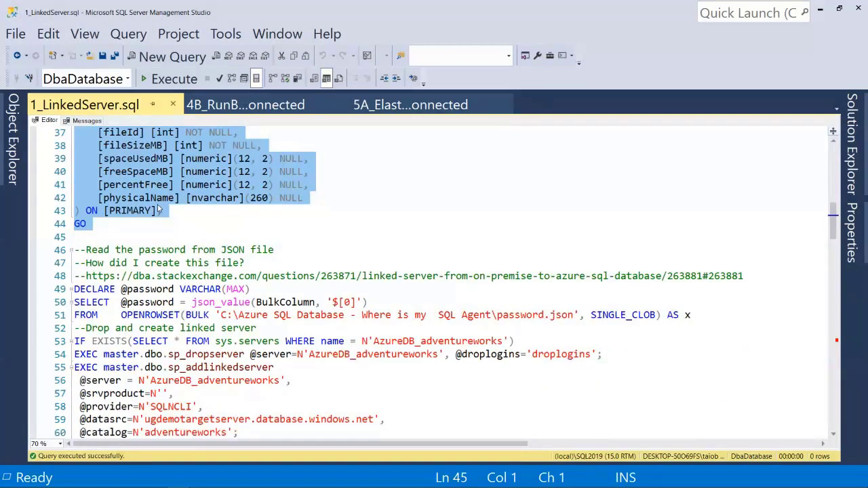
{"action": "scroll", "coordinate": [130, 205], "scroll_direction": "down", "scroll_amount": 1}
{"action": "left_click_drag", "start_coordinate": [74, 208], "coordinate": [207, 394]}
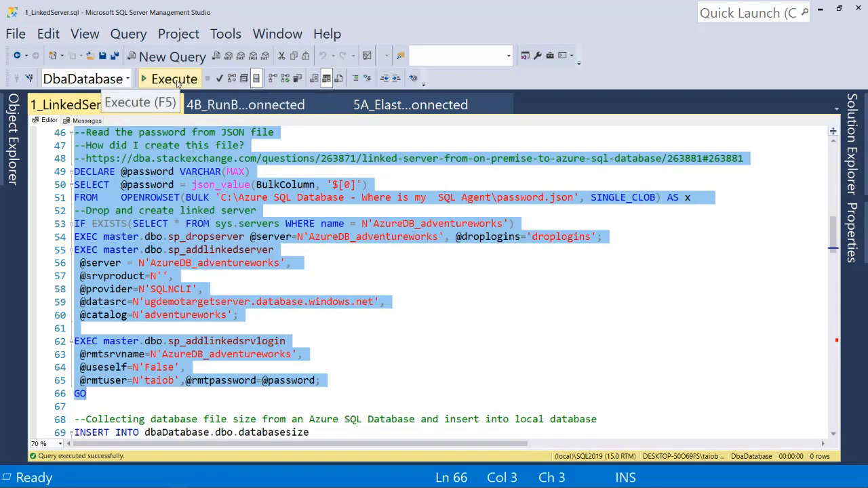
{"action": "left_click", "coordinate": [175, 80]}
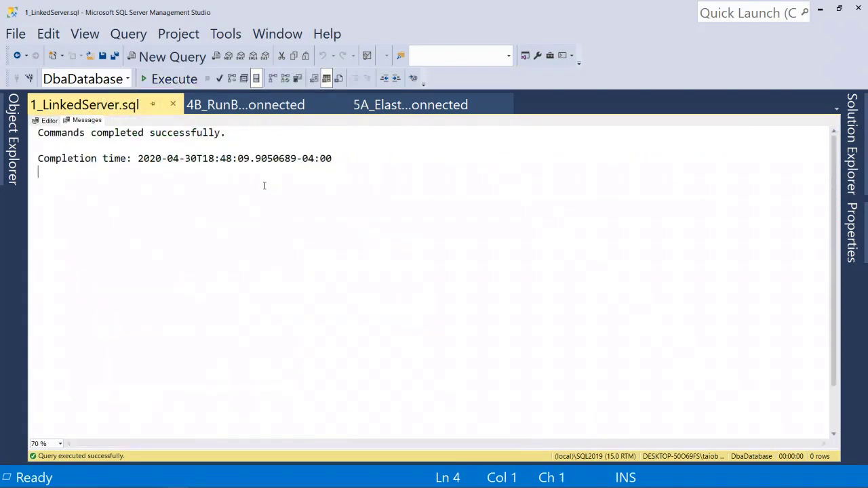
Step: Run only the INSERT block that collects the Azure database file sizes through OPENQUERY into dbaDatabase.dbo.databasesize
{"action": "left_click", "coordinate": [49, 121]}
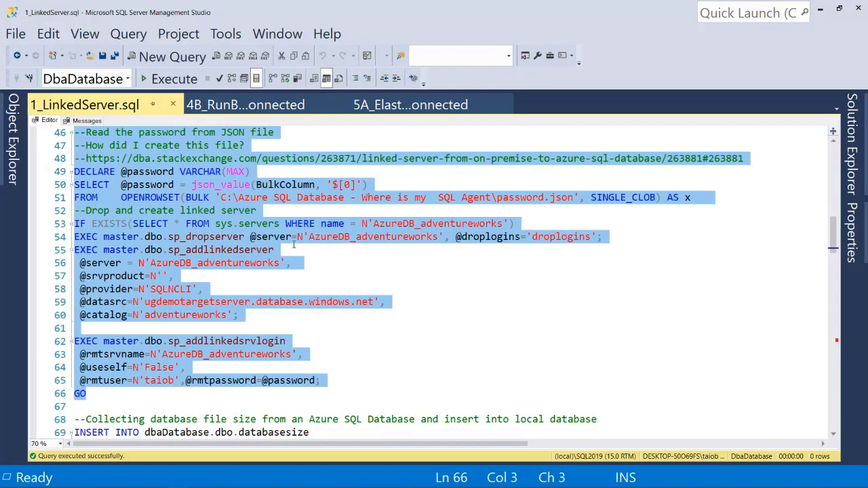
{"action": "scroll", "coordinate": [293, 245], "scroll_direction": "down", "scroll_amount": 2}
{"action": "scroll", "coordinate": [293, 244], "scroll_direction": "down", "scroll_amount": 4}
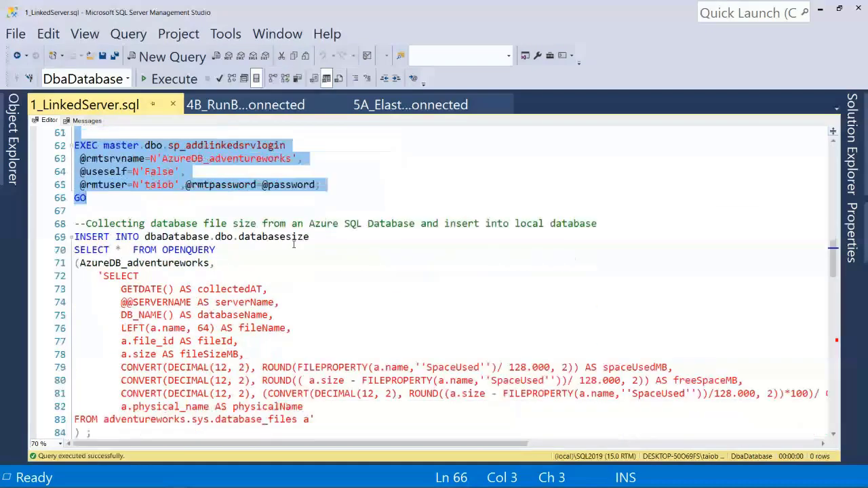
{"action": "scroll", "coordinate": [293, 244], "scroll_direction": "down", "scroll_amount": 1}
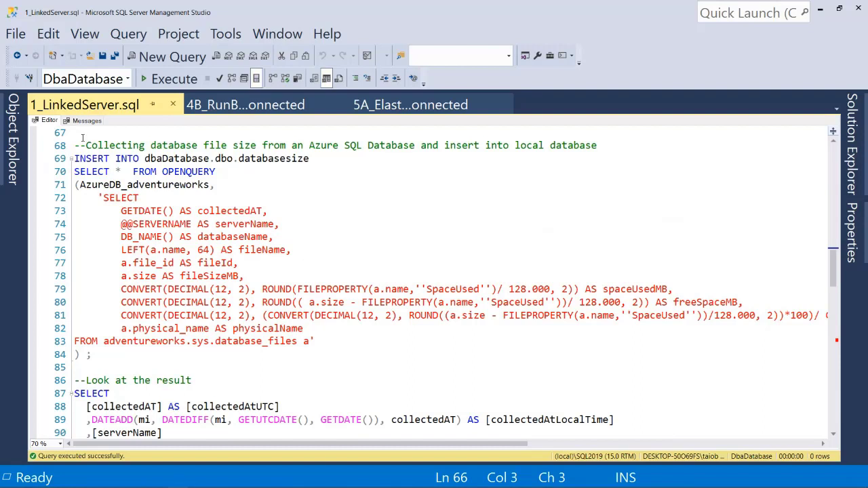
{"action": "left_click_drag", "start_coordinate": [74, 134], "coordinate": [91, 354]}
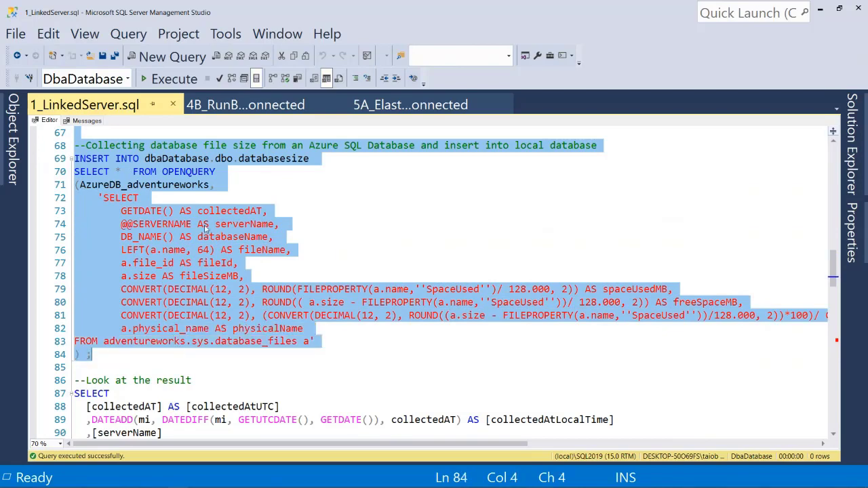
{"action": "left_click", "coordinate": [161, 82]}
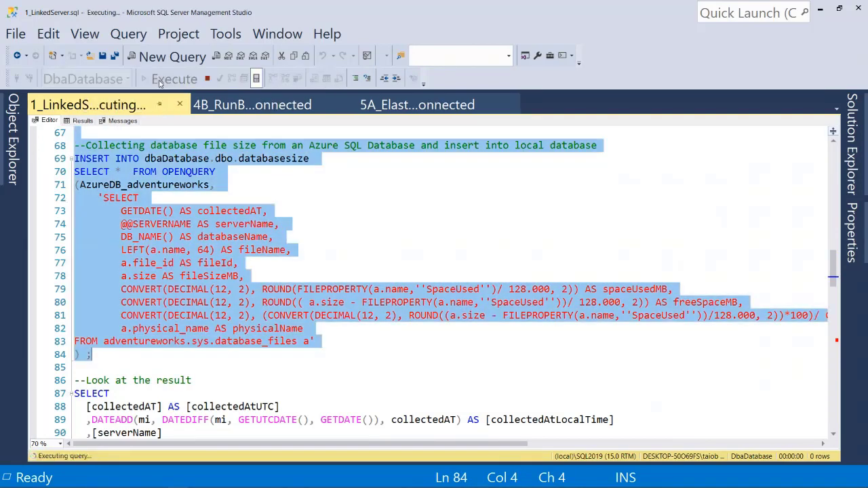
Step: Run only the SELECT under --Look at the result to query the collected rows in DbaDatabase.dbo.databasesize
{"action": "left_click", "coordinate": [50, 120]}
{"action": "scroll", "coordinate": [247, 202], "scroll_direction": "down", "scroll_amount": 3}
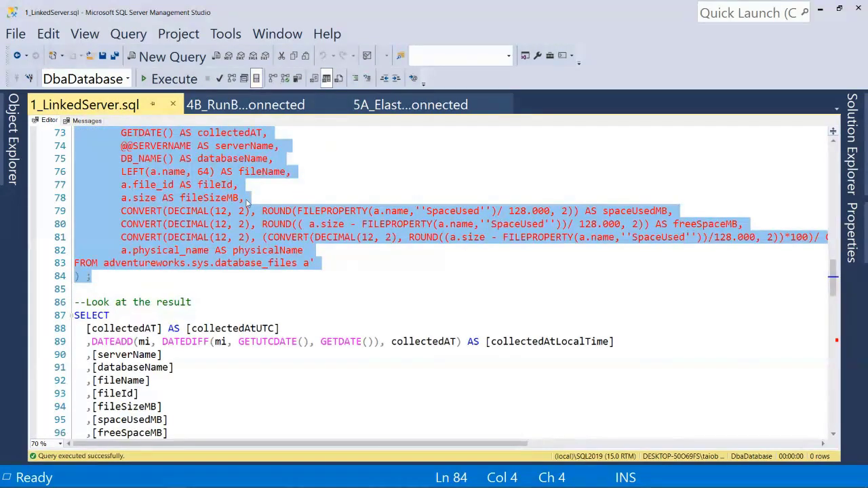
{"action": "scroll", "coordinate": [247, 202], "scroll_direction": "down", "scroll_amount": 3}
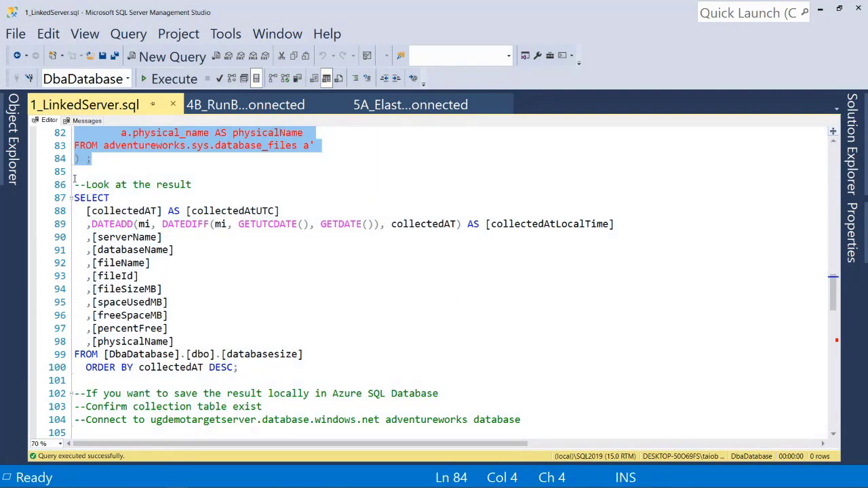
{"action": "left_click_drag", "start_coordinate": [74, 172], "coordinate": [237, 366]}
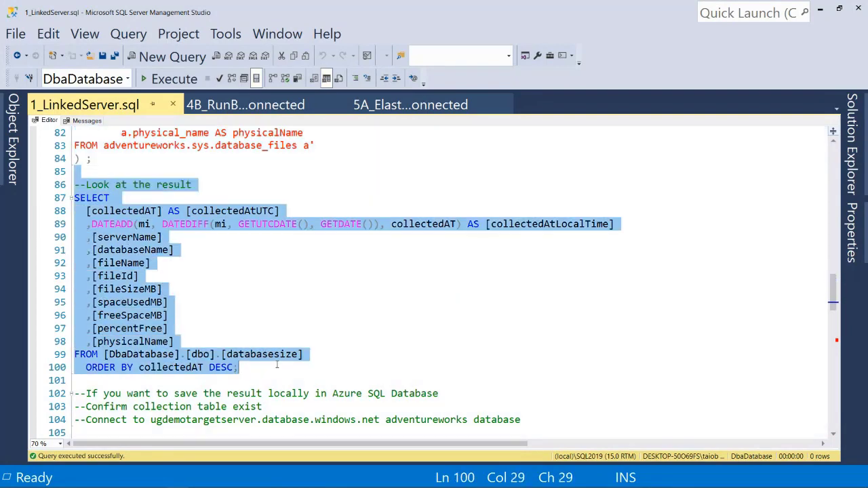
{"action": "left_click", "coordinate": [161, 80]}
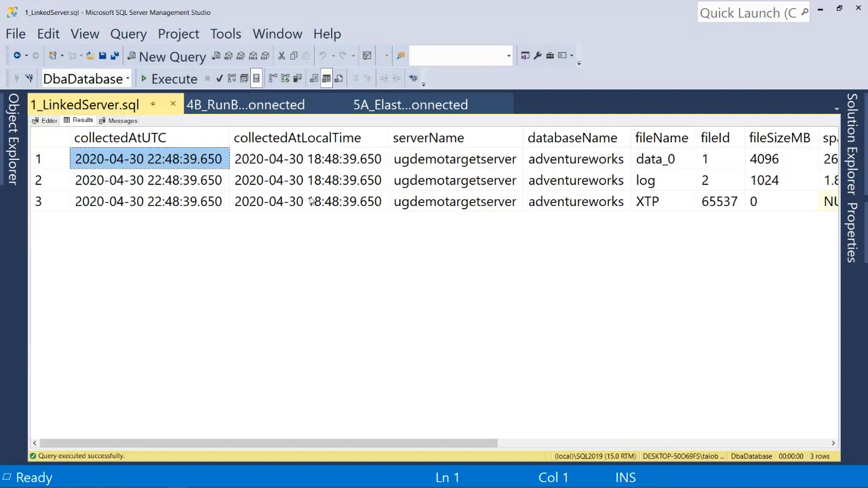
Step: Change the connection of 1_LinkedServer.sql to ugdemotargetserver.database.windows.net with the remembered SQL Server Authentication login
{"action": "left_click", "coordinate": [49, 121]}
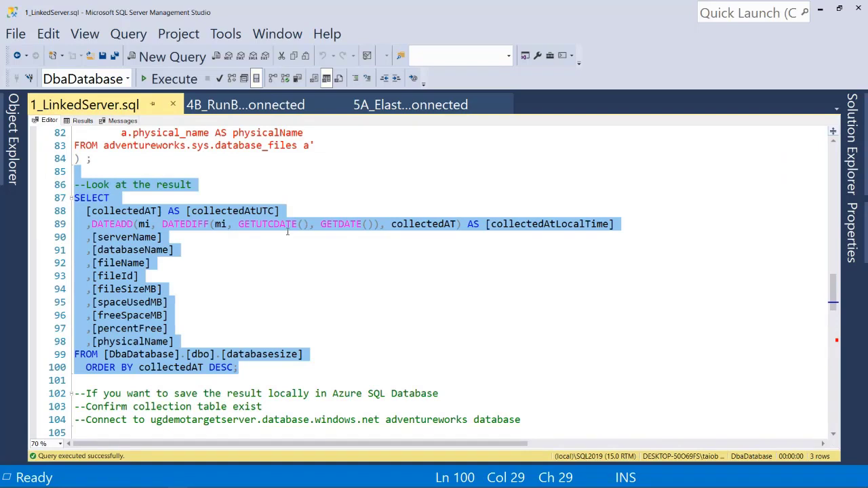
{"action": "scroll", "coordinate": [323, 239], "scroll_direction": "down", "scroll_amount": 6}
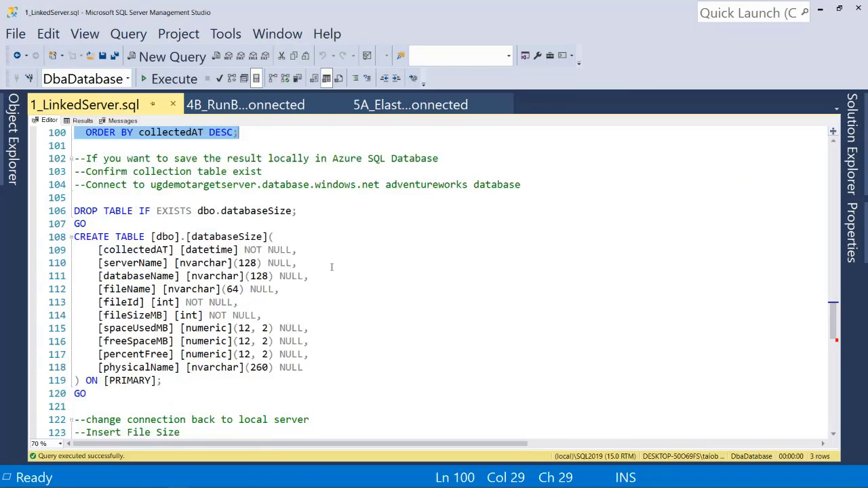
{"action": "left_click", "coordinate": [29, 78]}
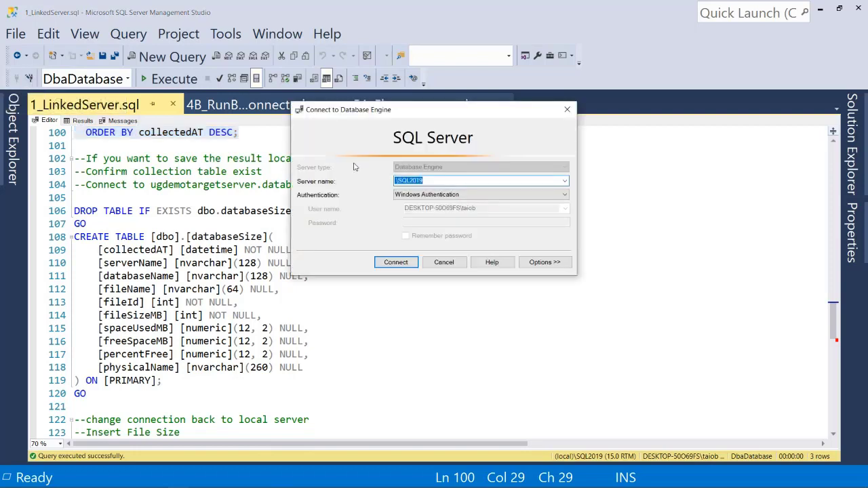
{"action": "left_click", "coordinate": [561, 182]}
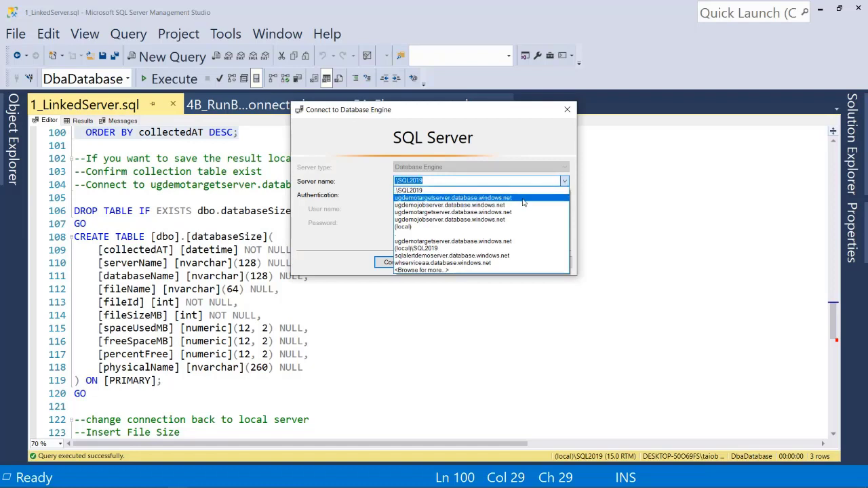
{"action": "left_click", "coordinate": [523, 198]}
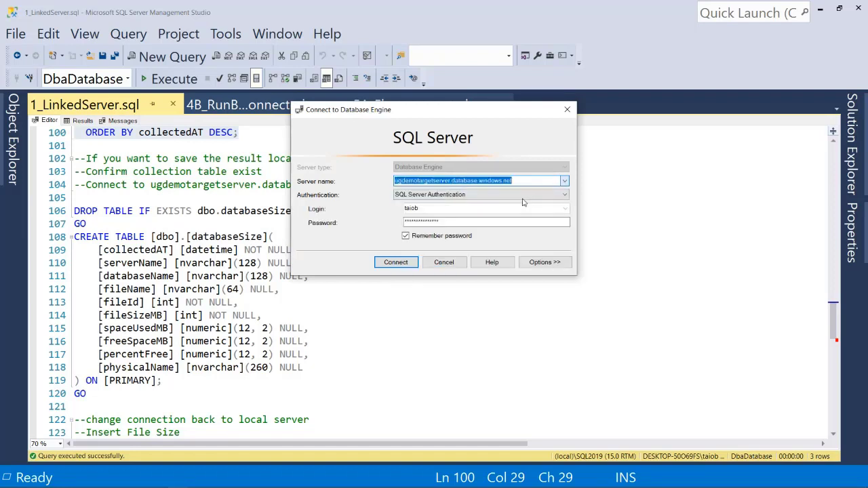
{"action": "left_click", "coordinate": [396, 263]}
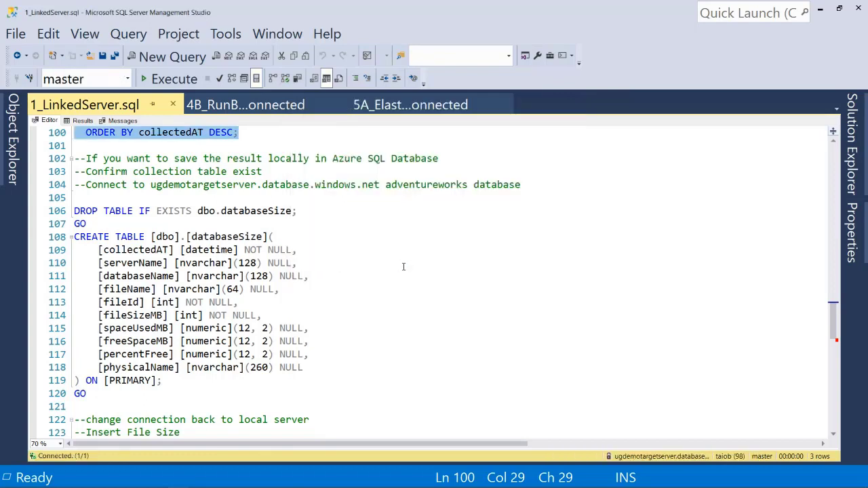
Step: Run only the statements that drop and create dbo.databaseSize under the Azure SQL section, against the adventureworks database
{"action": "left_click_drag", "start_coordinate": [76, 198], "coordinate": [86, 393]}
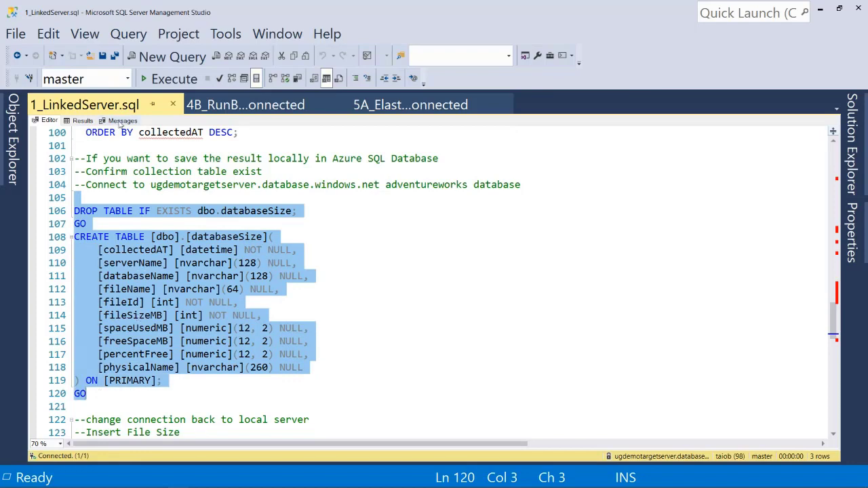
{"action": "left_click", "coordinate": [127, 79]}
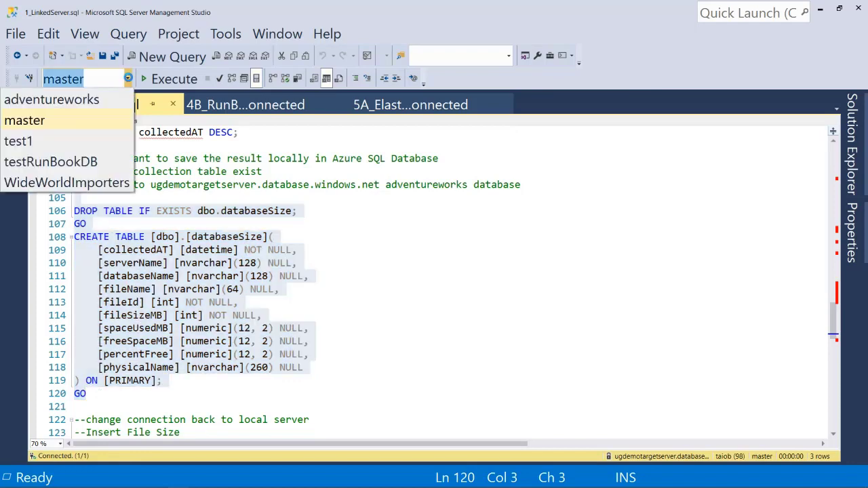
{"action": "left_click", "coordinate": [88, 102]}
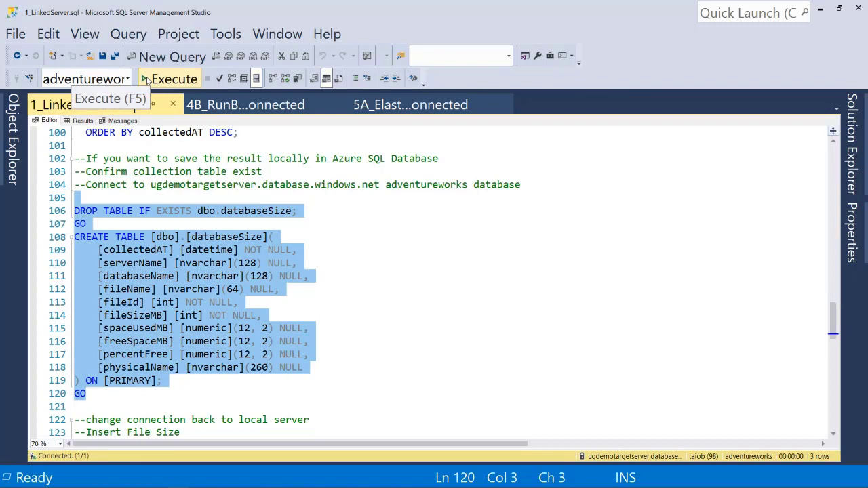
{"action": "left_click", "coordinate": [147, 80]}
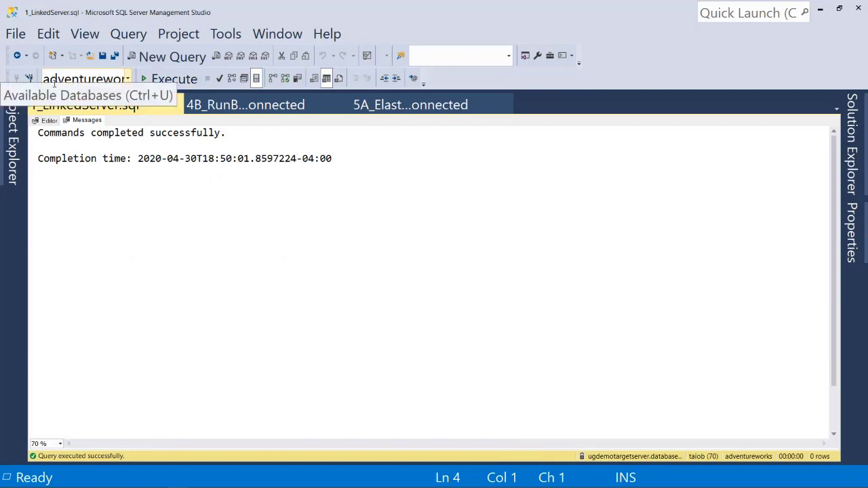
Step: Change the connection back to the local SQL2019 server and run only the INSERT into AzureDB_adventureworks.adventureworks.dbo.databasesize
{"action": "left_click", "coordinate": [49, 121]}
{"action": "scroll", "coordinate": [75, 178], "scroll_direction": "down", "scroll_amount": 6}
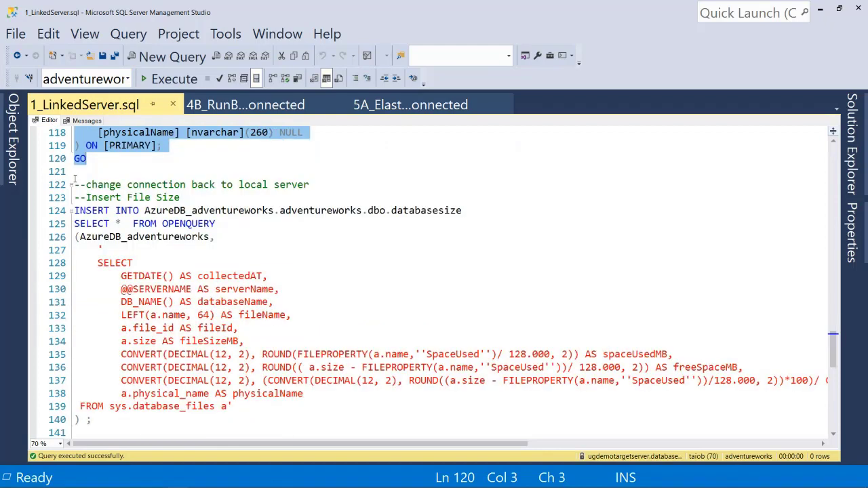
{"action": "left_click_drag", "start_coordinate": [75, 178], "coordinate": [134, 421]}
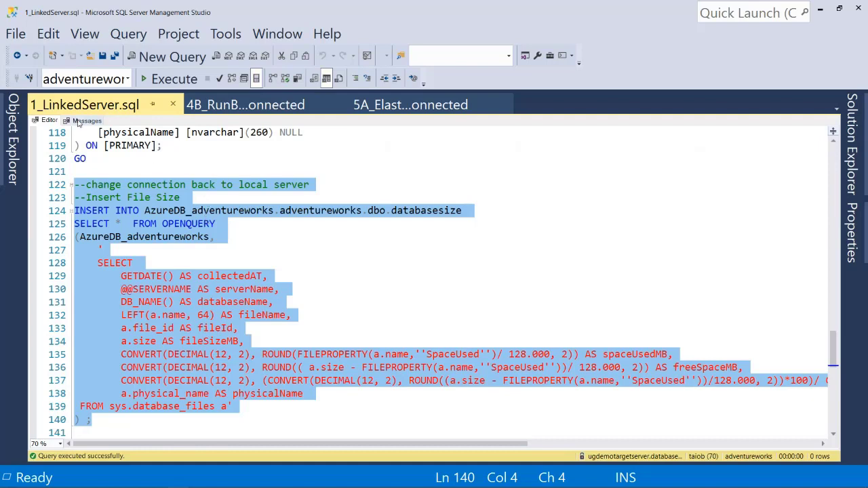
{"action": "left_click", "coordinate": [30, 79]}
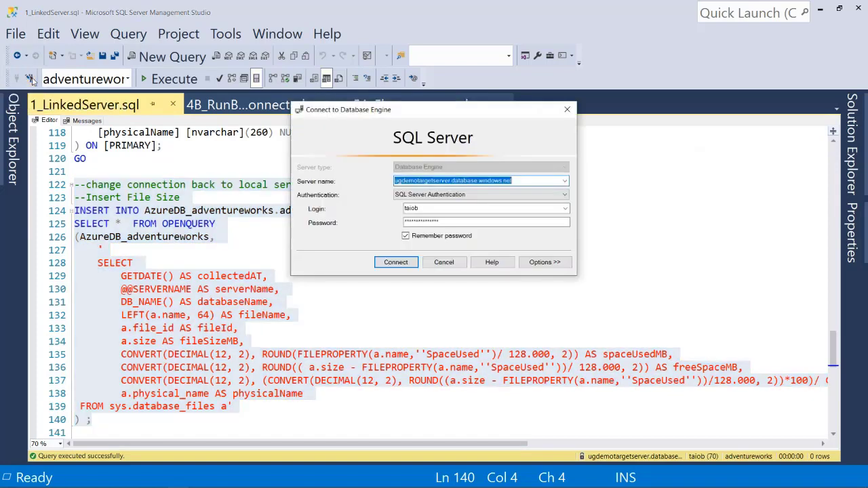
{"action": "left_click", "coordinate": [562, 182]}
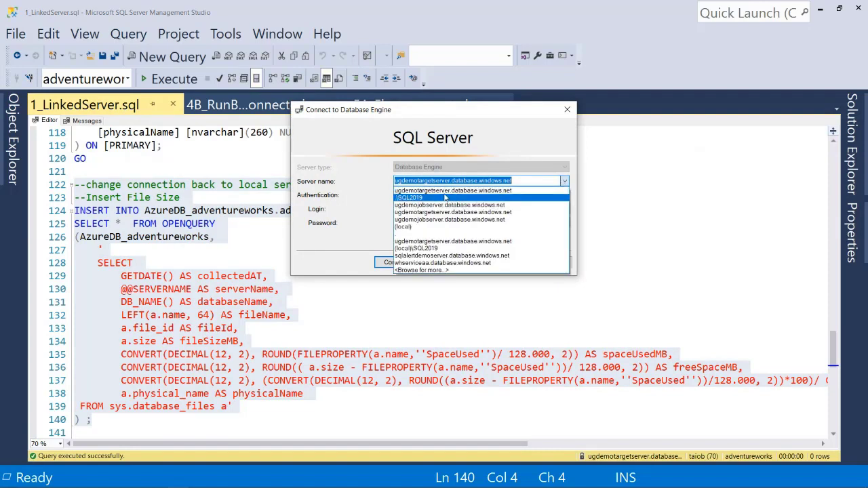
{"action": "left_click", "coordinate": [546, 194]}
{"action": "left_click", "coordinate": [564, 181]}
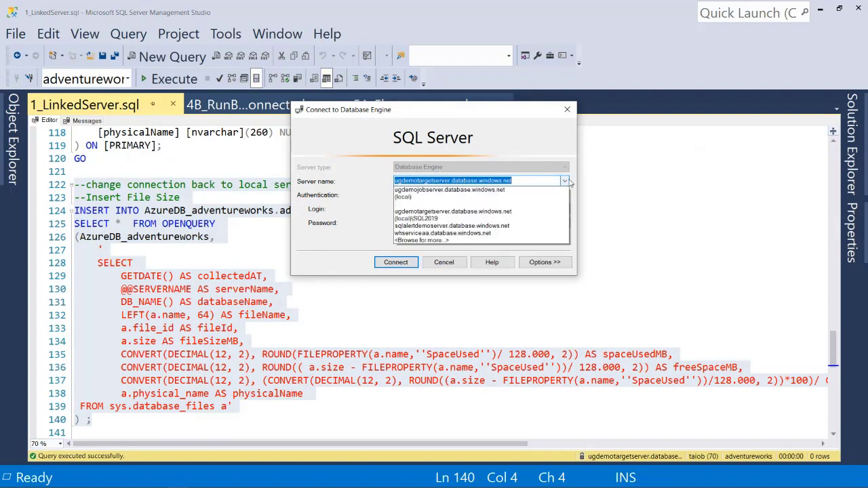
{"action": "left_click", "coordinate": [465, 205]}
{"action": "left_click", "coordinate": [407, 262]}
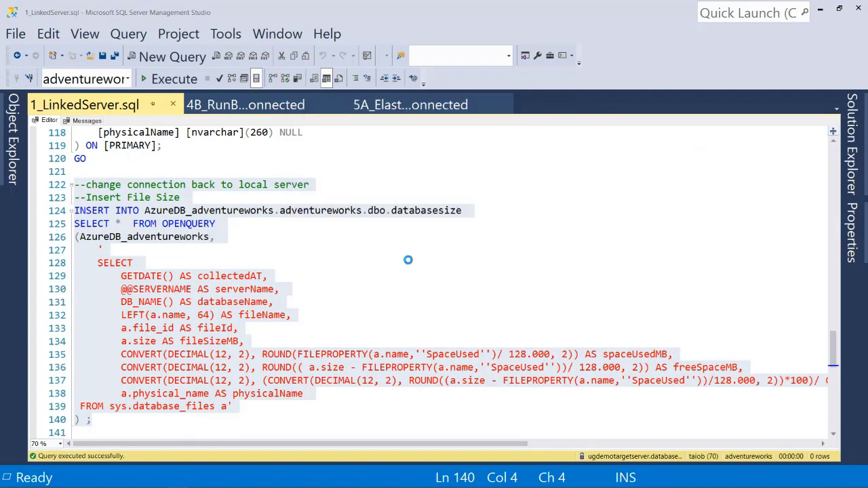
{"action": "left_click", "coordinate": [167, 79]}
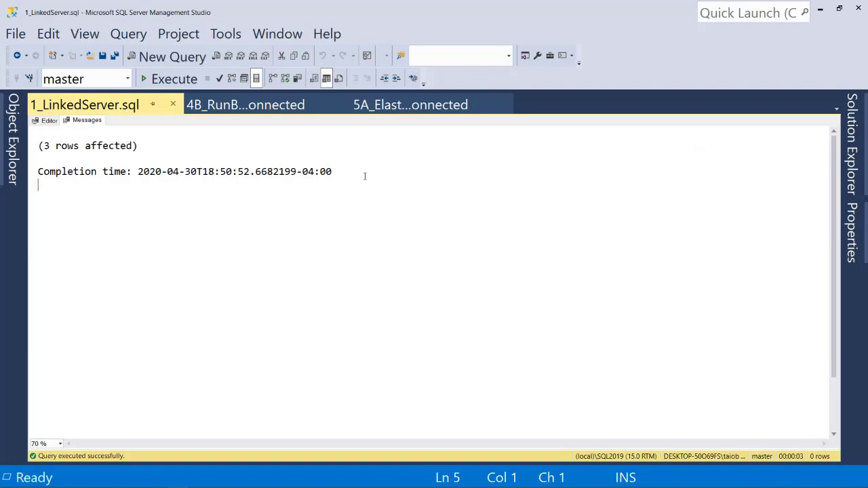
Step: Expand the Tables folder of the adventureworks database under the first ugdemotargetserver connection in the server tree
{"action": "left_click", "coordinate": [12, 157]}
{"action": "left_click", "coordinate": [30, 150]}
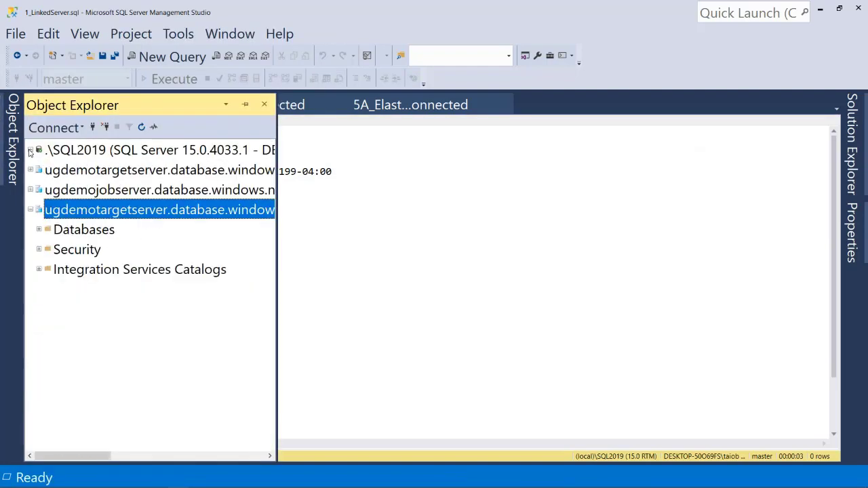
{"action": "left_click", "coordinate": [31, 170]}
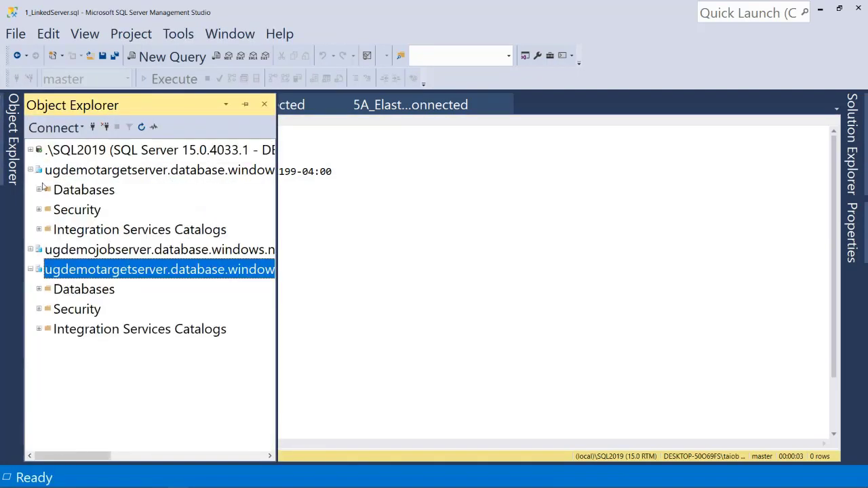
{"action": "left_click", "coordinate": [46, 190]}
{"action": "left_click", "coordinate": [39, 189]}
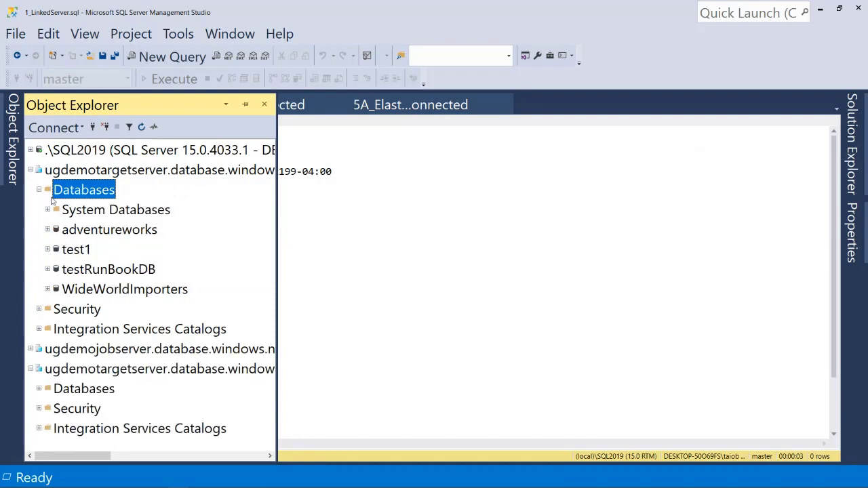
{"action": "left_click", "coordinate": [47, 229]}
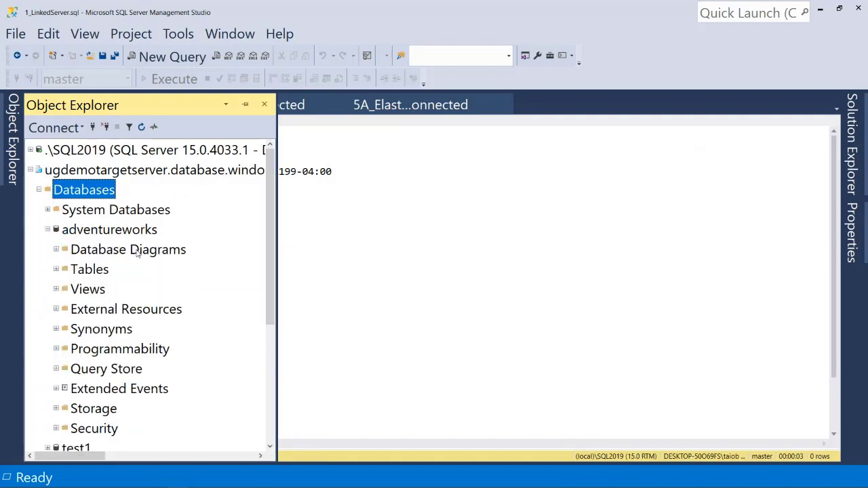
{"action": "left_click", "coordinate": [57, 269]}
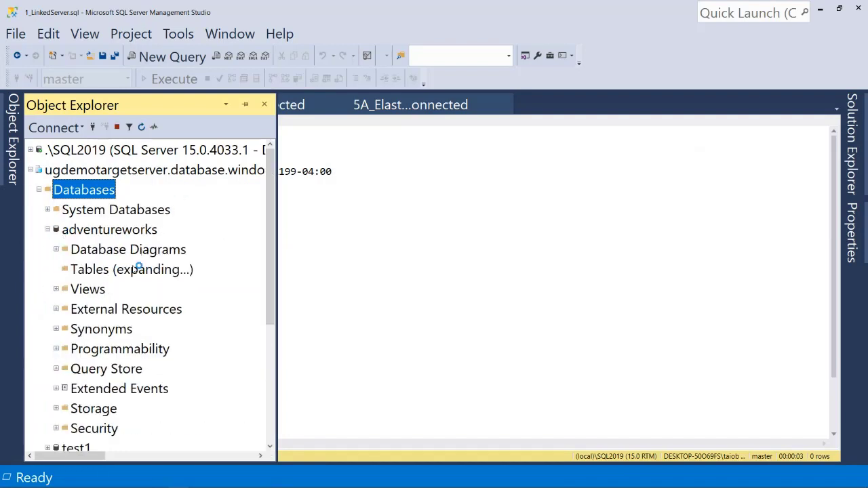
{"action": "scroll", "coordinate": [138, 269], "scroll_direction": "down", "scroll_amount": 2}
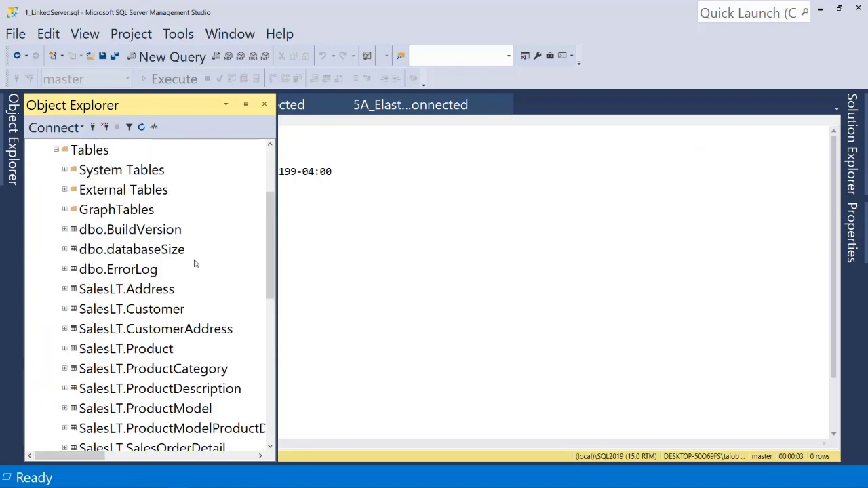
Step: Query the top 1000 rows of the dbo.databaseSize table in the Azure adventureworks database
{"action": "left_click", "coordinate": [153, 251]}
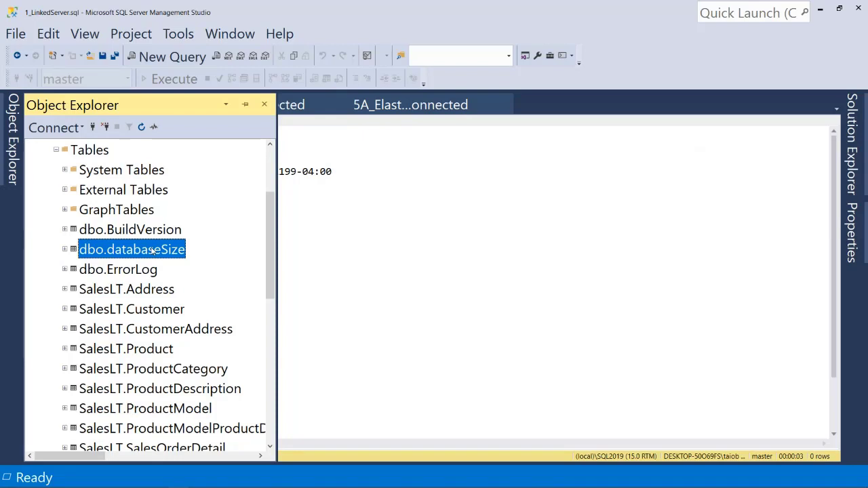
{"action": "right_click", "coordinate": [154, 253]}
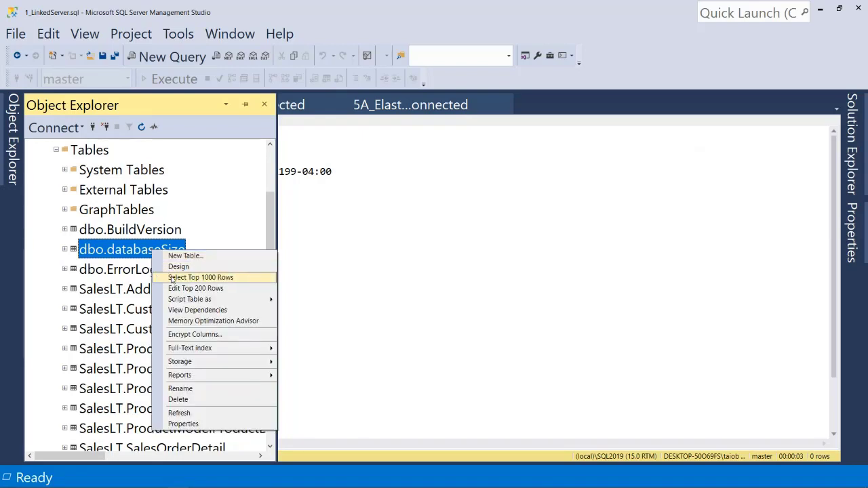
{"action": "left_click", "coordinate": [204, 276]}
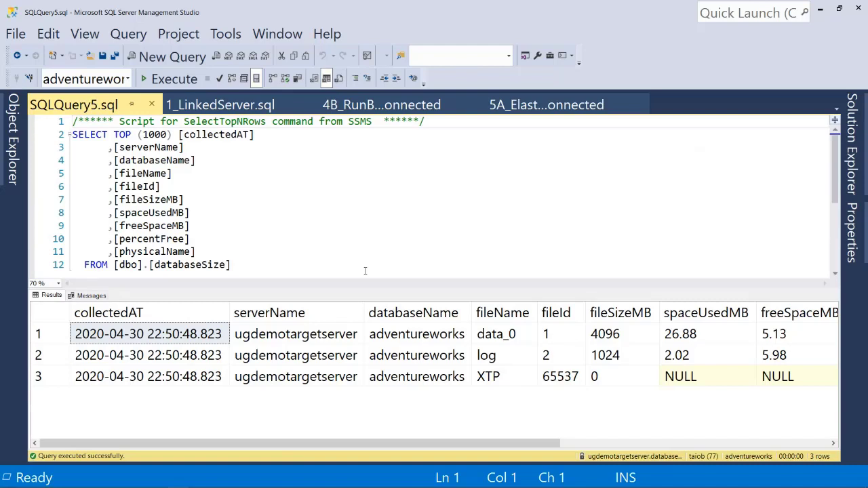
Step: Collapse the Tables folder and the adventureworks database under the first ugdemotargetserver connection in the server tree
{"action": "left_click", "coordinate": [12, 180]}
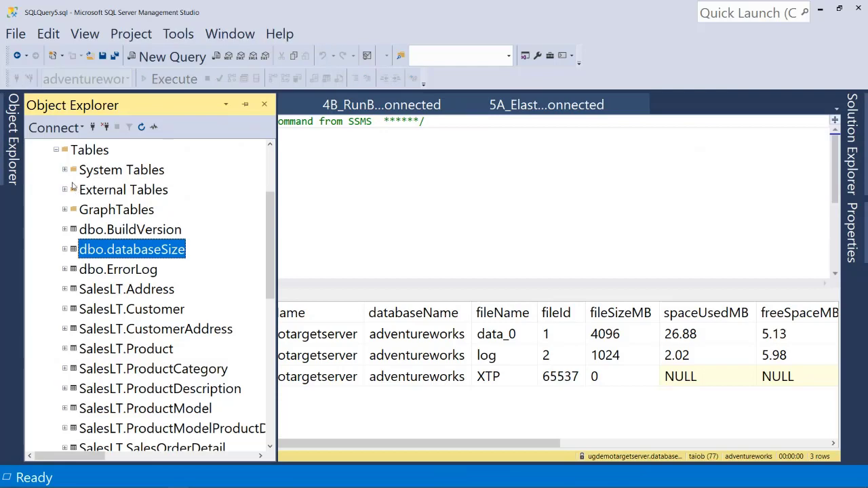
{"action": "left_click", "coordinate": [56, 149]}
{"action": "scroll", "coordinate": [78, 196], "scroll_direction": "up", "scroll_amount": 2}
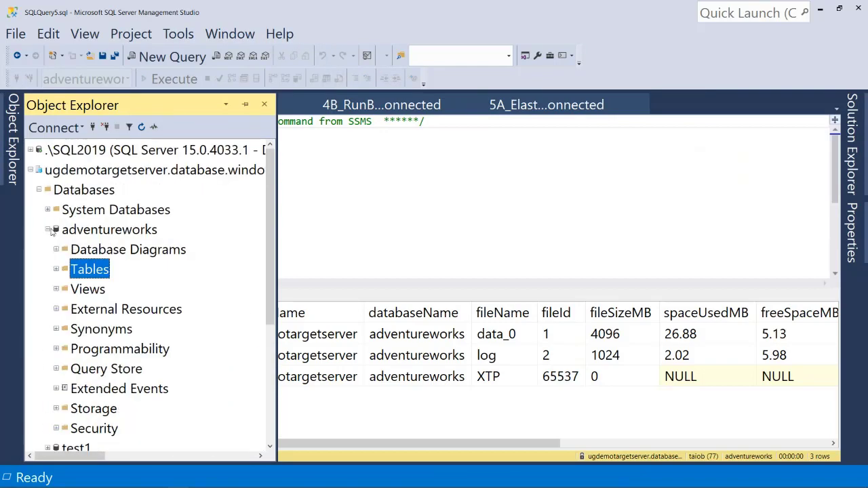
{"action": "left_click", "coordinate": [50, 229]}
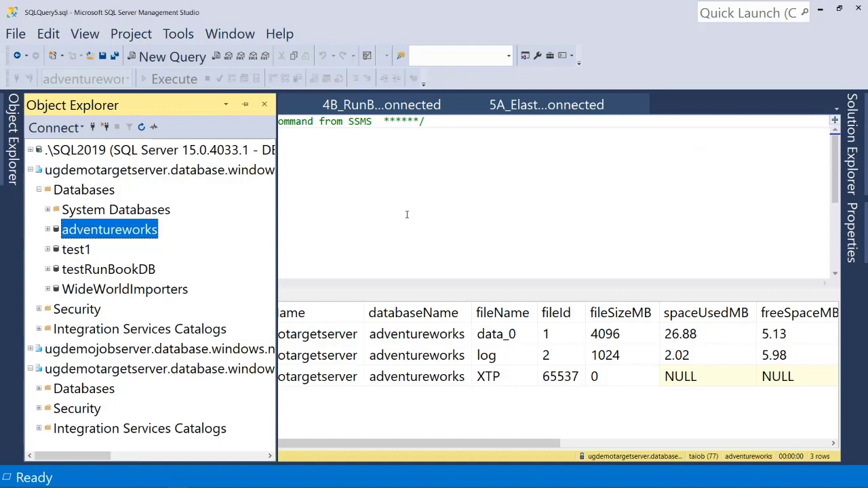
Step: Switch to Visual Studio Code, enlarge the editor area and review the query, credential and loop sections of 2_CollectDatabaseSize.ps1
{"action": "mouse_move", "coordinate": [175, 483]}
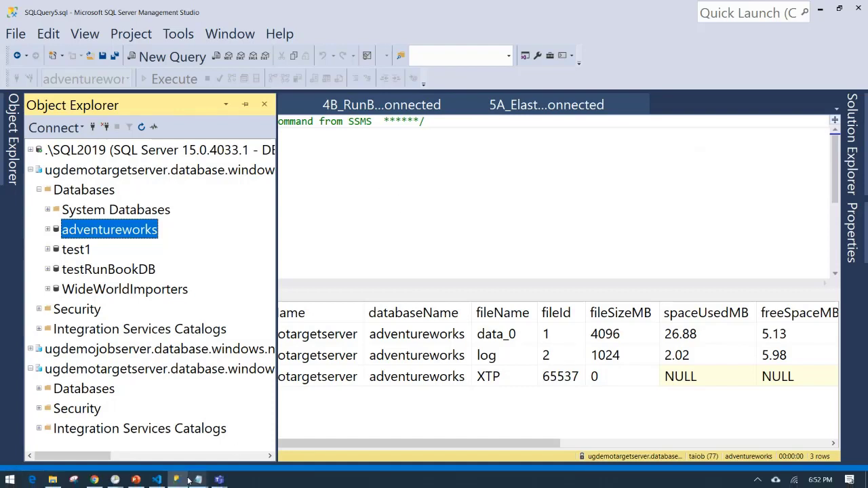
{"action": "left_click", "coordinate": [157, 480]}
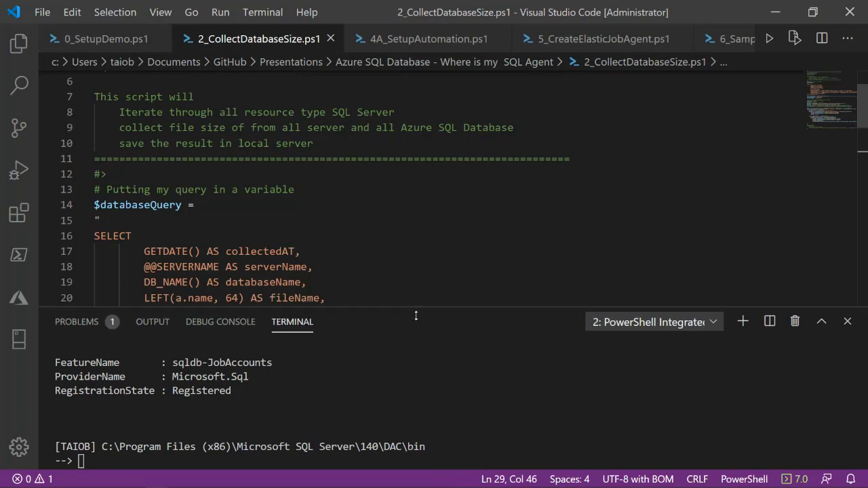
{"action": "left_click_drag", "start_coordinate": [413, 304], "coordinate": [425, 427]}
{"action": "scroll", "coordinate": [414, 292], "scroll_direction": "down", "scroll_amount": 3}
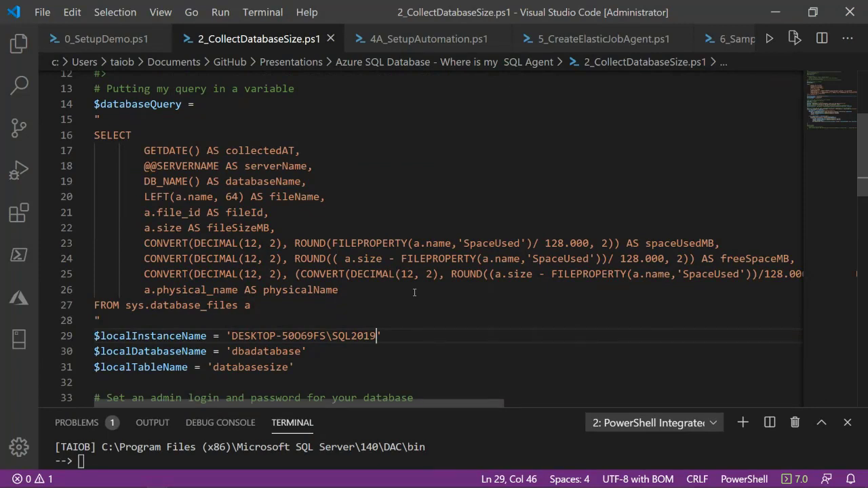
{"action": "scroll", "coordinate": [425, 263], "scroll_direction": "down", "scroll_amount": 3}
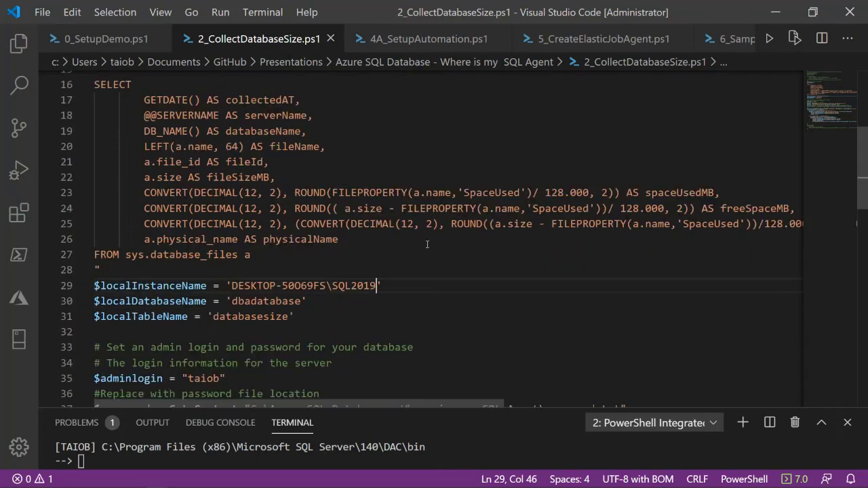
{"action": "scroll", "coordinate": [427, 242], "scroll_direction": "down", "scroll_amount": 5}
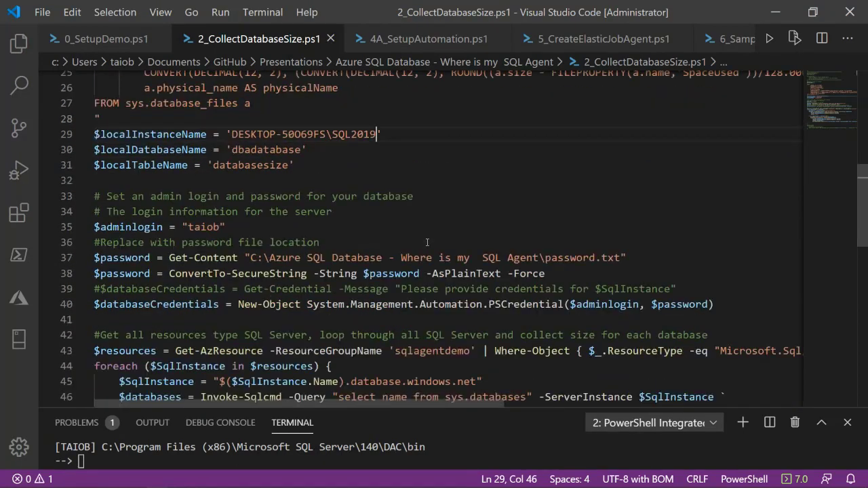
{"action": "scroll", "coordinate": [428, 241], "scroll_direction": "down", "scroll_amount": 1}
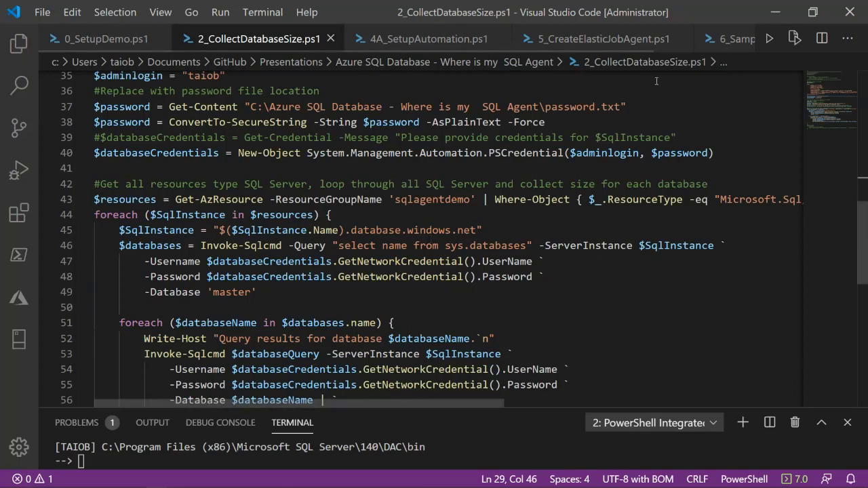
Step: Select the entire 2_CollectDatabaseSize.ps1 script and run it in the PowerShell terminal, with the terminal area enlarged
{"action": "left_click", "coordinate": [794, 39]}
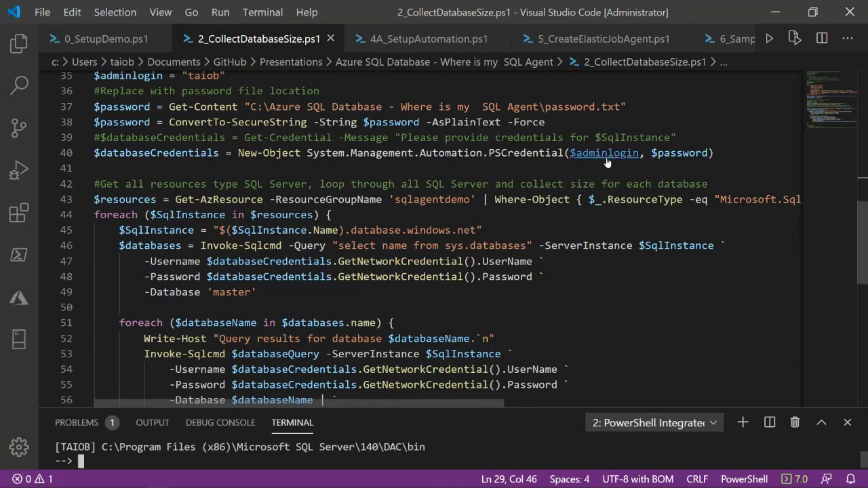
{"action": "left_click", "coordinate": [533, 163]}
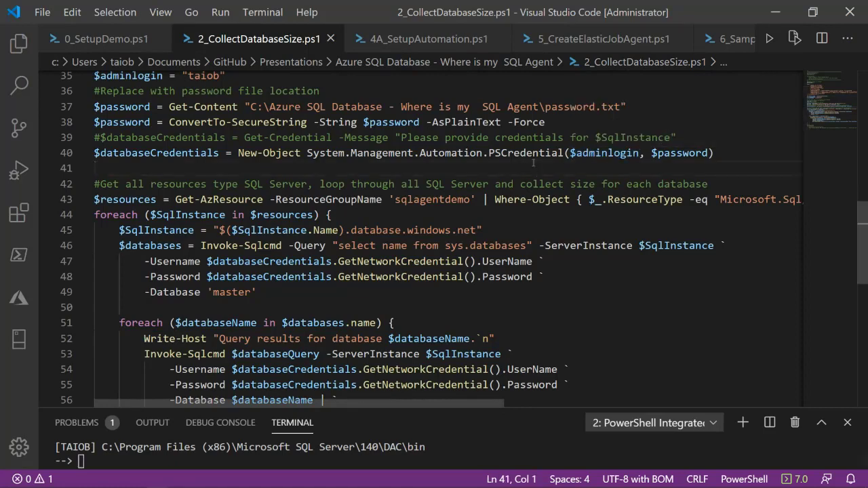
{"action": "key", "text": "ctrl+a"}
{"action": "left_click", "coordinate": [792, 39]}
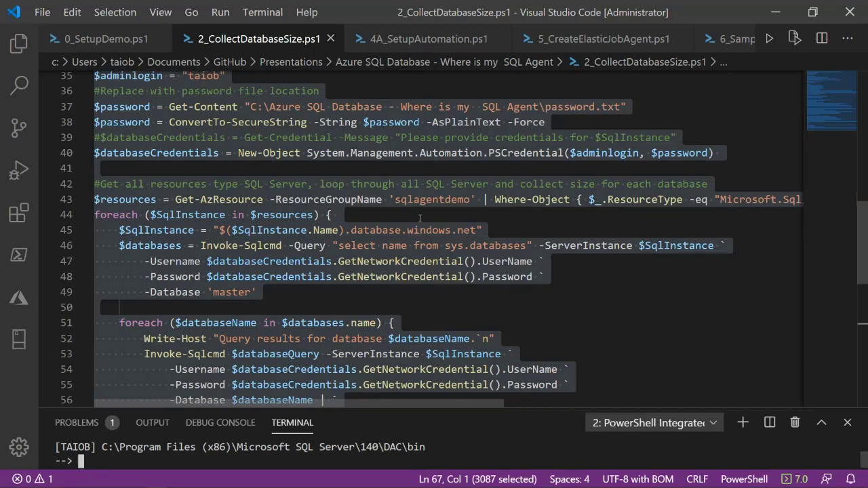
{"action": "scroll", "coordinate": [352, 273], "scroll_direction": "down", "scroll_amount": 1}
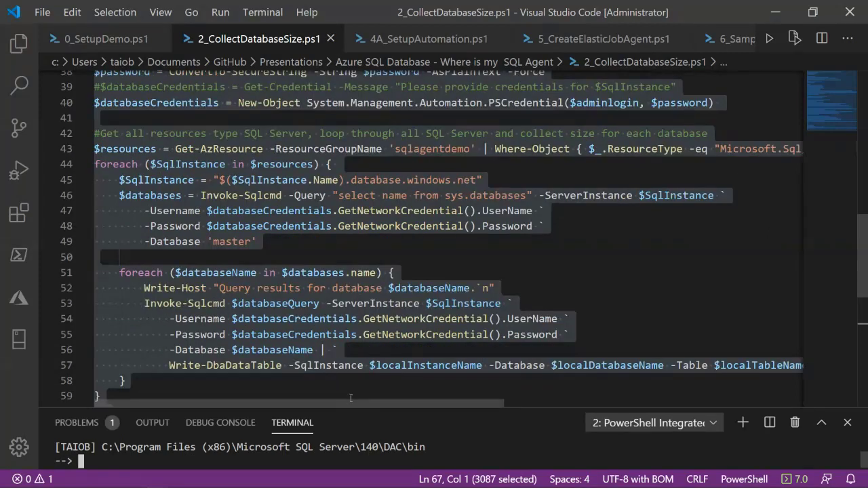
{"action": "left_click_drag", "start_coordinate": [345, 408], "coordinate": [348, 351]}
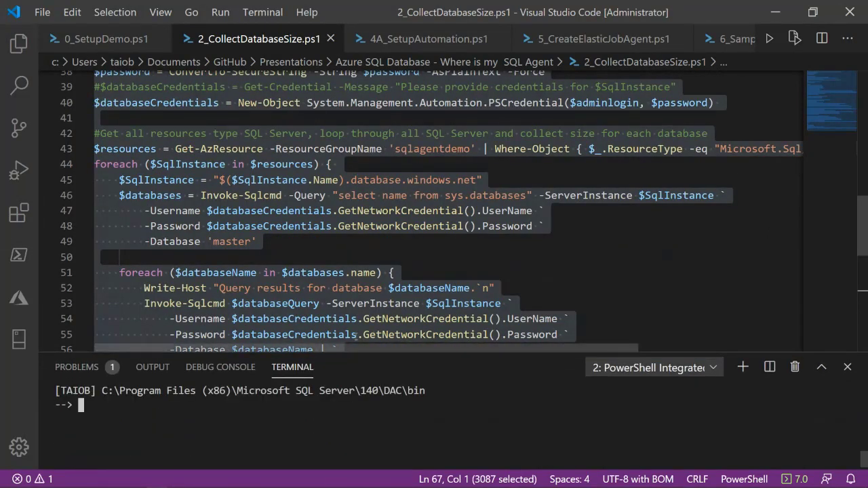
{"action": "scroll", "coordinate": [338, 282], "scroll_direction": "up", "scroll_amount": 2}
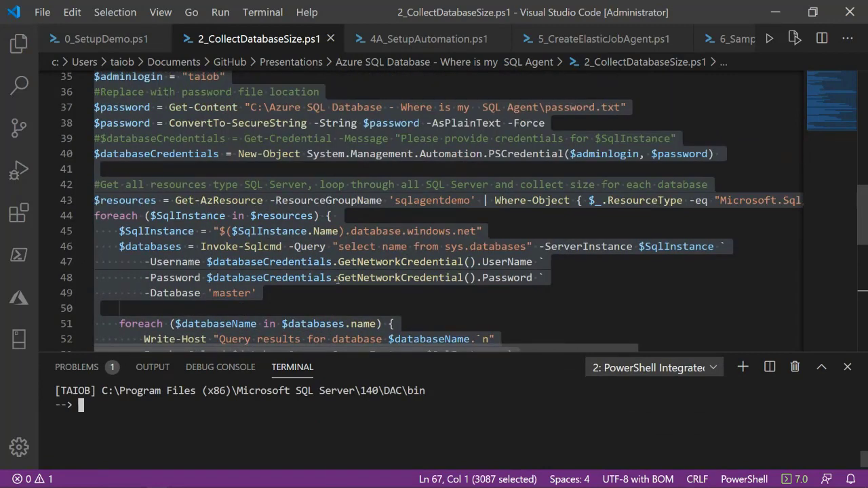
{"action": "left_click", "coordinate": [794, 39]}
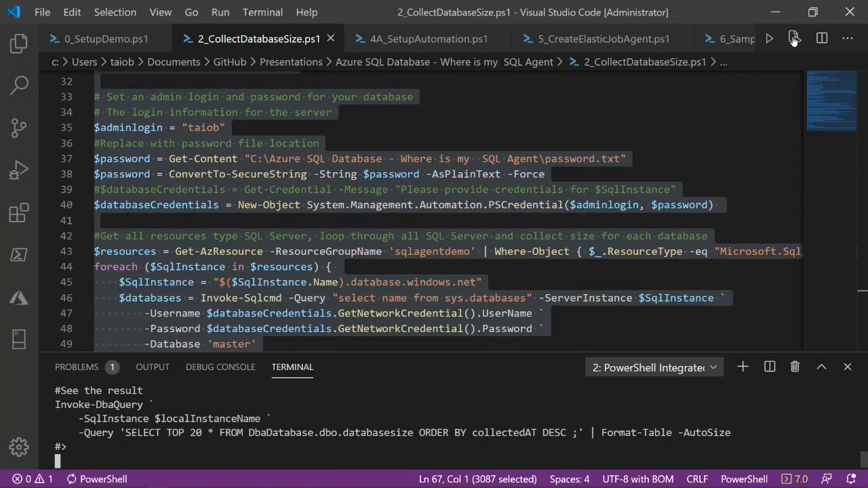
Step: Switch back to SQL Server Management Studio and close the SQLQuery5.sql query
{"action": "mouse_move", "coordinate": [136, 483]}
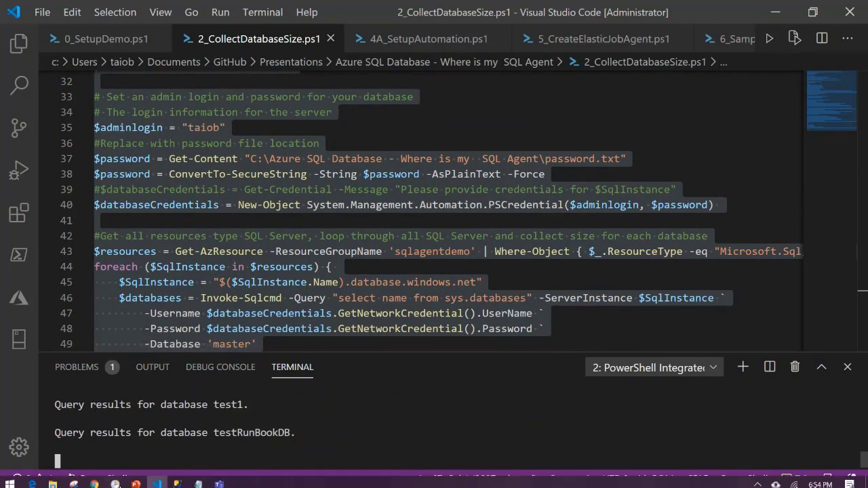
{"action": "left_click", "coordinate": [178, 479]}
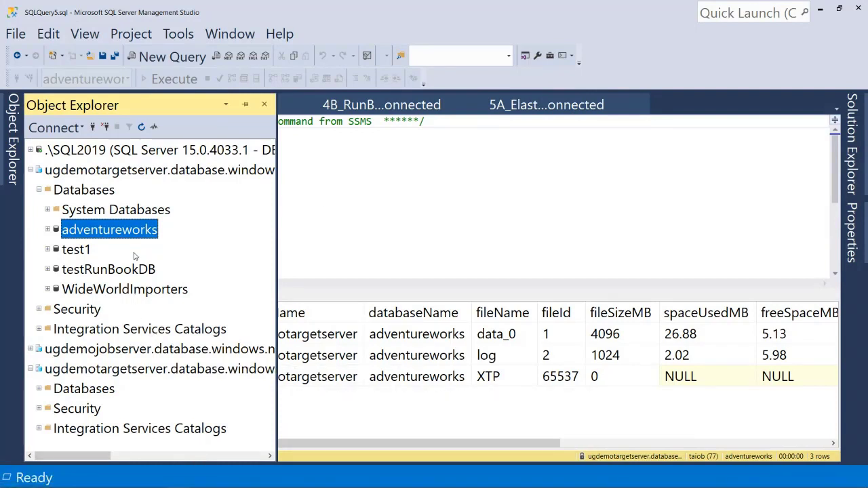
{"action": "left_click", "coordinate": [320, 240]}
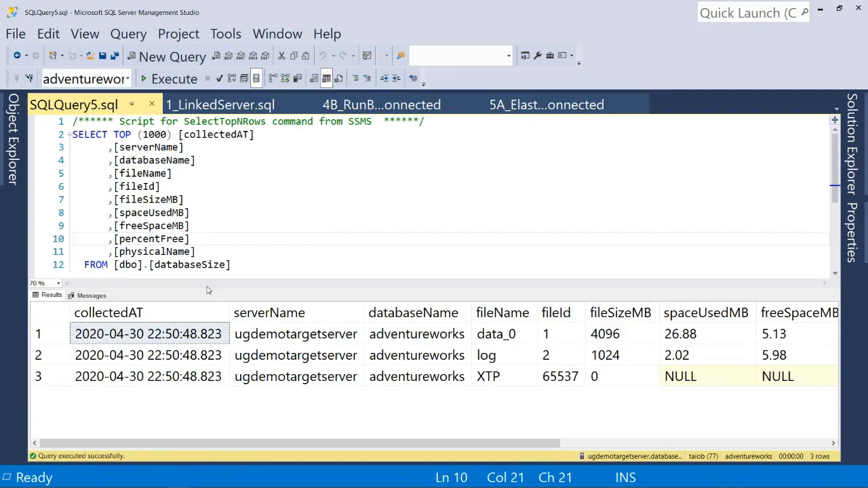
{"action": "left_click_drag", "start_coordinate": [208, 288], "coordinate": [206, 368]}
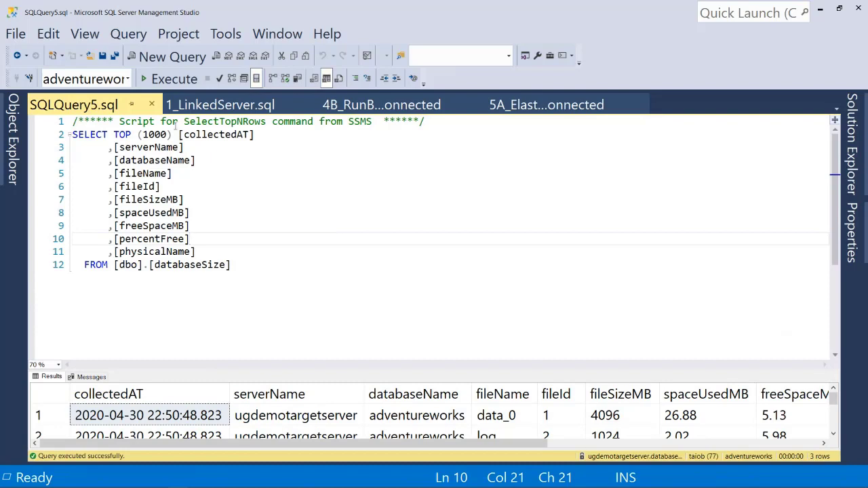
{"action": "left_click", "coordinate": [151, 103]}
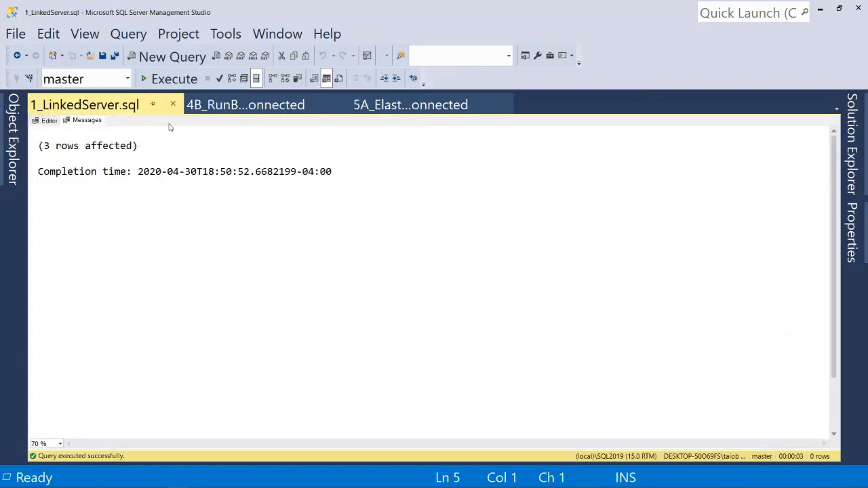
Step: Run only the "Look at the result" SELECT on DbaDatabase.dbo.databasesize in 1_LinkedServer.sql
{"action": "left_click", "coordinate": [48, 120]}
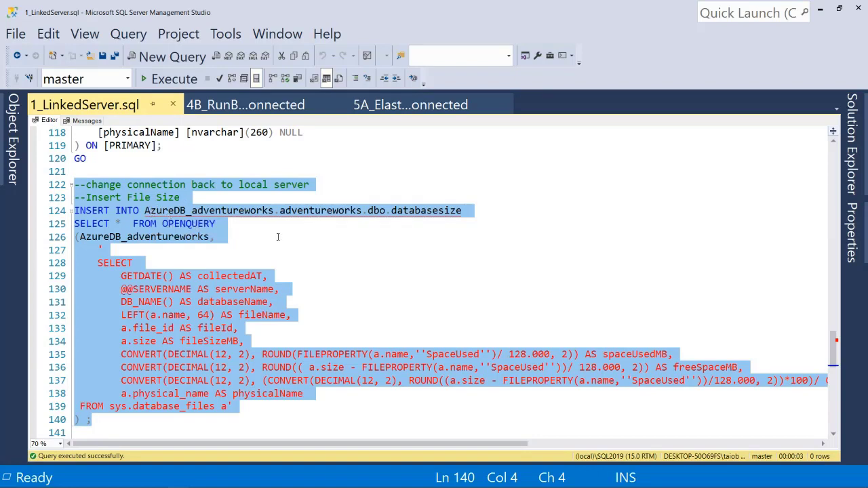
{"action": "scroll", "coordinate": [277, 237], "scroll_direction": "up", "scroll_amount": 5}
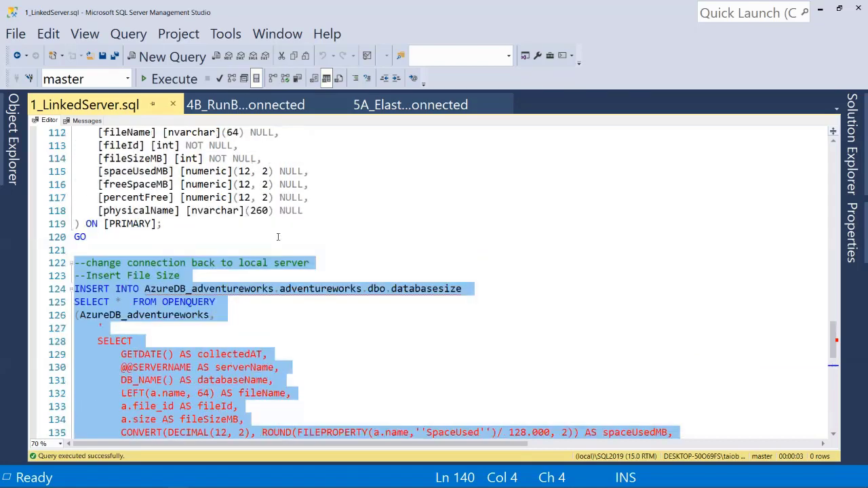
{"action": "scroll", "coordinate": [278, 236], "scroll_direction": "up", "scroll_amount": 6}
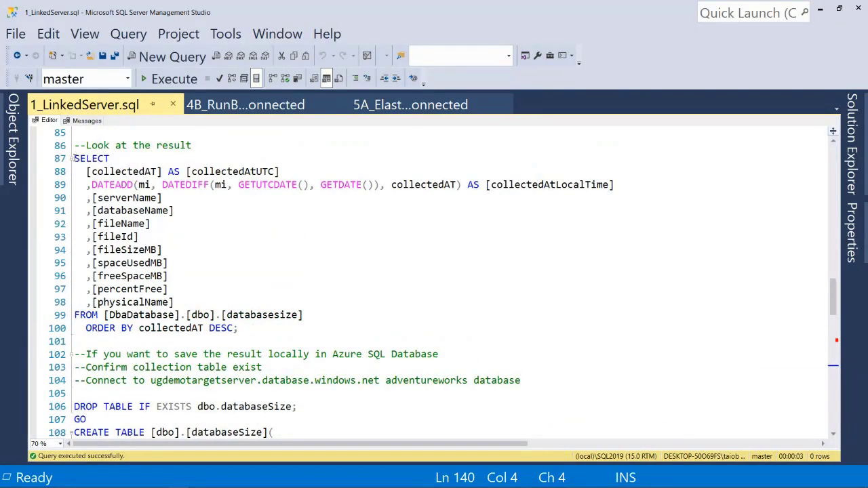
{"action": "left_click_drag", "start_coordinate": [76, 158], "coordinate": [249, 326]}
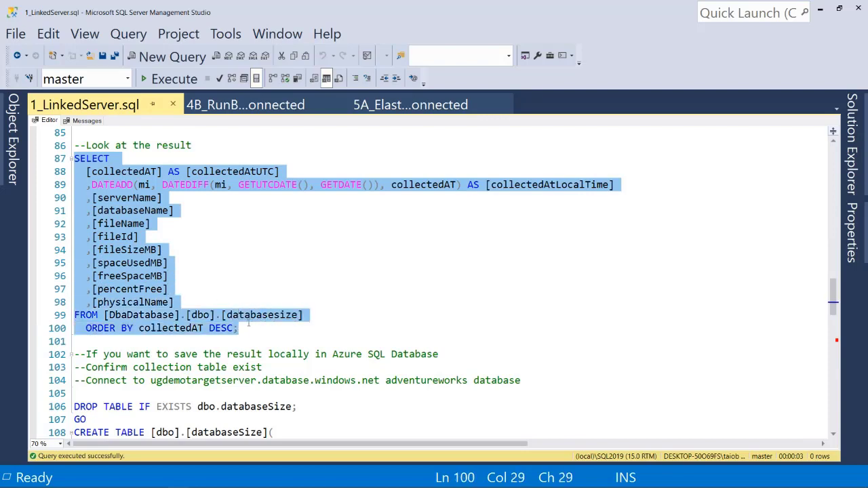
{"action": "left_click", "coordinate": [169, 79]}
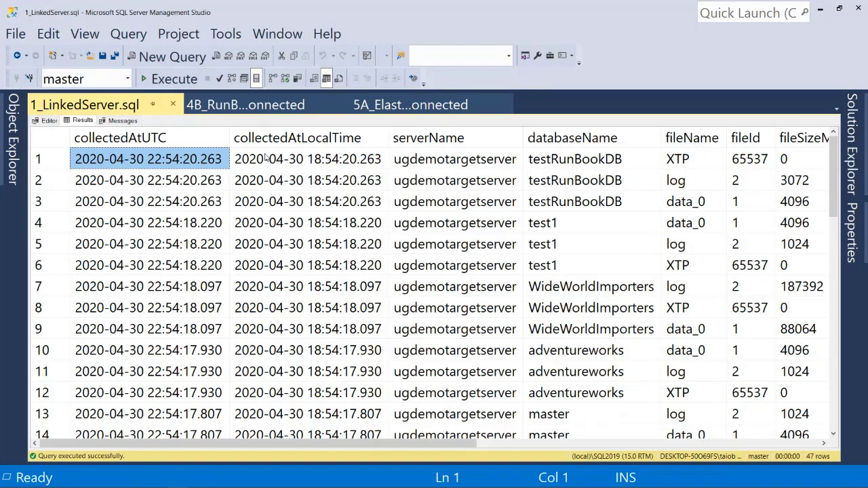
Step: Switch to Task Scheduler and examine the general settings and actions of the 3_WindowsTask_CollectAzureDatabaseSize task
{"action": "mouse_move", "coordinate": [95, 481]}
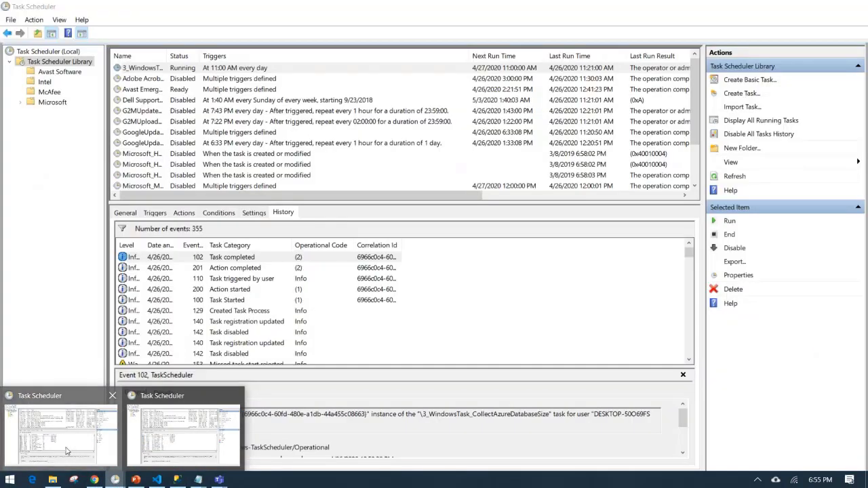
{"action": "left_click", "coordinate": [64, 446]}
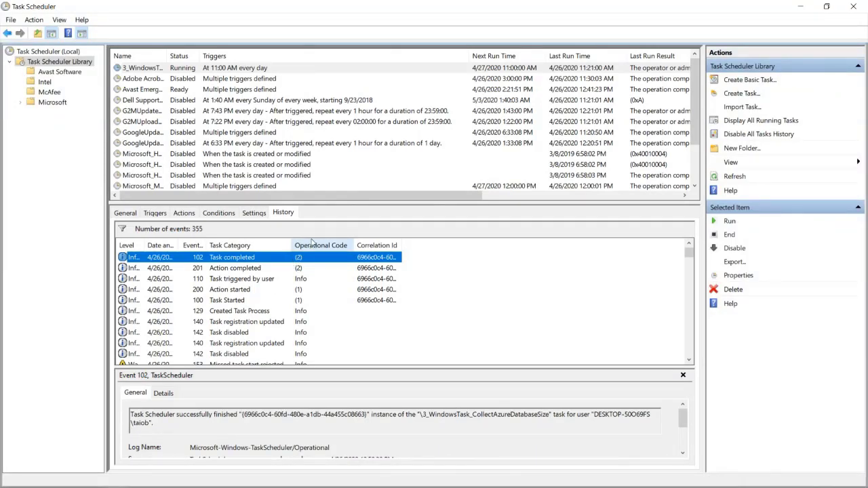
{"action": "left_click", "coordinate": [242, 69]}
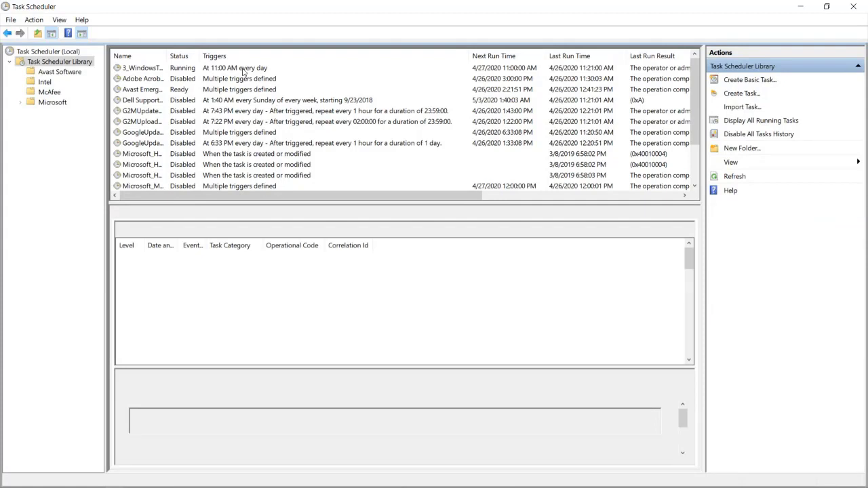
{"action": "left_click", "coordinate": [243, 71]}
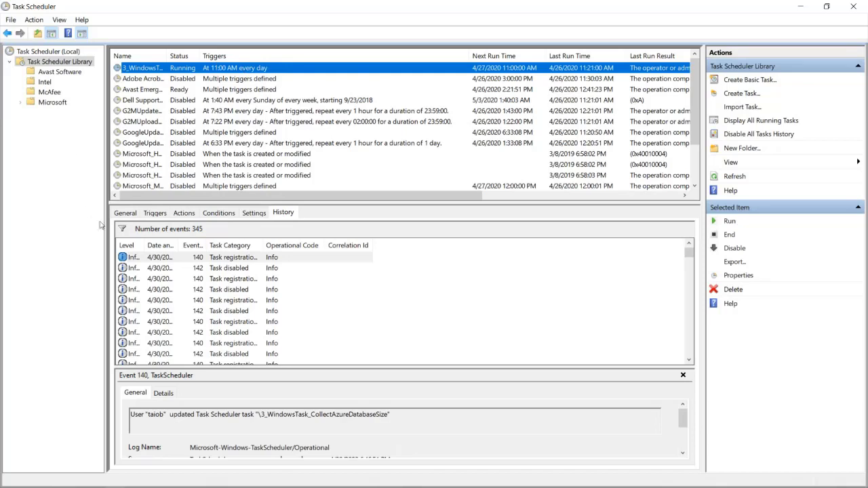
{"action": "left_click", "coordinate": [126, 214]}
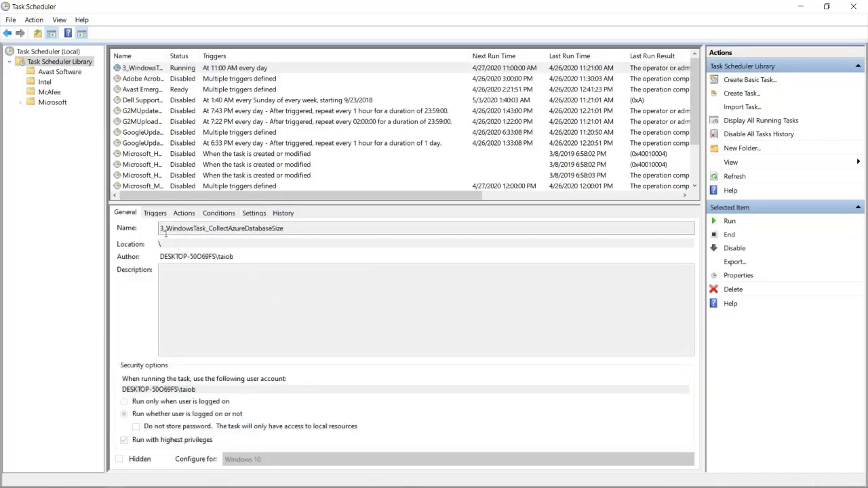
{"action": "left_click", "coordinate": [183, 215]}
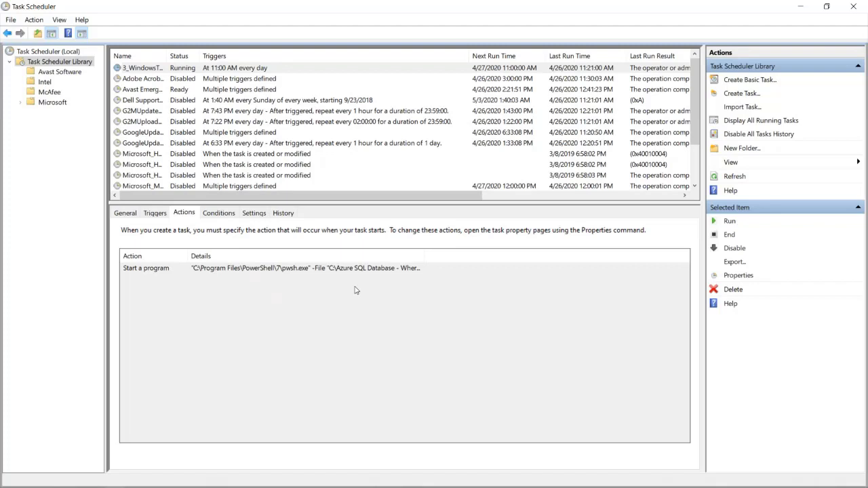
Step: Run the 3_WindowsTask_CollectAzureDatabaseSize task manually and open its history
{"action": "right_click", "coordinate": [249, 71]}
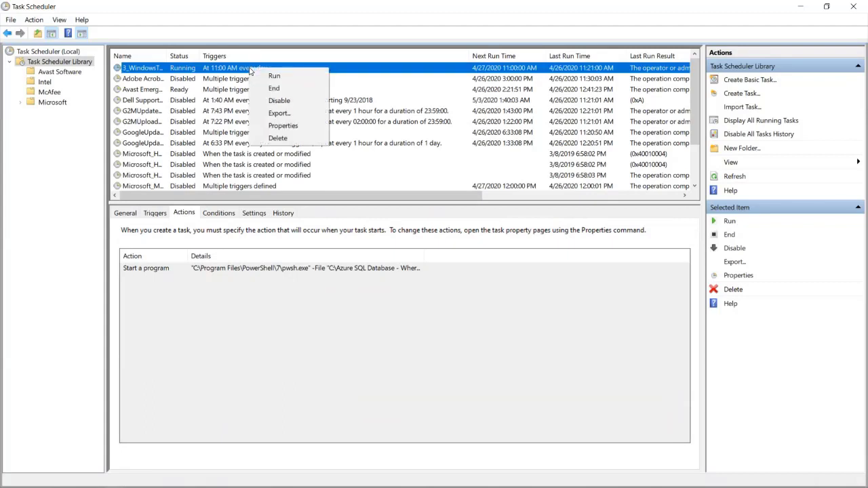
{"action": "left_click", "coordinate": [272, 77]}
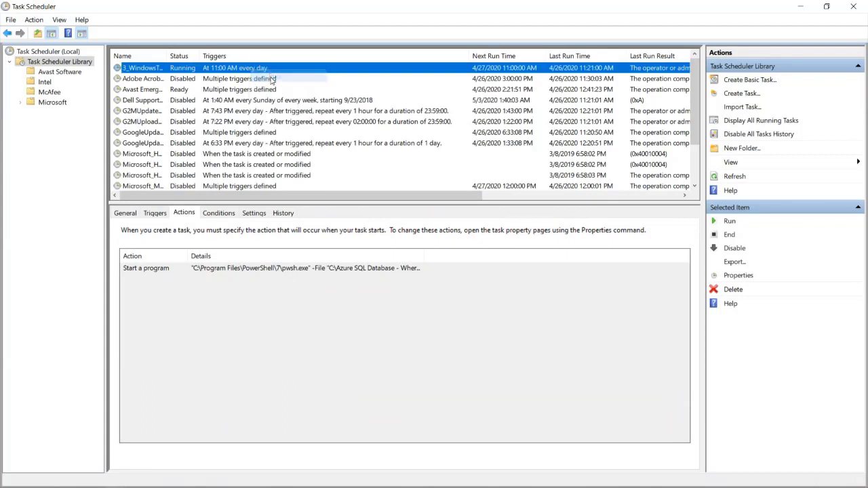
{"action": "left_click", "coordinate": [283, 213]}
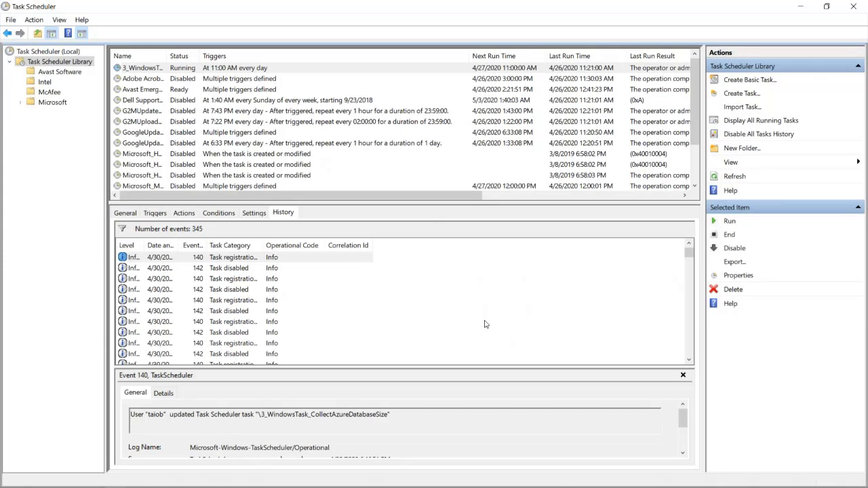
{"action": "left_click", "coordinate": [486, 319]}
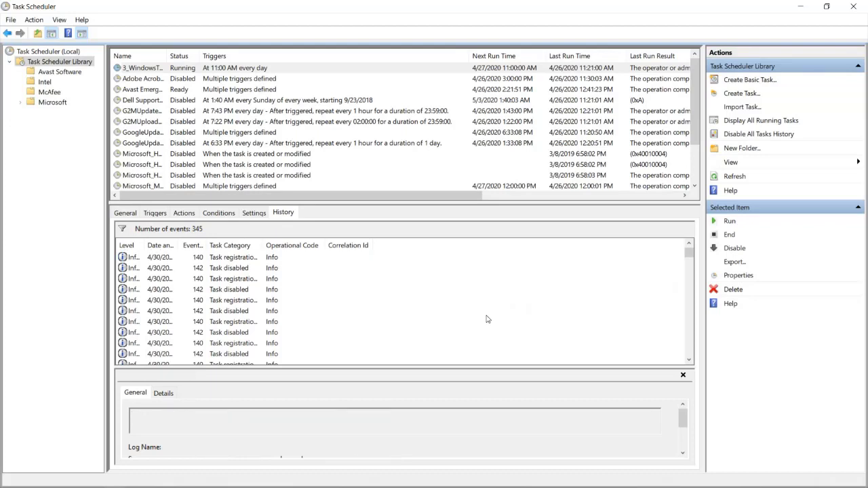
{"action": "right_click", "coordinate": [266, 69]}
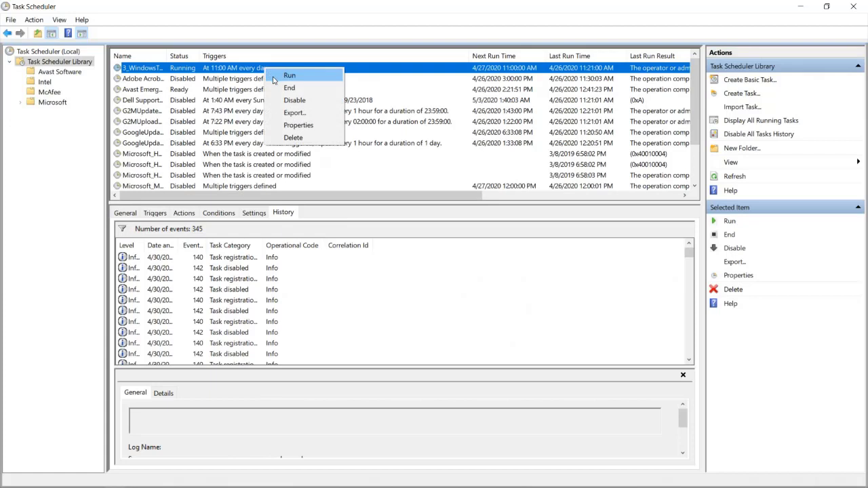
{"action": "left_click", "coordinate": [447, 316]}
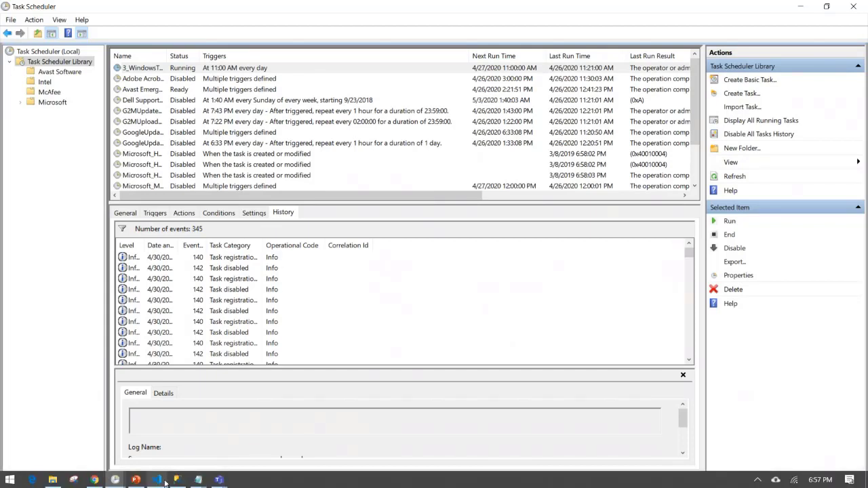
Step: Switch to SQL Server Management Studio and rerun the database size SELECT in 1_LinkedServer.sql
{"action": "left_click", "coordinate": [177, 480]}
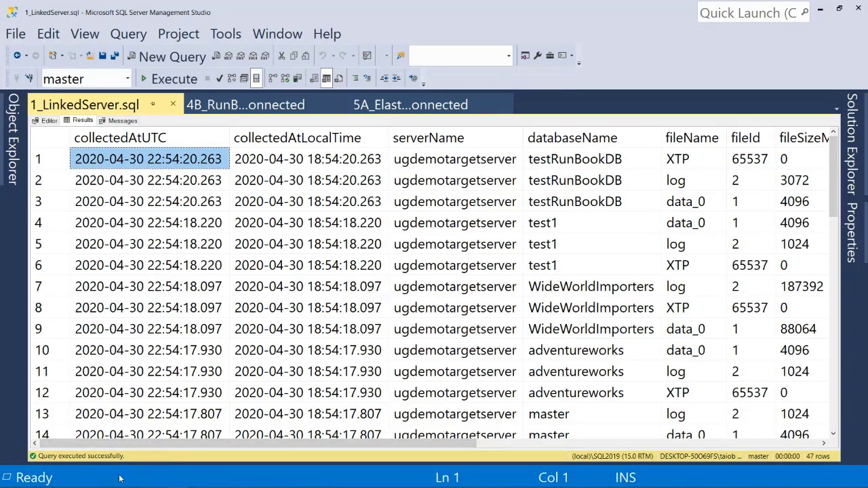
{"action": "mouse_move", "coordinate": [115, 480]}
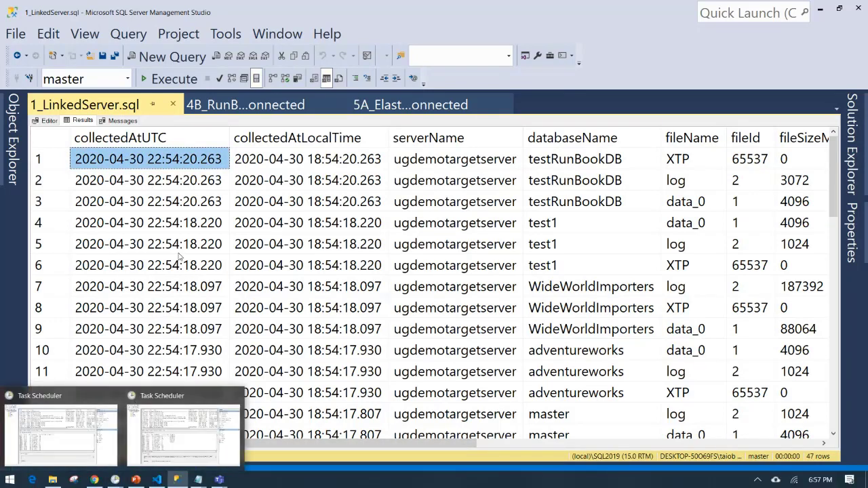
{"action": "left_click", "coordinate": [169, 79]}
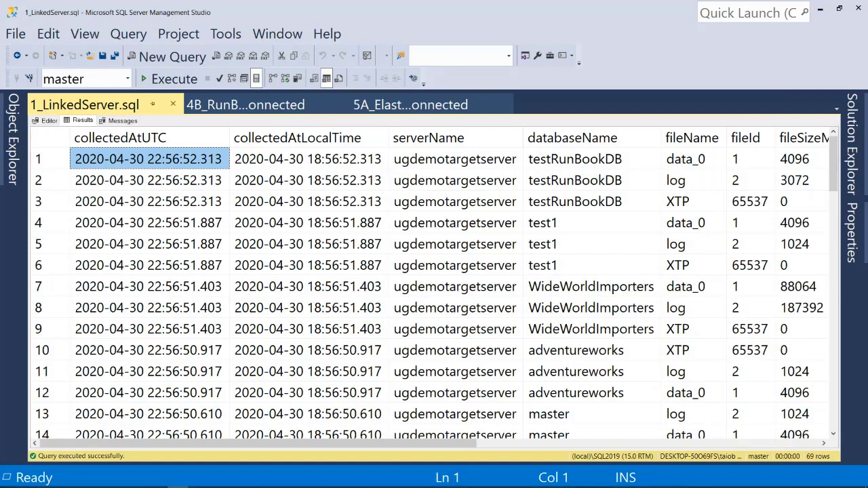
Step: Expand the ugdemojobserver server in SQL Server Management Studio's Object Explorer and refresh its jobdatabase
{"action": "mouse_move", "coordinate": [70, 470]}
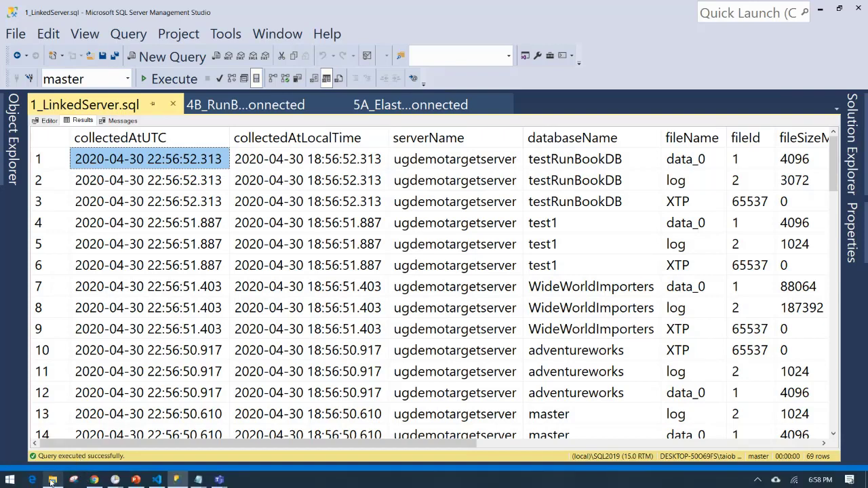
{"action": "left_click", "coordinate": [53, 482]}
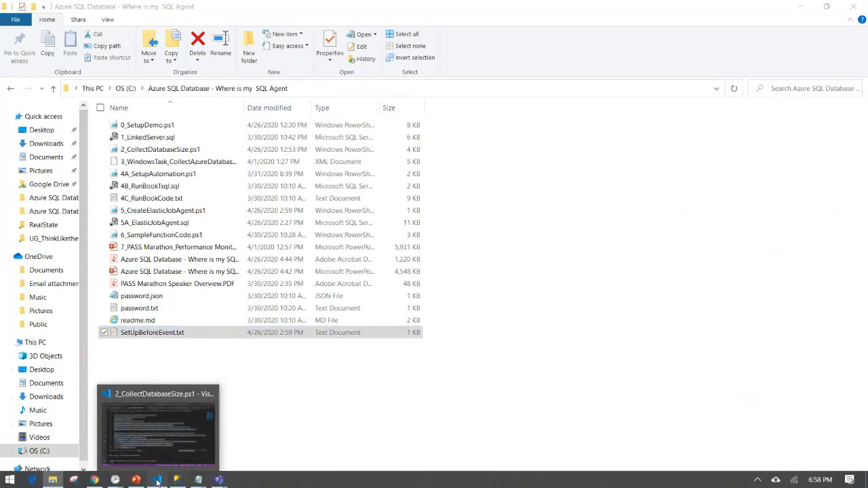
{"action": "left_click", "coordinate": [175, 481]}
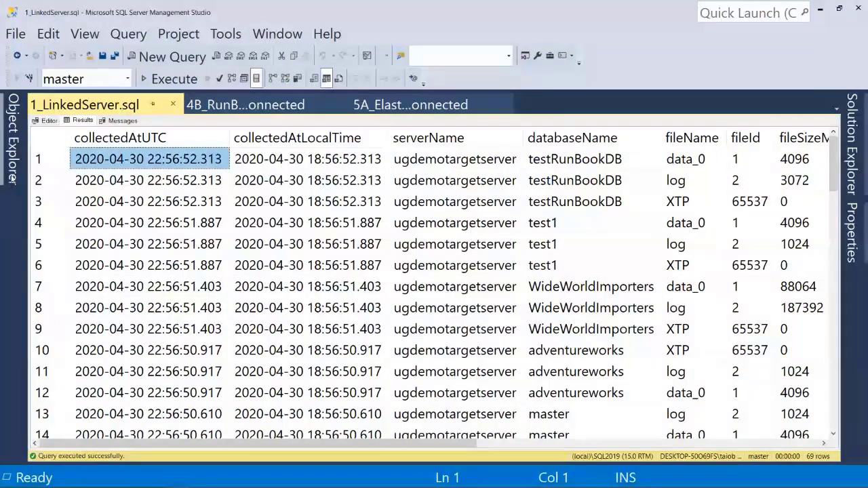
{"action": "left_click", "coordinate": [12, 173]}
{"action": "left_click", "coordinate": [38, 171]}
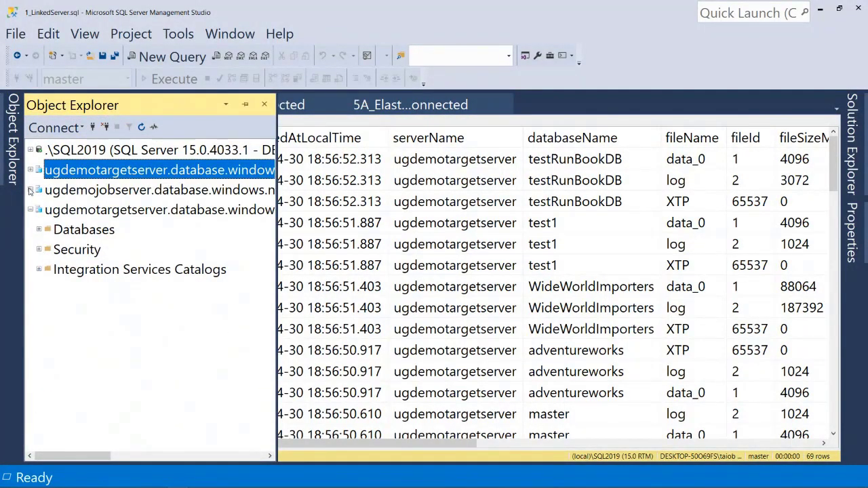
{"action": "left_click", "coordinate": [31, 191]}
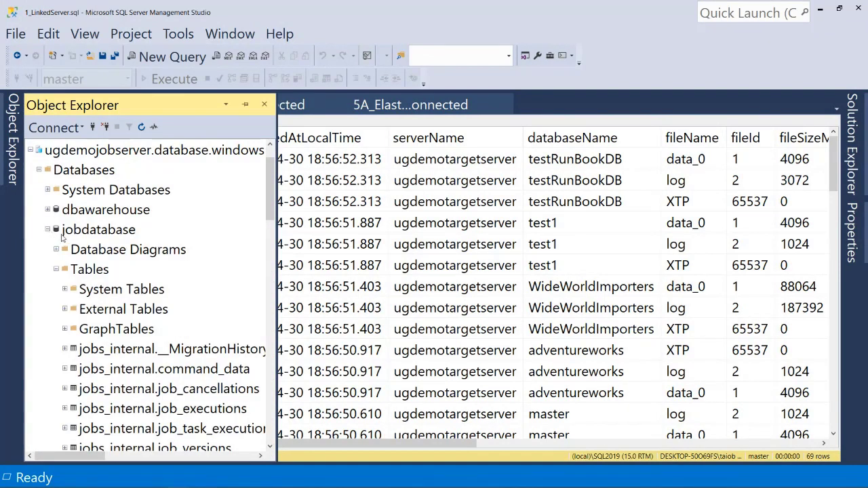
{"action": "left_click", "coordinate": [99, 230]}
{"action": "right_click", "coordinate": [70, 234]}
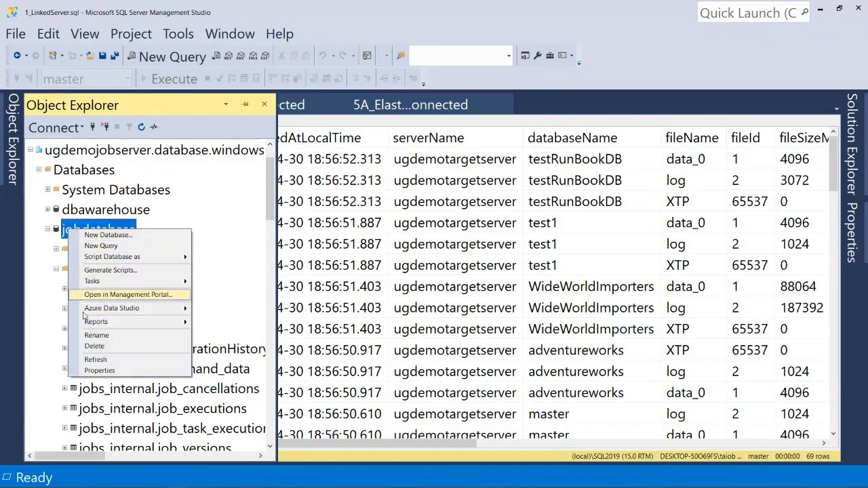
{"action": "left_click", "coordinate": [95, 359]}
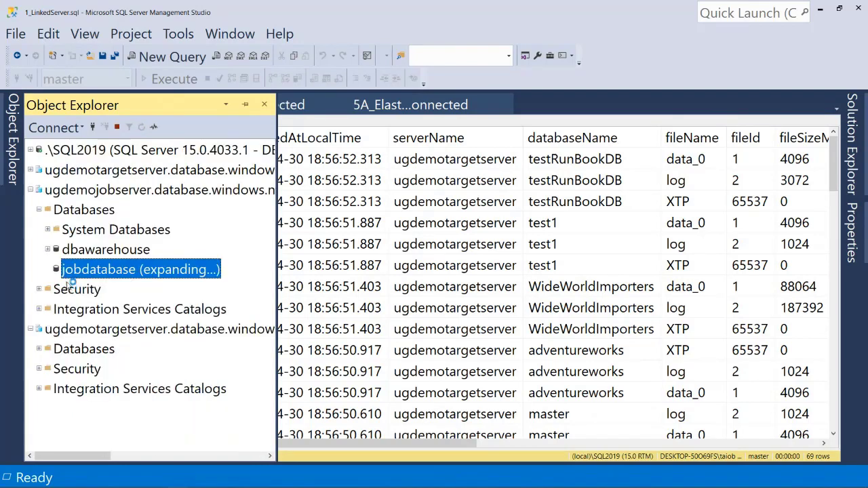
Step: Expand jobdatabase's Programmability and Stored Procedures folders and examine the database's tables and stored procedures
{"action": "left_click", "coordinate": [56, 269]}
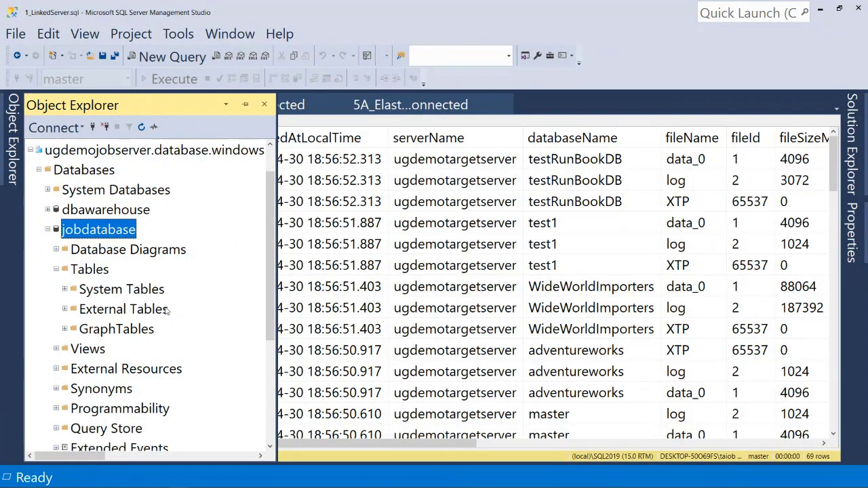
{"action": "left_click", "coordinate": [56, 409]}
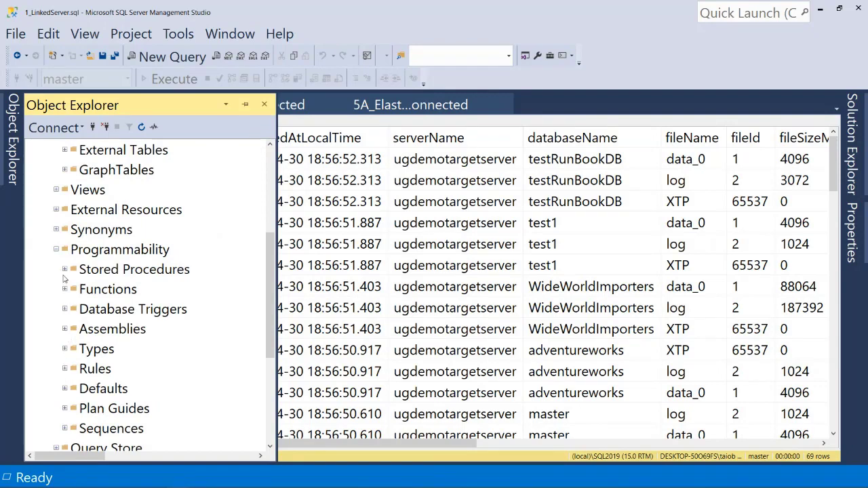
{"action": "left_click", "coordinate": [65, 271]}
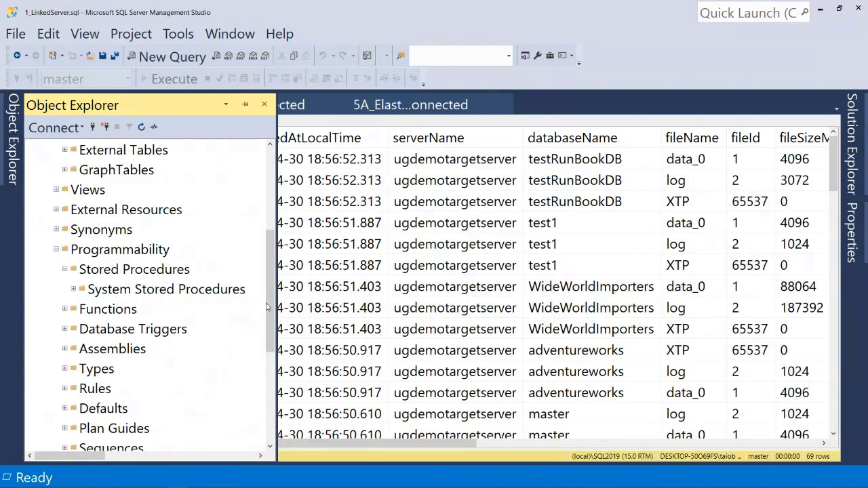
{"action": "left_click_drag", "start_coordinate": [272, 306], "coordinate": [271, 280]}
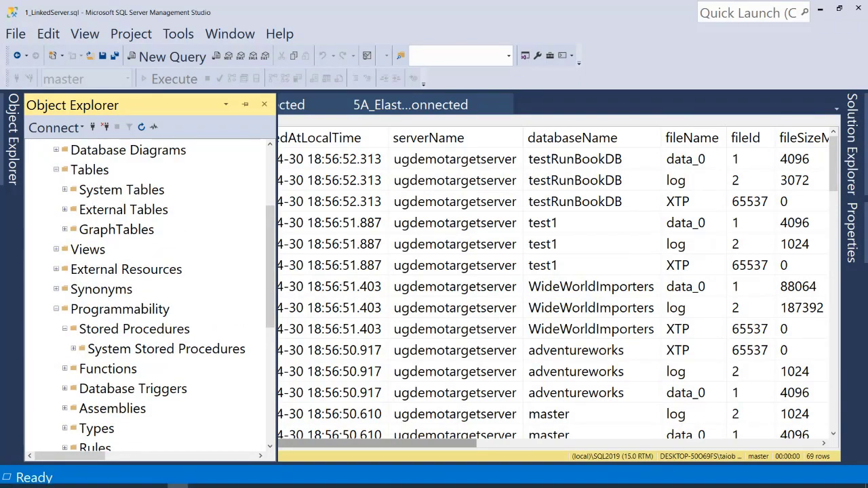
Step: Switch to Visual Studio Code and run the New-AzSqlElasticJobAgent command in 5_CreateElasticJobAgent.ps1 to create agent 'agentdemo' on ugdemojobserver with jobdatabase
{"action": "mouse_move", "coordinate": [166, 483]}
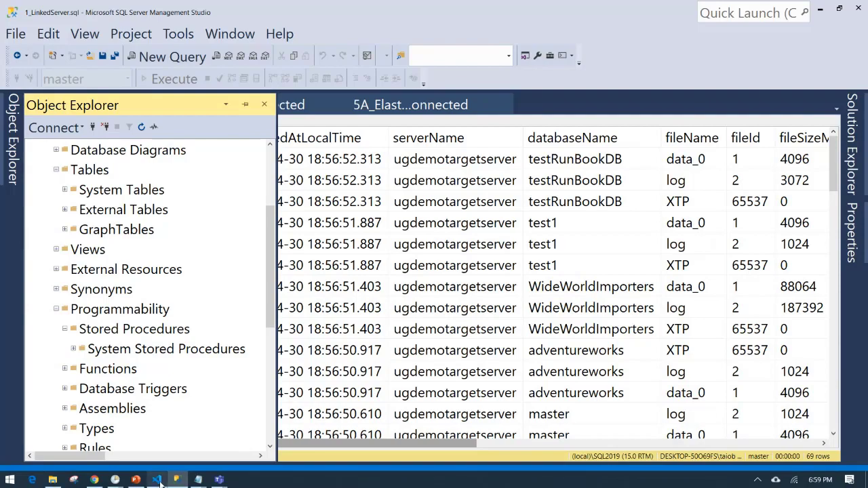
{"action": "left_click", "coordinate": [157, 479]}
{"action": "left_click", "coordinate": [380, 38]}
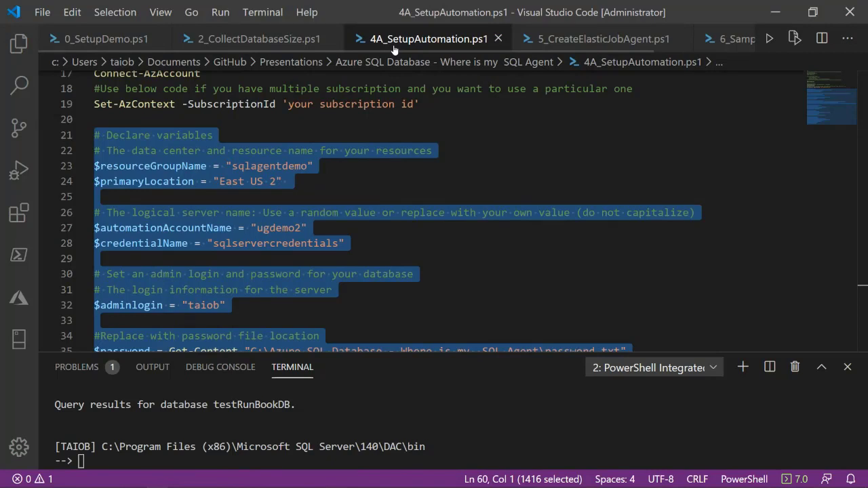
{"action": "left_click", "coordinate": [549, 41]}
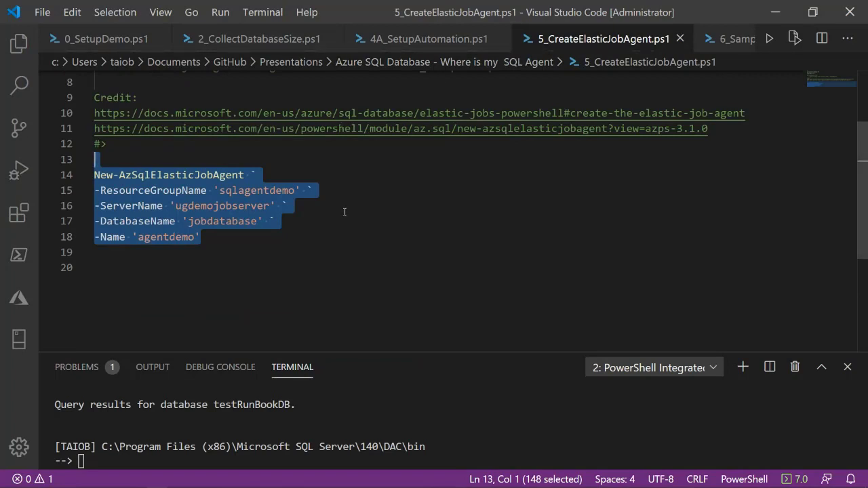
{"action": "left_click", "coordinate": [342, 211]}
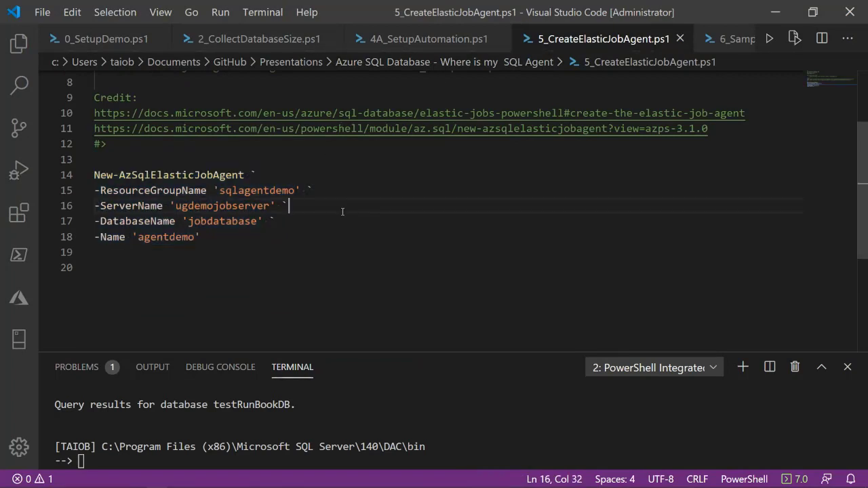
{"action": "left_click_drag", "start_coordinate": [246, 240], "coordinate": [78, 171]}
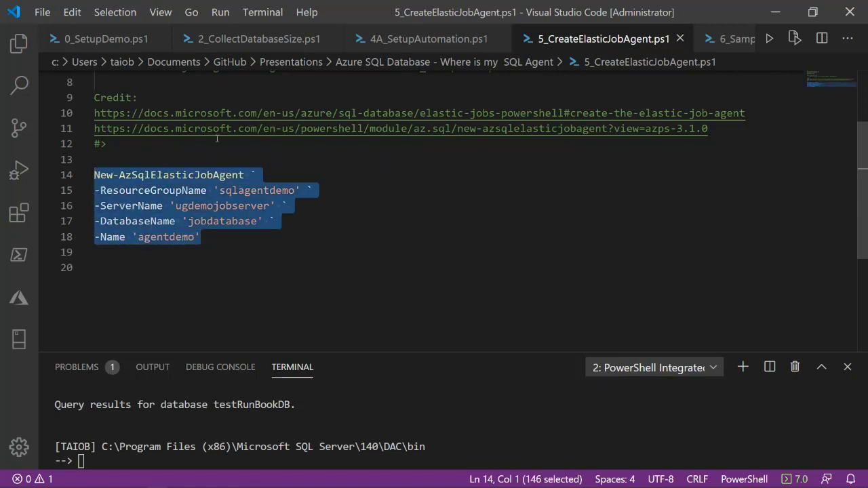
{"action": "left_click", "coordinate": [793, 42]}
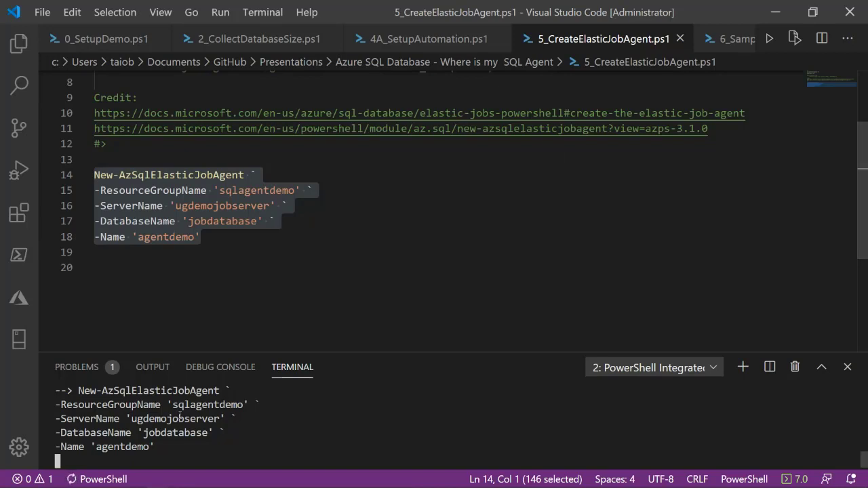
Step: Switch back to SQL Server Management Studio and refresh jobdatabase's Tables folder twice to look for the job agent's tables
{"action": "mouse_move", "coordinate": [156, 482]}
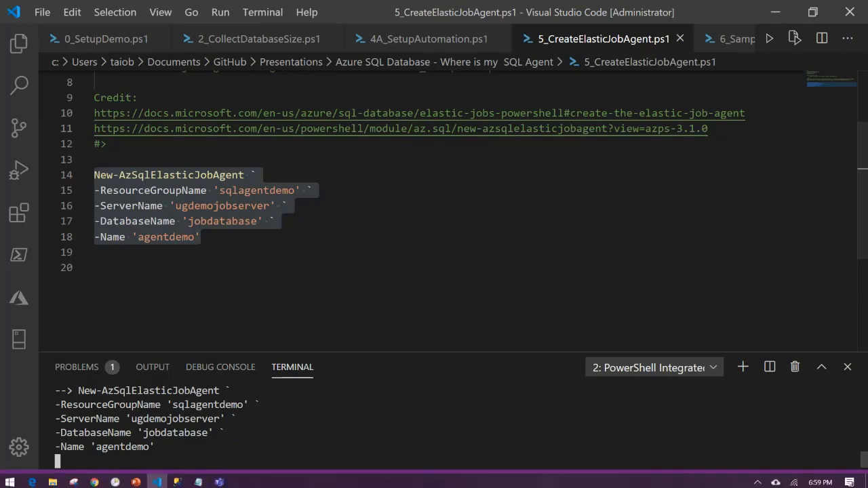
{"action": "left_click", "coordinate": [176, 481]}
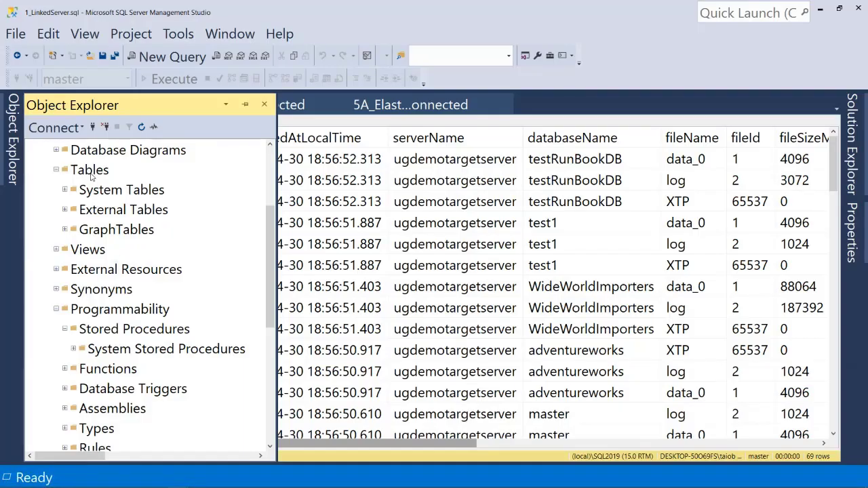
{"action": "right_click", "coordinate": [91, 174]}
{"action": "left_click", "coordinate": [108, 220]}
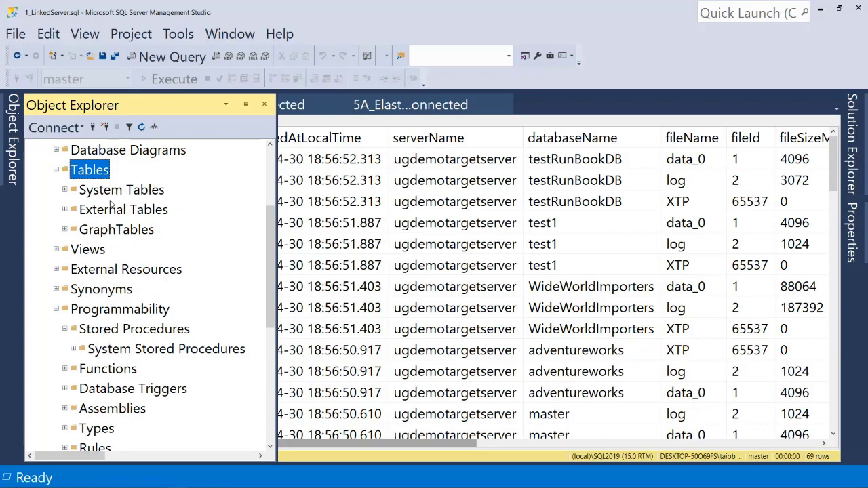
{"action": "right_click", "coordinate": [99, 172]}
{"action": "left_click", "coordinate": [127, 217]}
{"action": "mouse_move", "coordinate": [168, 482]}
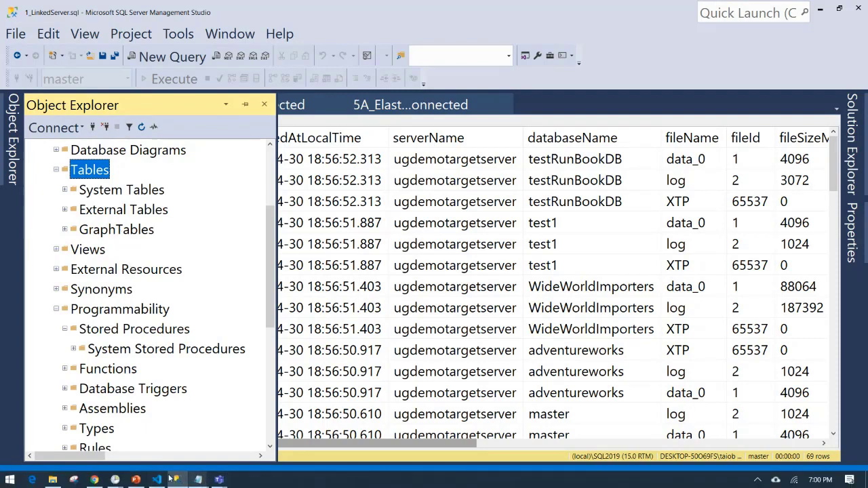
Step: Check the agent creation output in Visual Studio Code and refresh jobdatabase's Tables folder again in SQL Server Management Studio to examine its tables
{"action": "left_click", "coordinate": [156, 480]}
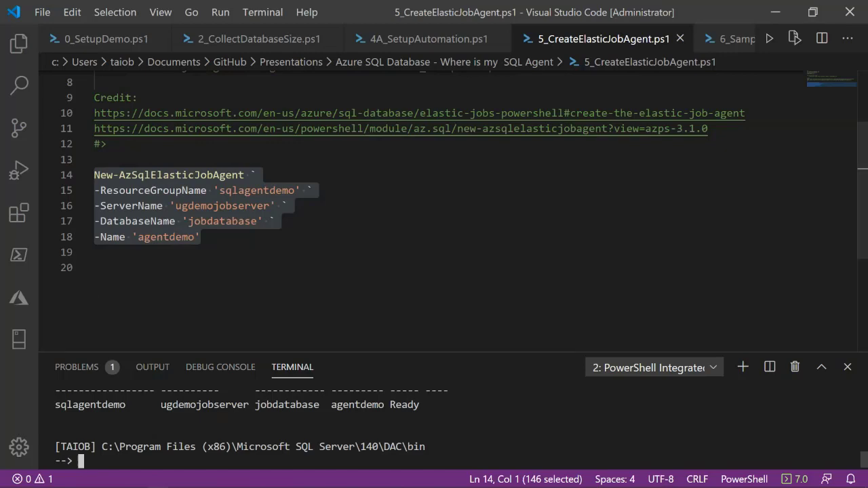
{"action": "left_click", "coordinate": [176, 481]}
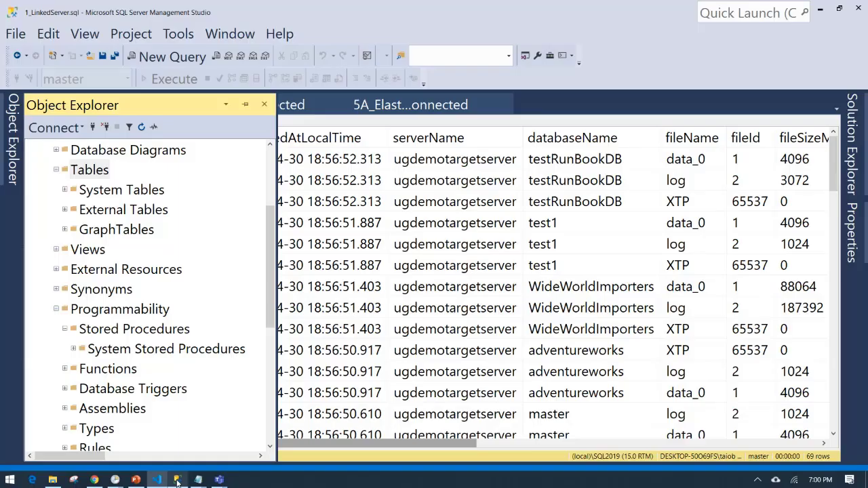
{"action": "left_click", "coordinate": [95, 171]}
{"action": "right_click", "coordinate": [100, 174]}
{"action": "left_click", "coordinate": [119, 221]}
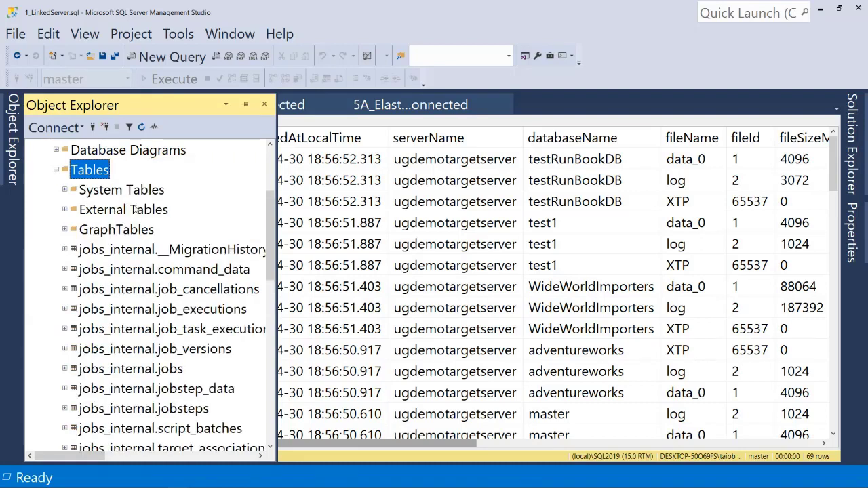
{"action": "scroll", "coordinate": [114, 210], "scroll_direction": "down", "scroll_amount": 2}
{"action": "scroll", "coordinate": [156, 210], "scroll_direction": "down", "scroll_amount": 2}
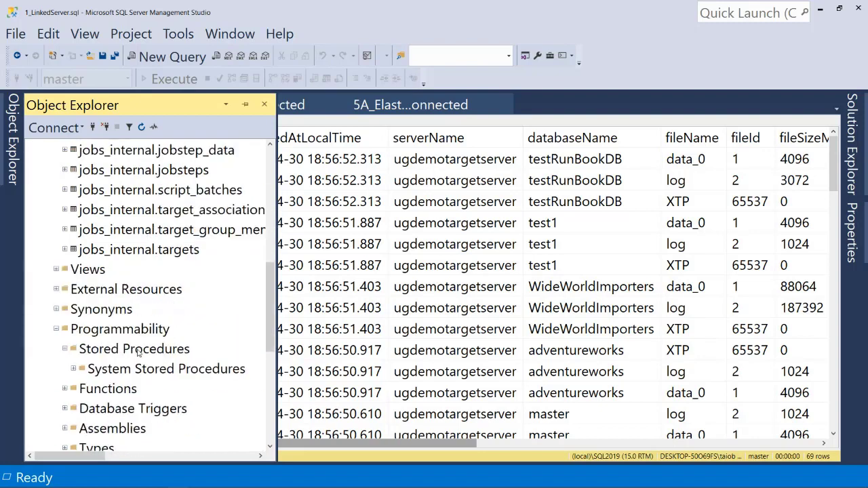
Step: Refresh jobdatabase's Stored Procedures folder, examine the listed procedures and switch back to Visual Studio Code
{"action": "right_click", "coordinate": [133, 348]}
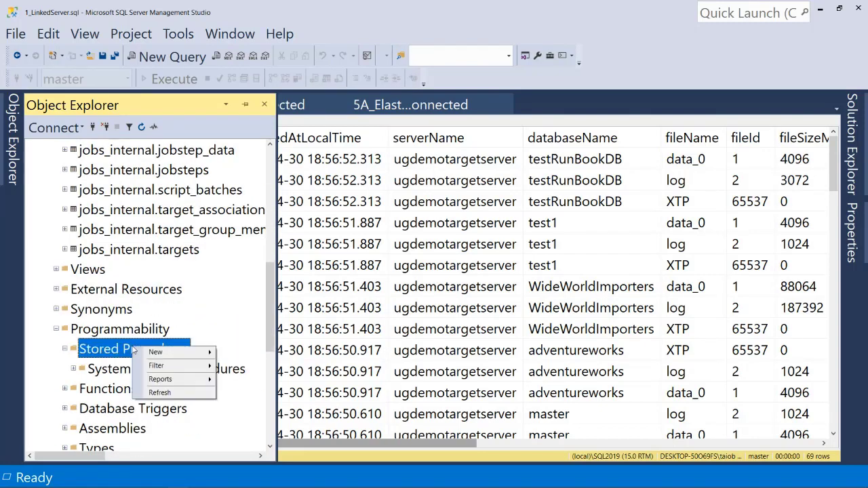
{"action": "left_click", "coordinate": [154, 394]}
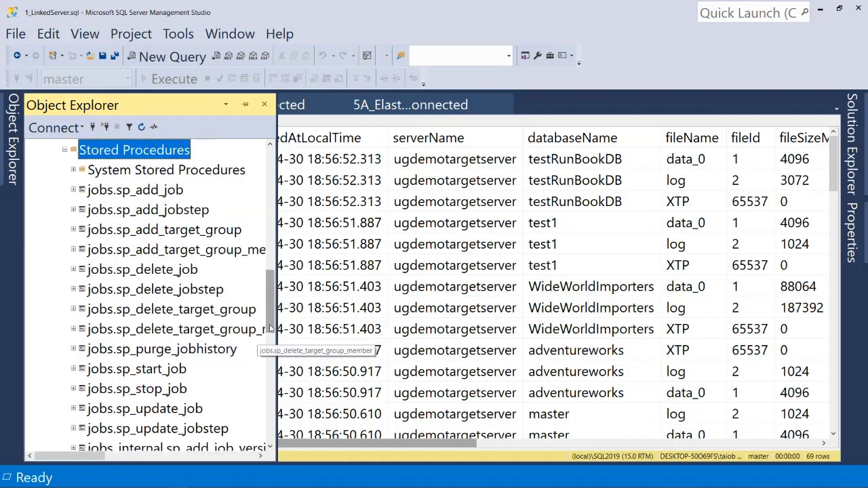
{"action": "left_click_drag", "start_coordinate": [271, 328], "coordinate": [269, 284]}
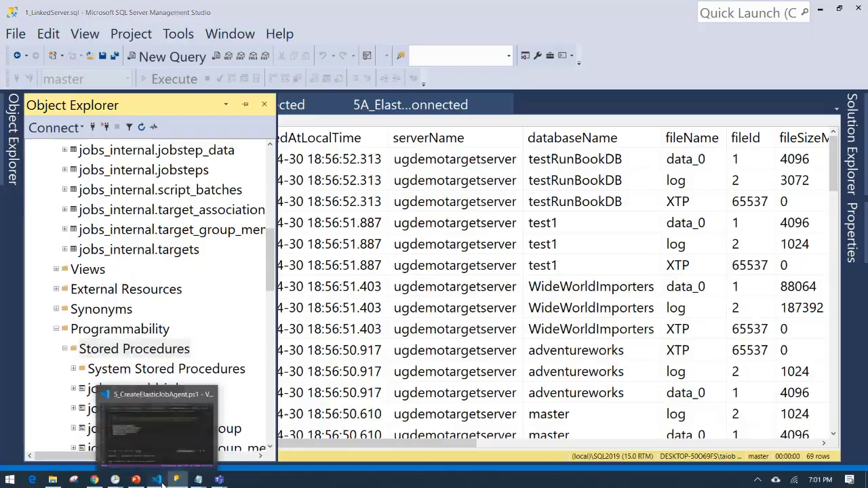
{"action": "left_click", "coordinate": [159, 480]}
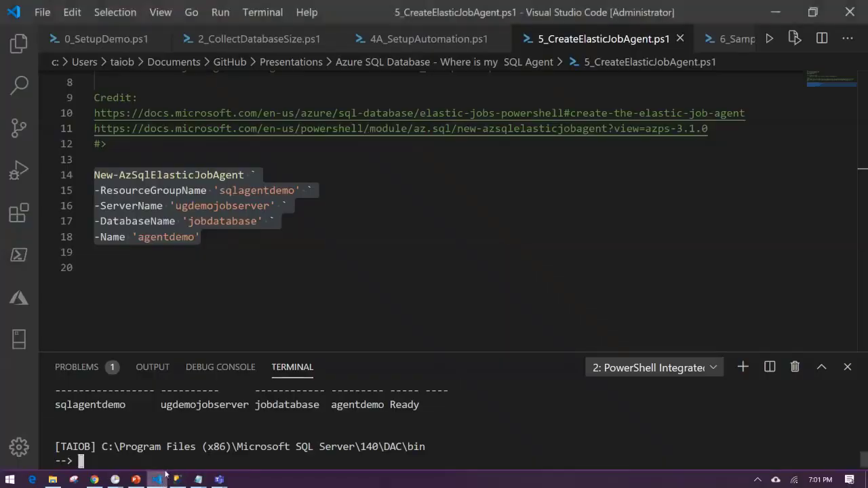
Step: Open 4A_SetupAutomation.ps1 and run its selected setup code to create Automation account ugdemo2 in resource group sqlagentdemo
{"action": "left_click", "coordinate": [402, 42]}
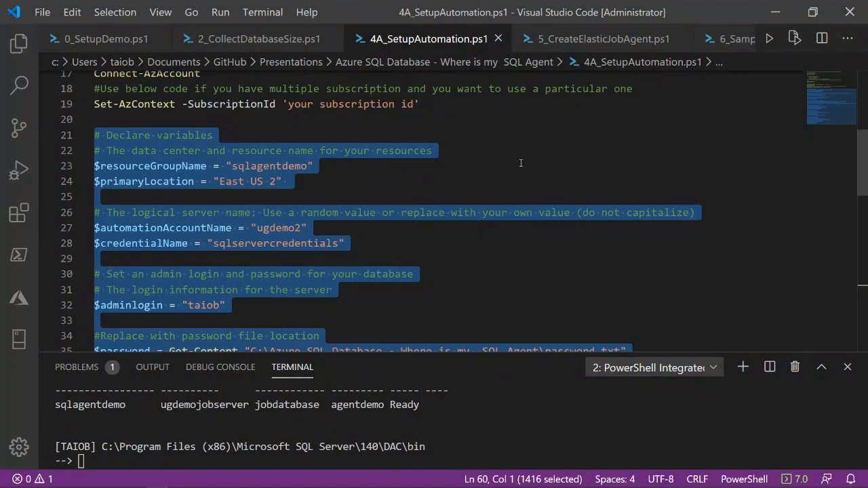
{"action": "left_click", "coordinate": [795, 39]}
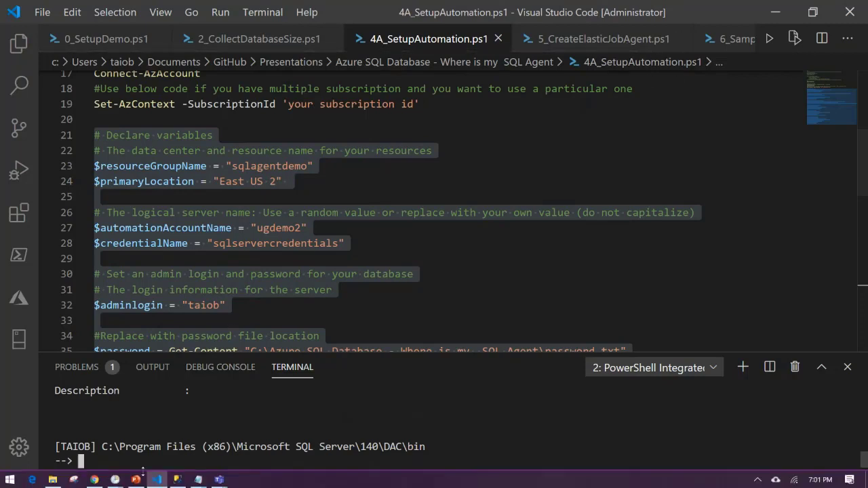
Step: Switch to Chrome, reload the Azure portal dashboard and close the mail and TweetDeck browser tabs
{"action": "left_click", "coordinate": [94, 480]}
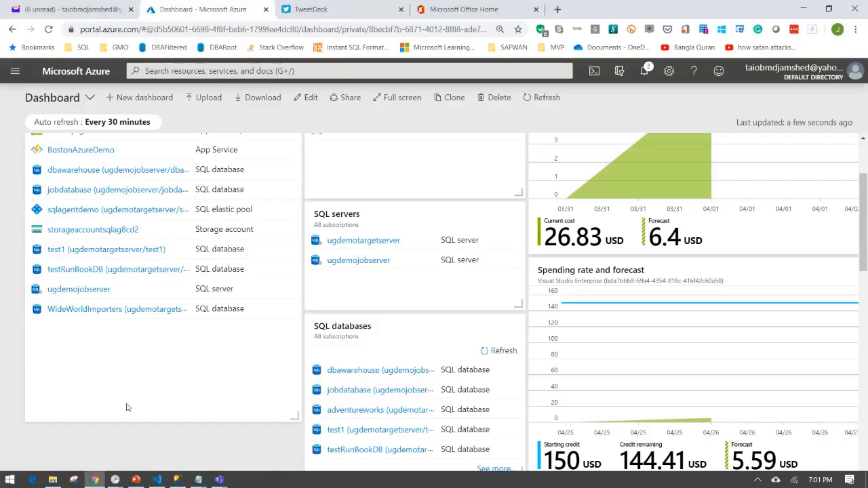
{"action": "left_click", "coordinate": [49, 32]}
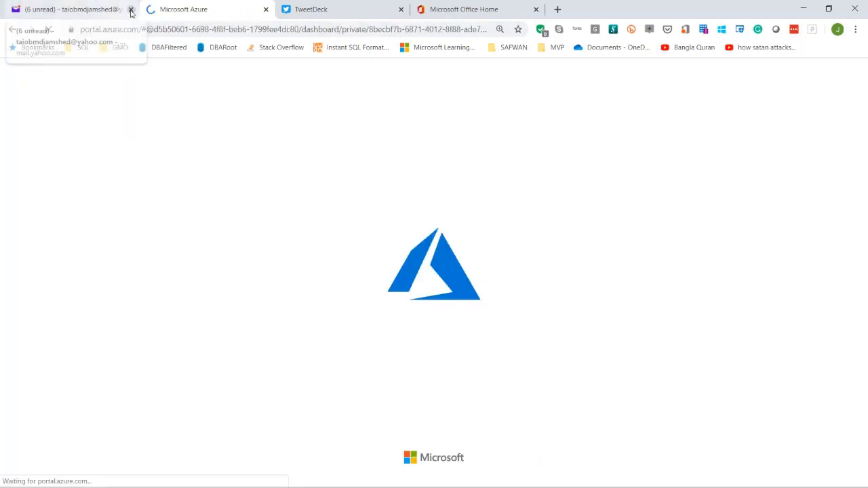
{"action": "left_click", "coordinate": [131, 10]}
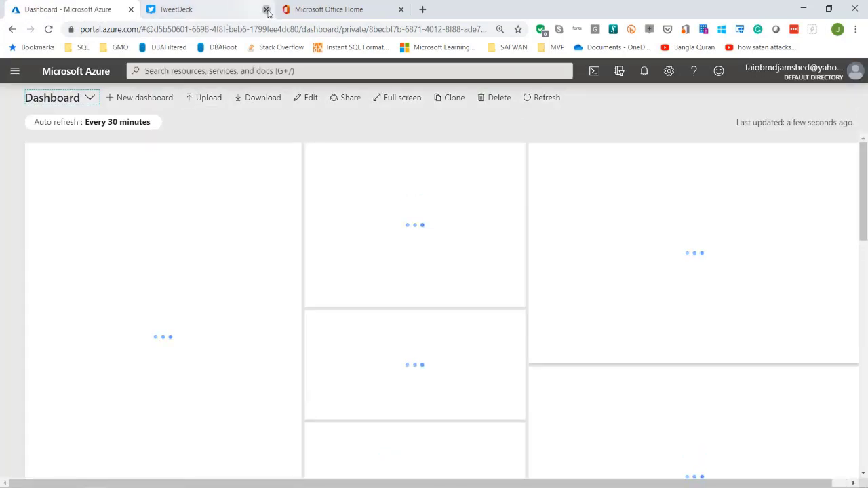
{"action": "left_click", "coordinate": [266, 9]}
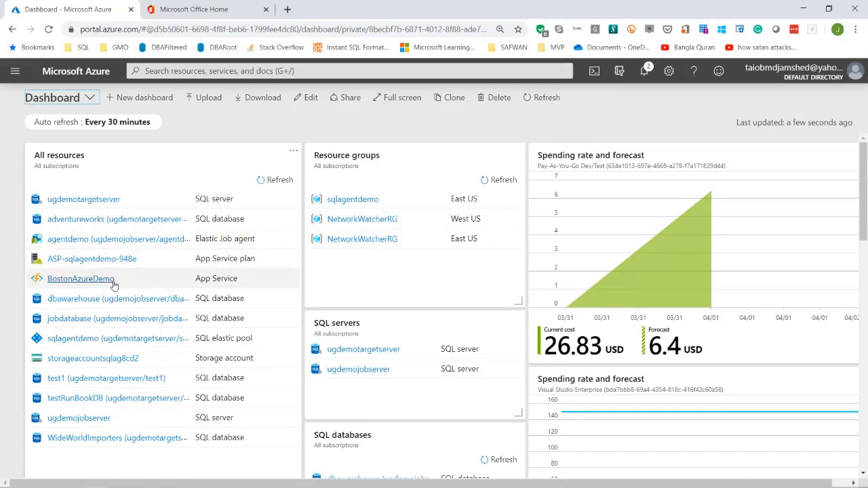
Step: Look through the dashboard's resources and the sqlagentdemo resource group for the new Automation account
{"action": "scroll", "coordinate": [140, 291], "scroll_direction": "down", "scroll_amount": 2}
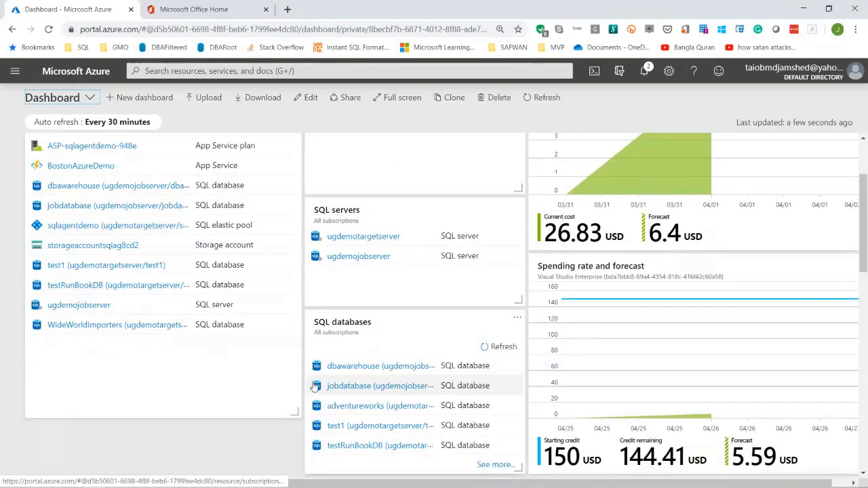
{"action": "scroll", "coordinate": [258, 352], "scroll_direction": "up", "scroll_amount": 2}
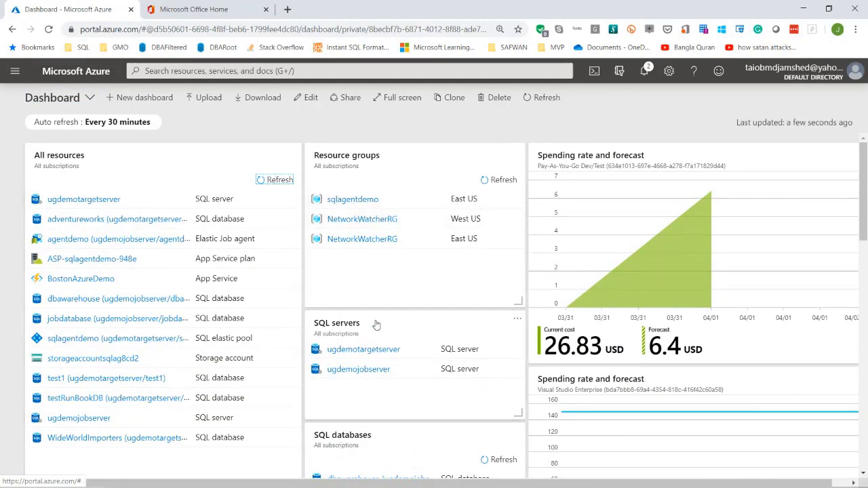
{"action": "left_click", "coordinate": [358, 201]}
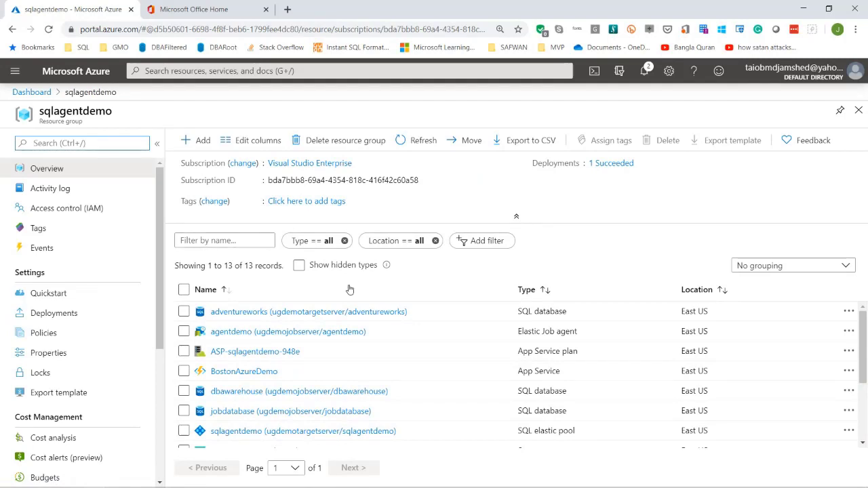
{"action": "scroll", "coordinate": [348, 312], "scroll_direction": "down", "scroll_amount": 3}
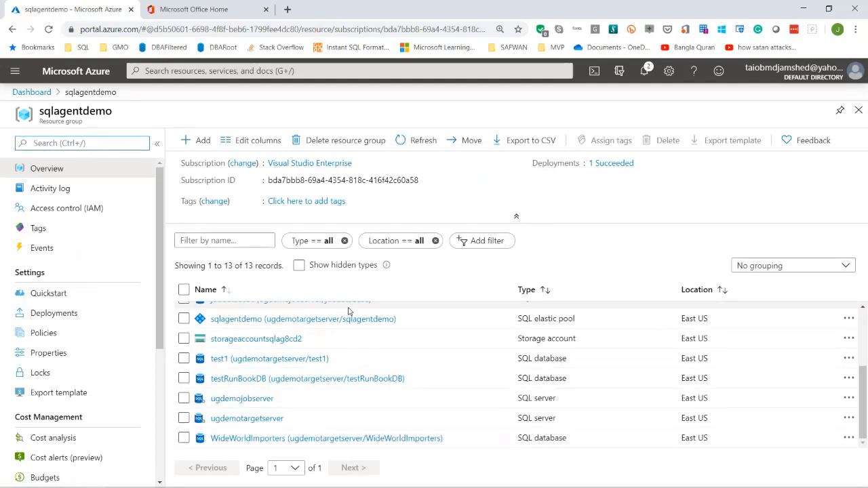
{"action": "scroll", "coordinate": [348, 310], "scroll_direction": "up", "scroll_amount": 1}
{"action": "scroll", "coordinate": [348, 311], "scroll_direction": "up", "scroll_amount": 2}
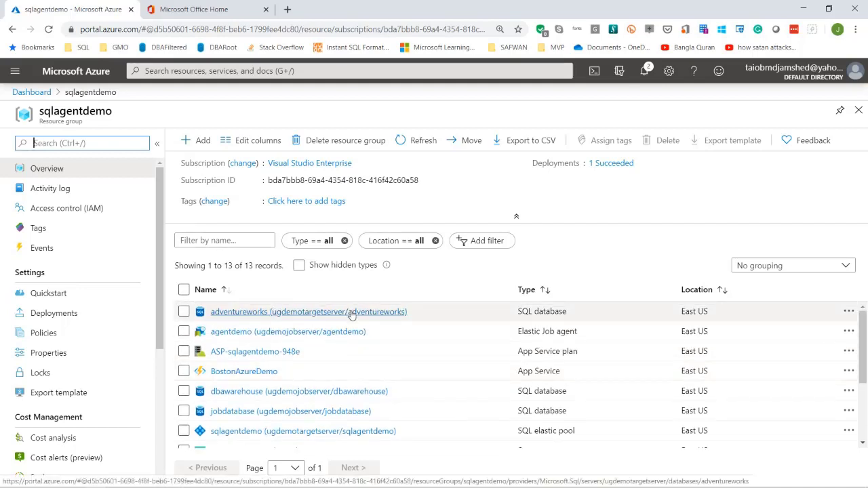
Step: Switch to Visual Studio Code and check the Automation account name and location declared in 4A_SetupAutomation.ps1
{"action": "mouse_move", "coordinate": [157, 482]}
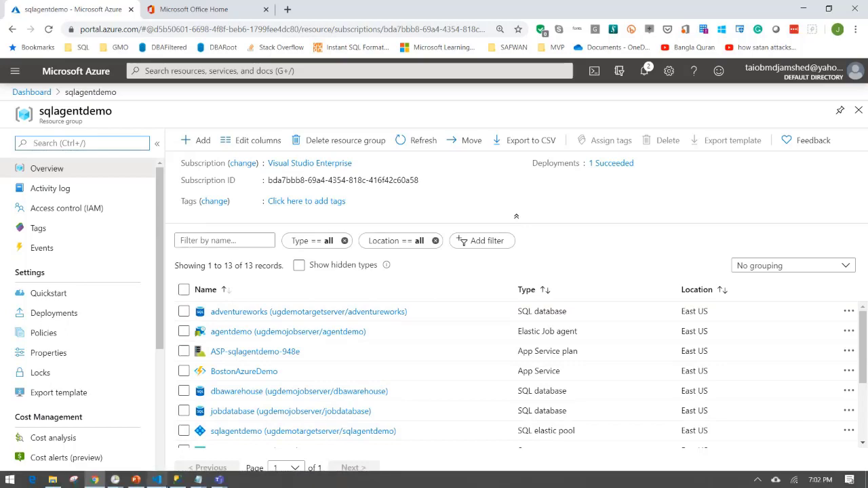
{"action": "left_click", "coordinate": [157, 480]}
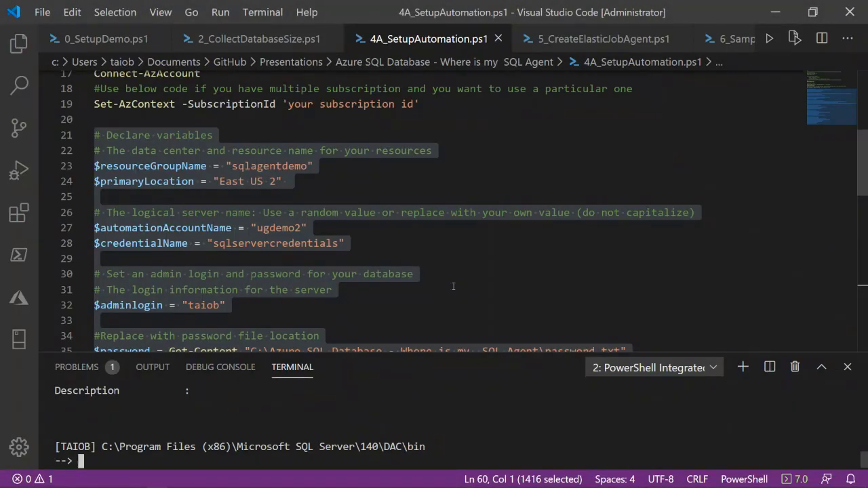
{"action": "scroll", "coordinate": [453, 286], "scroll_direction": "up", "scroll_amount": 1}
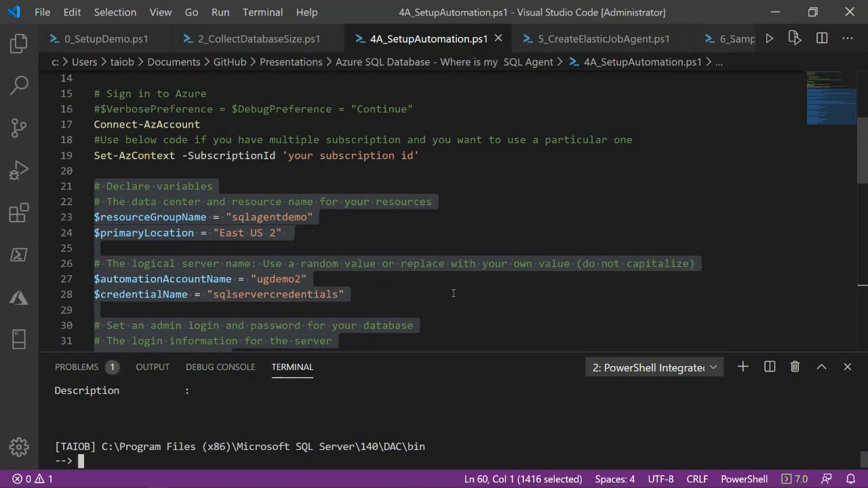
{"action": "scroll", "coordinate": [453, 293], "scroll_direction": "down", "scroll_amount": 1}
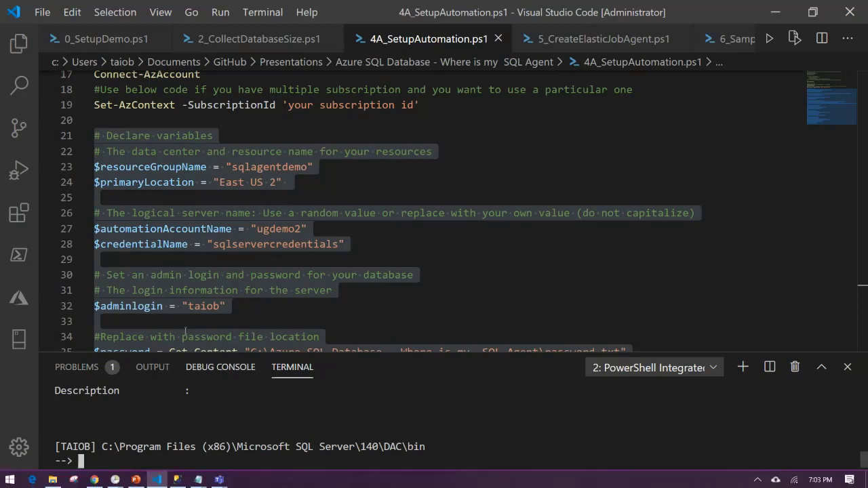
Step: Switch back to Chrome, search the Azure portal for ugdemo and open the ugdemo2 Automation account
{"action": "mouse_move", "coordinate": [146, 480]}
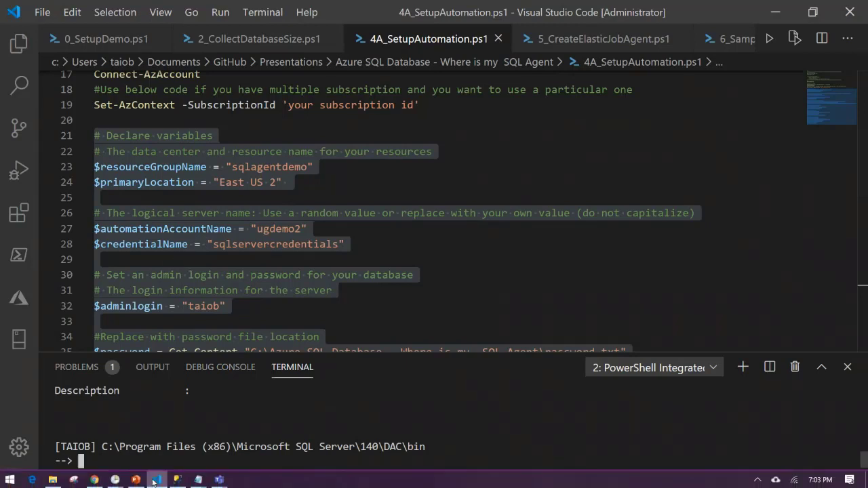
{"action": "left_click", "coordinate": [94, 479]}
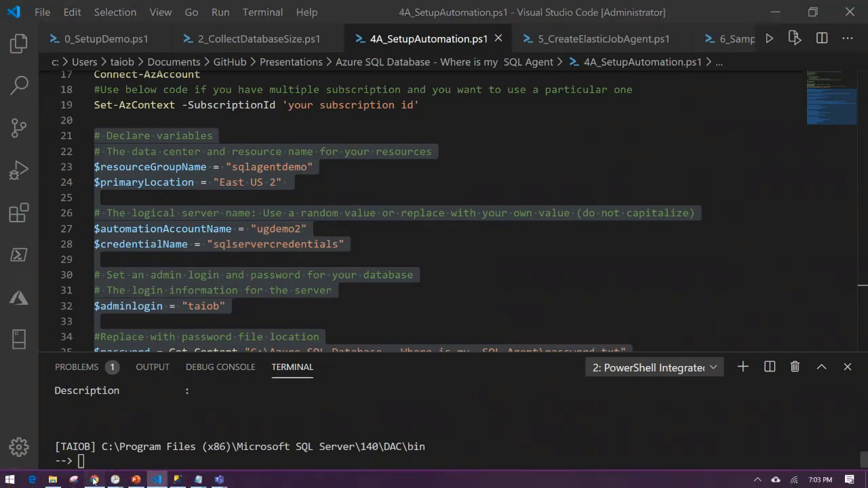
{"action": "scroll", "coordinate": [377, 342], "scroll_direction": "down", "scroll_amount": 3}
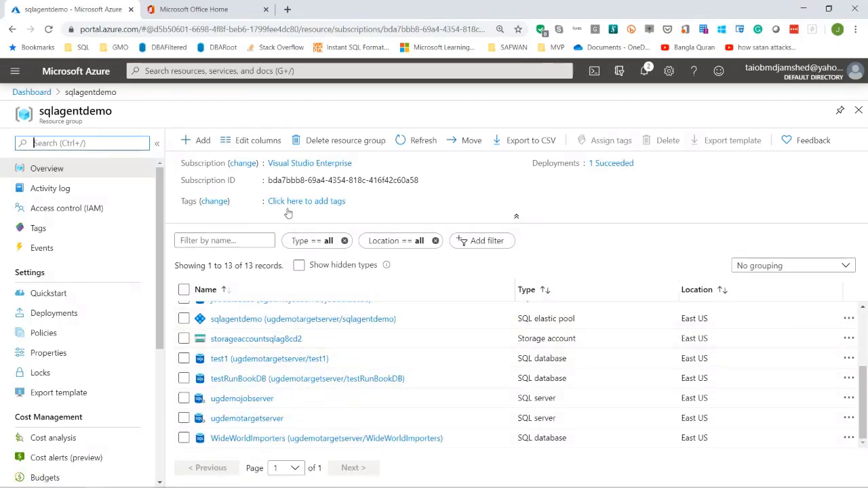
{"action": "left_click", "coordinate": [165, 71]}
{"action": "type", "text": "su"}
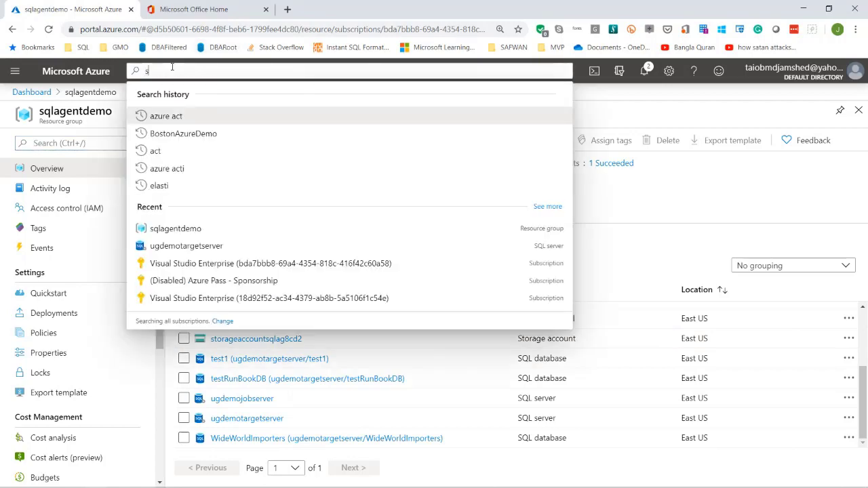
{"action": "key", "text": "BackSpace"}
{"action": "key", "text": "BackSpace"}
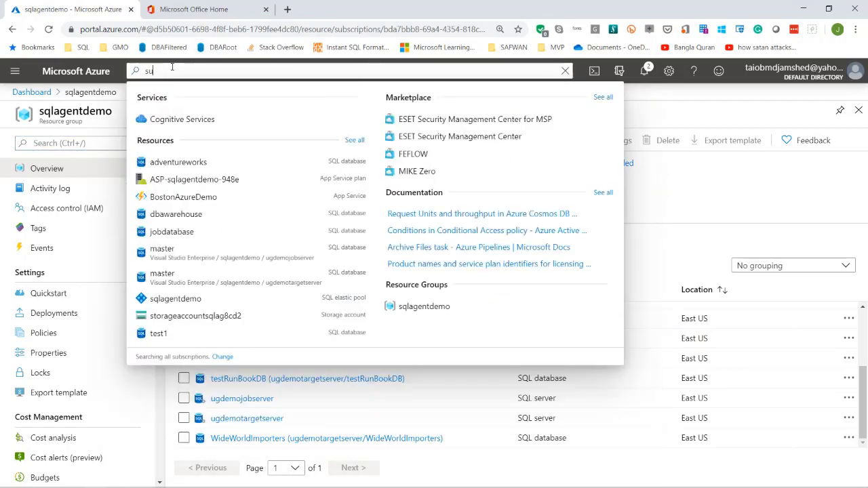
{"action": "type", "text": "ugdemo"}
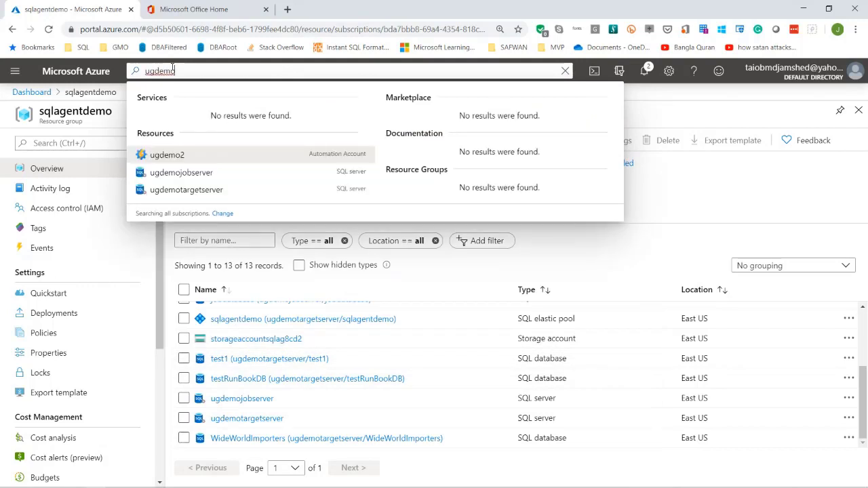
{"action": "left_click", "coordinate": [171, 155]}
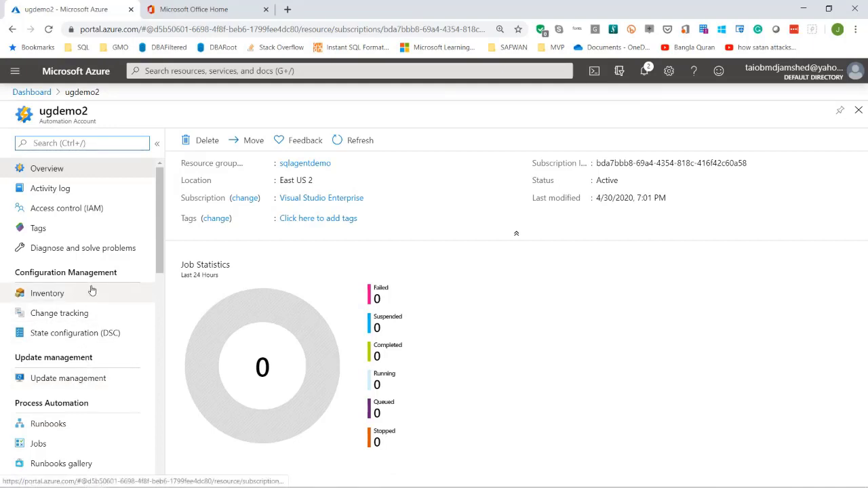
Step: Open the Update-SQLIndexRunbook runbook of the ugdemo2 Automation account for editing
{"action": "scroll", "coordinate": [92, 290], "scroll_direction": "down", "scroll_amount": 1}
{"action": "left_click", "coordinate": [54, 366]}
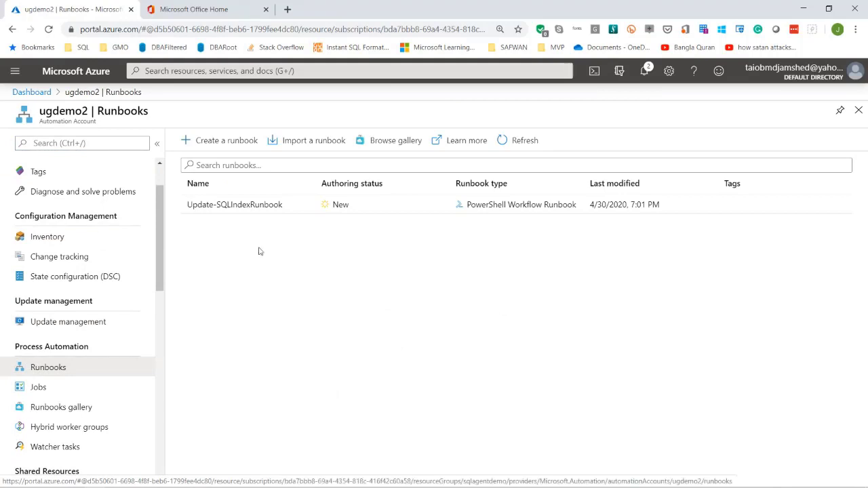
{"action": "double_click", "coordinate": [249, 204]}
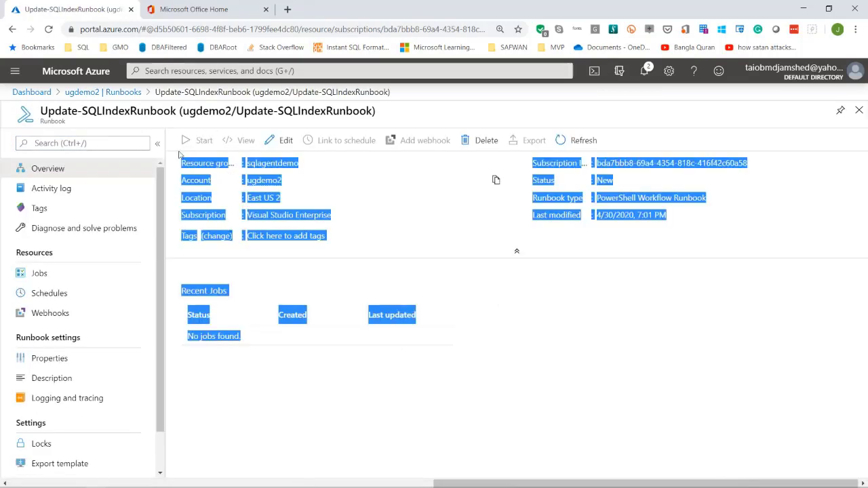
{"action": "left_click", "coordinate": [286, 139]}
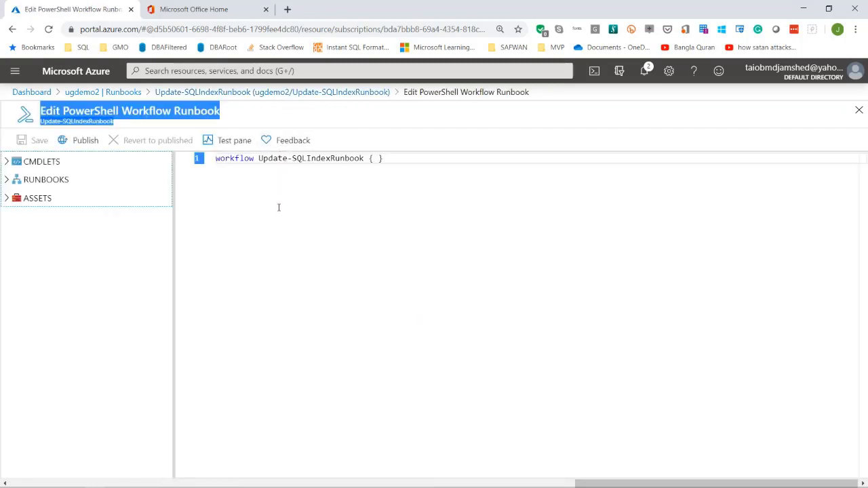
Step: Replace the runbook's placeholder workflow line with the full contents of 4C_RunBookCode.txt, copied from Notepad via File Explorer
{"action": "left_click_drag", "start_coordinate": [215, 158], "coordinate": [408, 168]}
{"action": "key", "text": "Delete"}
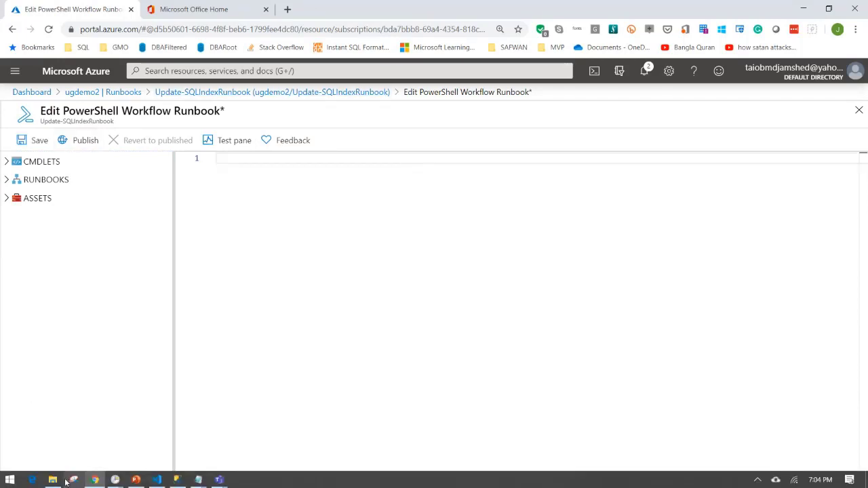
{"action": "left_click", "coordinate": [52, 480]}
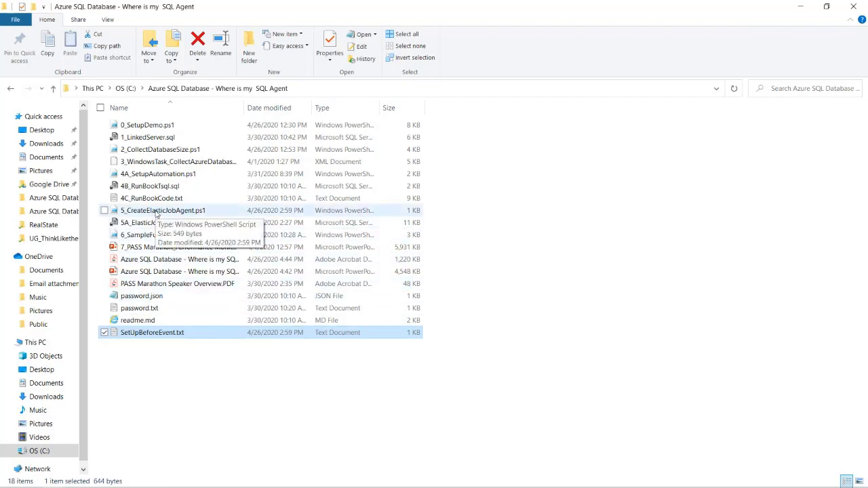
{"action": "left_click", "coordinate": [158, 198]}
{"action": "double_click", "coordinate": [158, 198]}
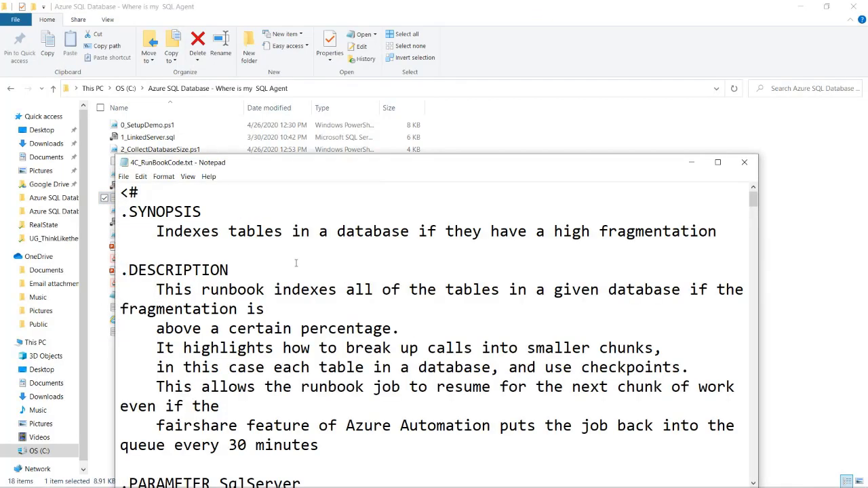
{"action": "key", "text": "ctrl+a"}
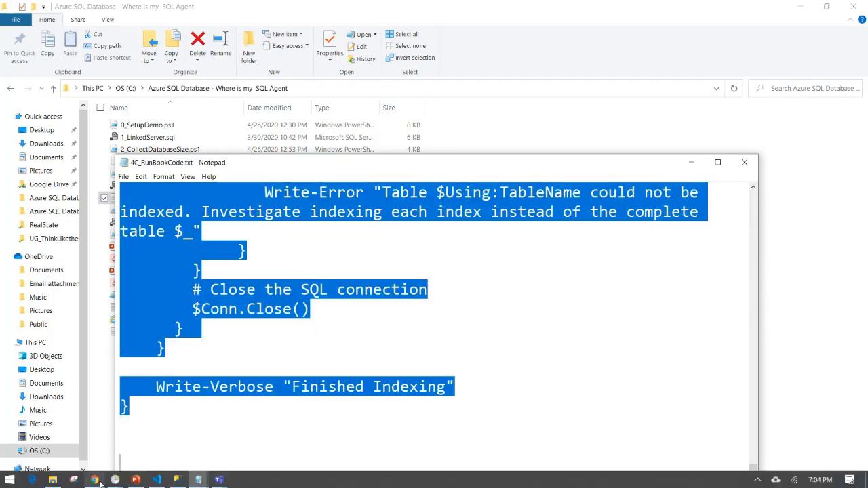
{"action": "left_click", "coordinate": [94, 484]}
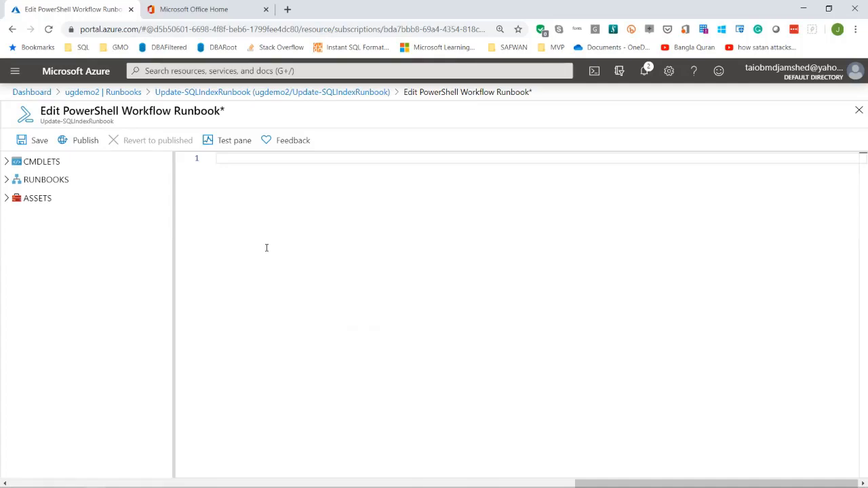
{"action": "key", "text": "ctrl+v"}
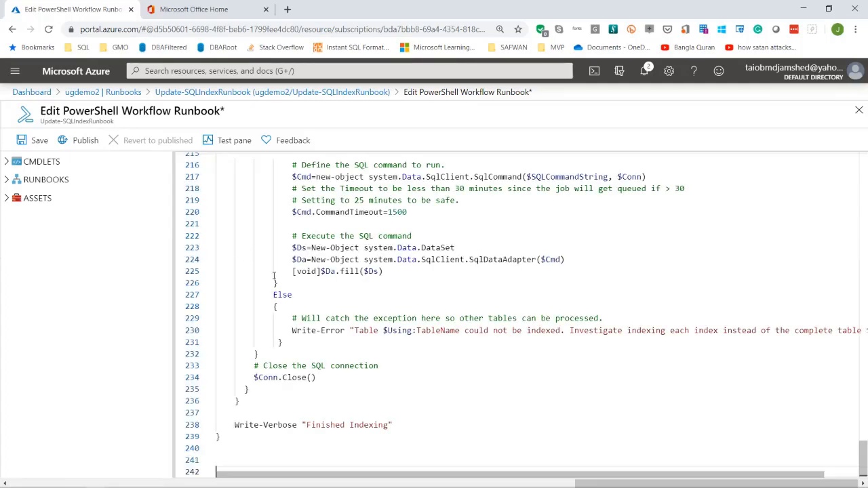
Step: Review the pasted runbook code from its synopsis and parameter descriptions down to the workflow's param block
{"action": "scroll", "coordinate": [424, 319], "scroll_direction": "up", "scroll_amount": 20}
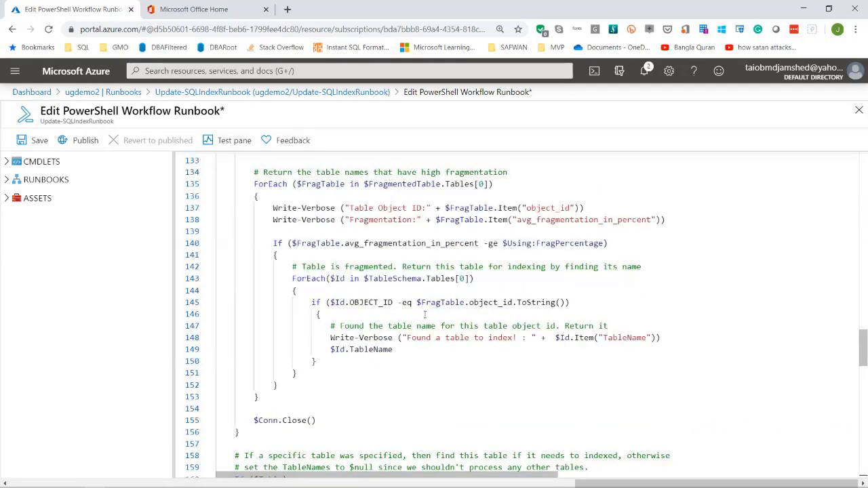
{"action": "scroll", "coordinate": [427, 314], "scroll_direction": "up", "scroll_amount": 3}
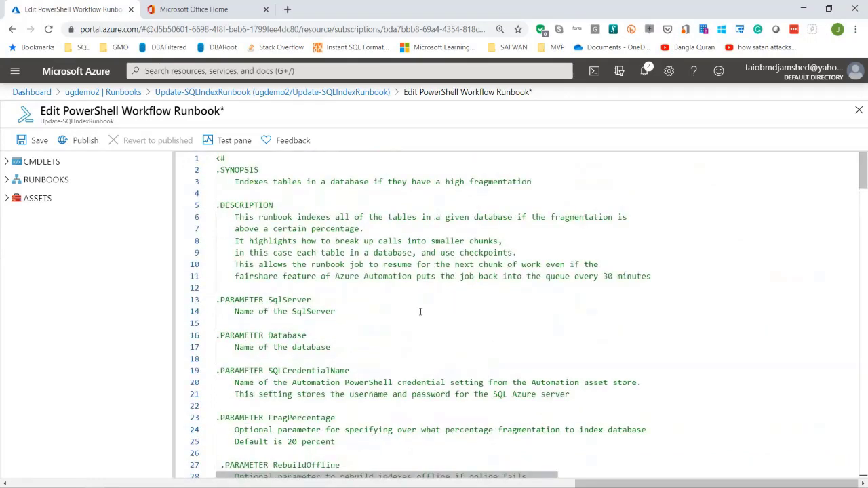
{"action": "scroll", "coordinate": [420, 302], "scroll_direction": "down", "scroll_amount": 5}
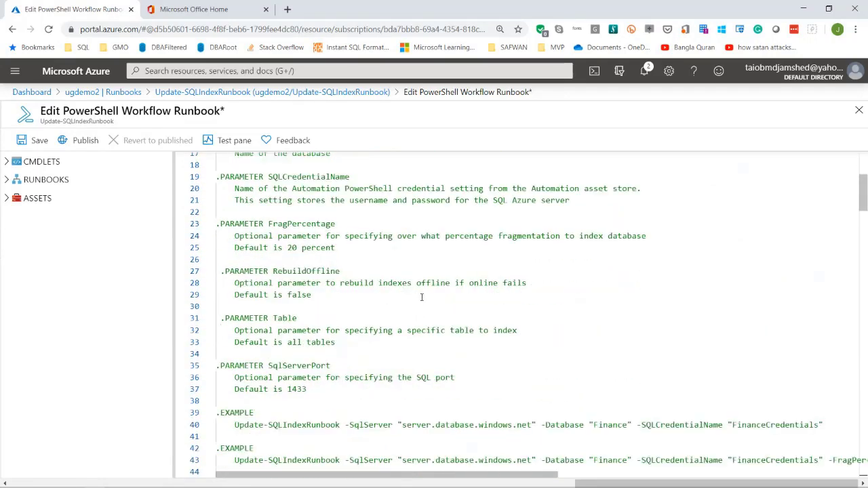
{"action": "scroll", "coordinate": [419, 307], "scroll_direction": "down", "scroll_amount": 3}
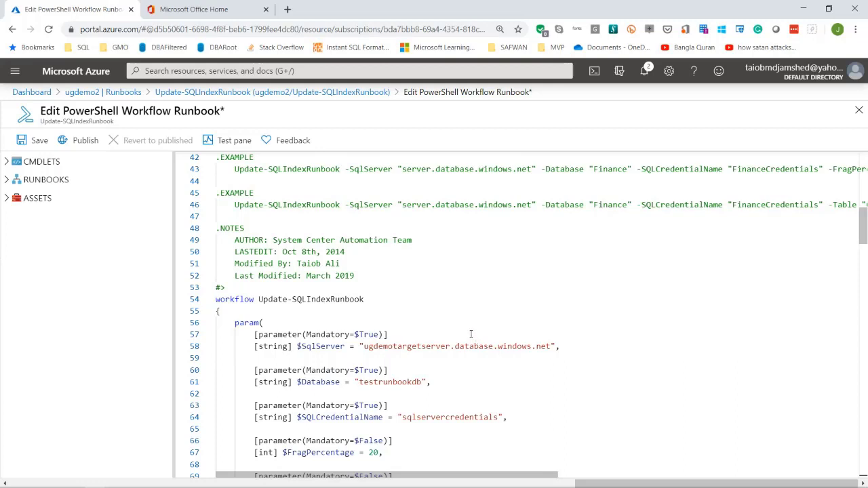
Step: Review the runbook's param block, highlighting the $FragPercentage line and the testRebuild value of $Table
{"action": "scroll", "coordinate": [468, 317], "scroll_direction": "down", "scroll_amount": 3}
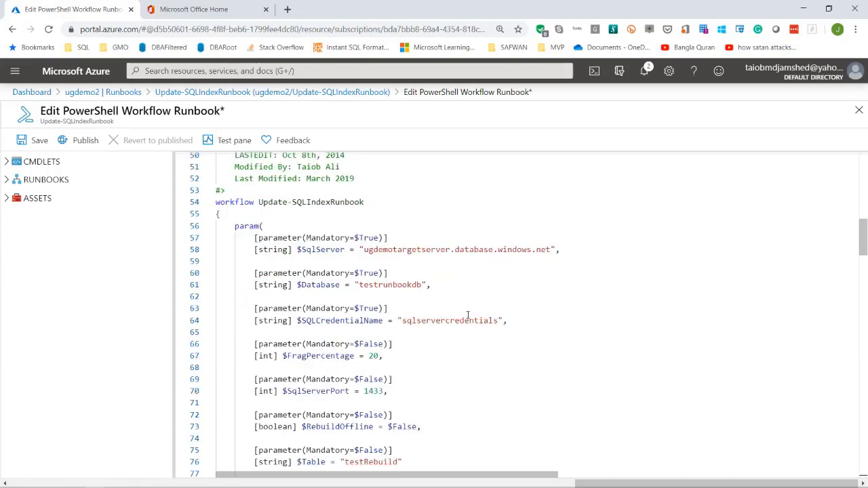
{"action": "scroll", "coordinate": [467, 313], "scroll_direction": "down", "scroll_amount": 3}
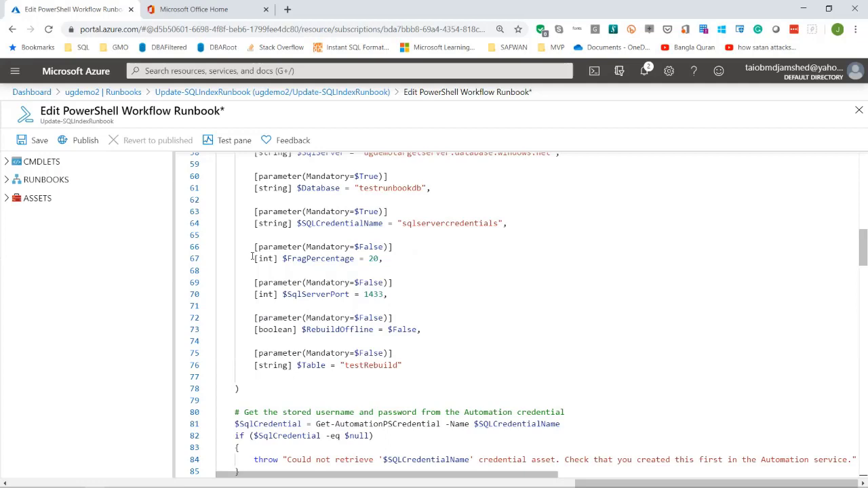
{"action": "left_click_drag", "start_coordinate": [251, 256], "coordinate": [388, 263]}
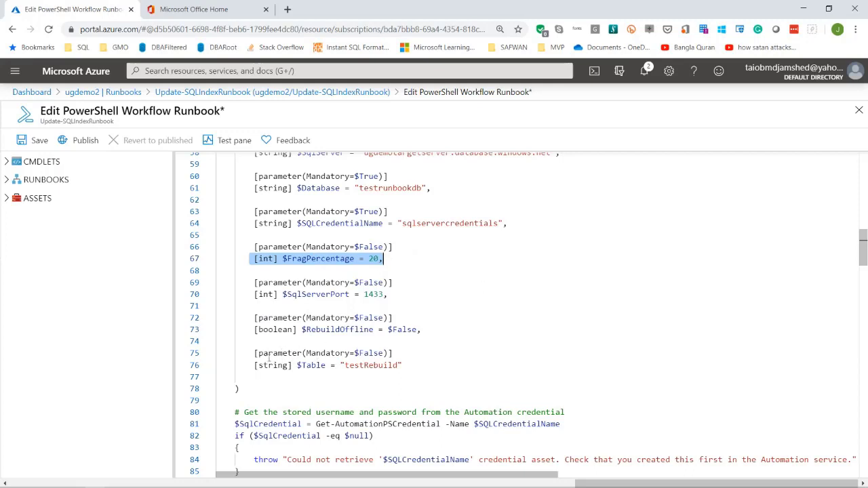
{"action": "left_click_drag", "start_coordinate": [341, 364], "coordinate": [405, 364]}
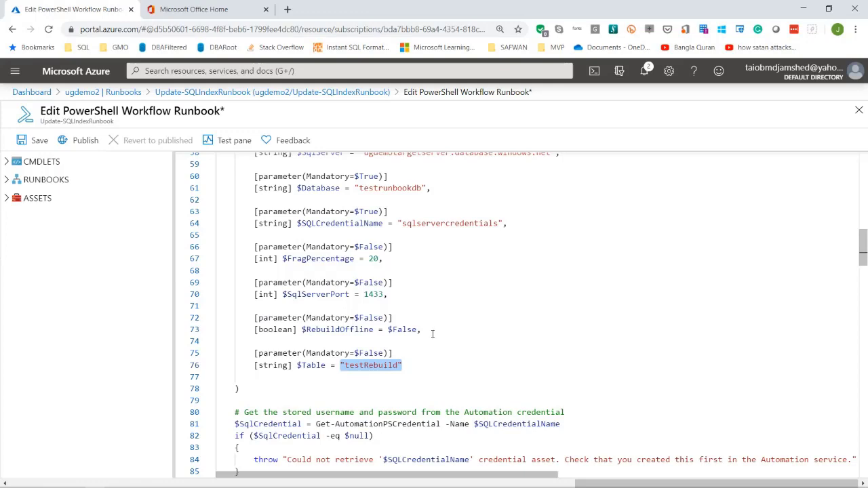
Step: Switch to SQL Server Management Studio and bring up the 4B_RunBookTsql.sql script at its connection notes and table creation code
{"action": "mouse_move", "coordinate": [176, 481]}
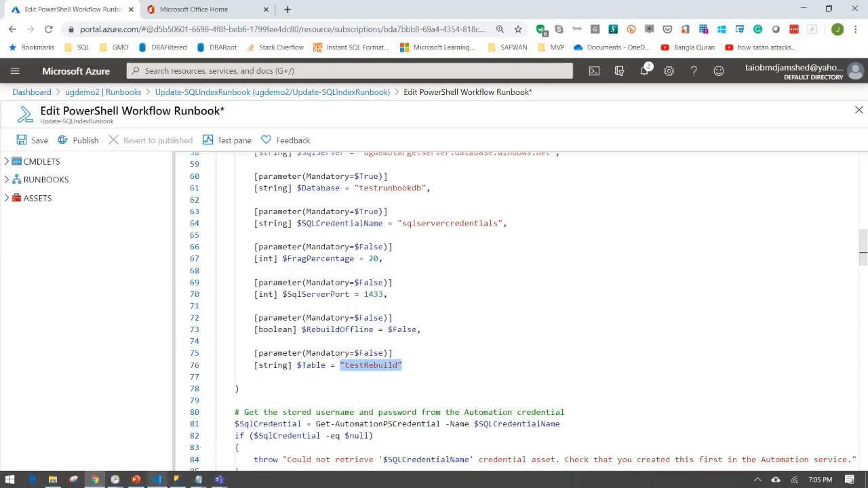
{"action": "left_click", "coordinate": [176, 480]}
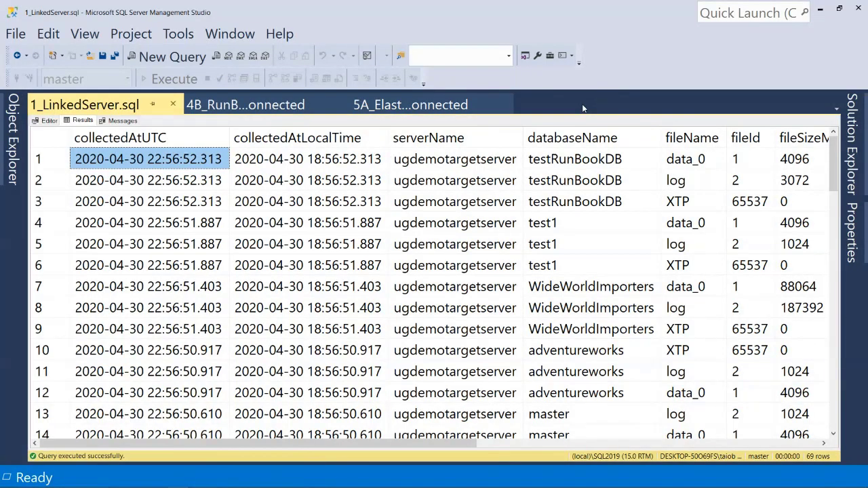
{"action": "left_click", "coordinate": [246, 104]}
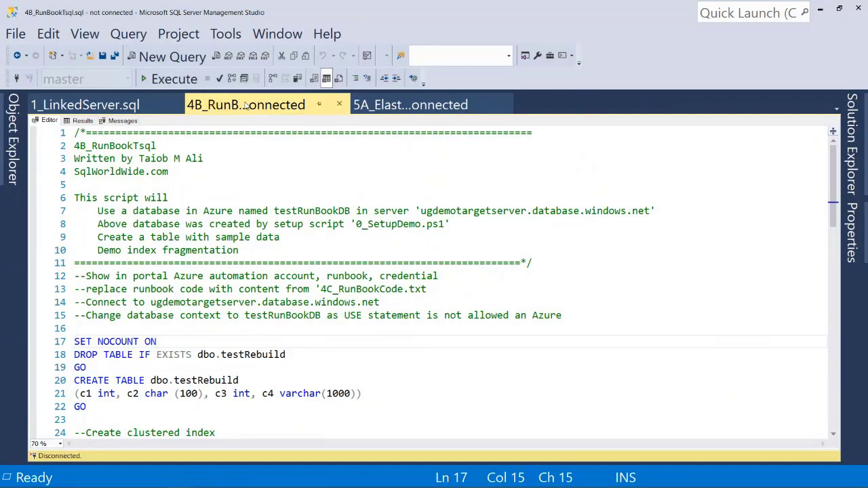
{"action": "scroll", "coordinate": [239, 146], "scroll_direction": "down", "scroll_amount": 2}
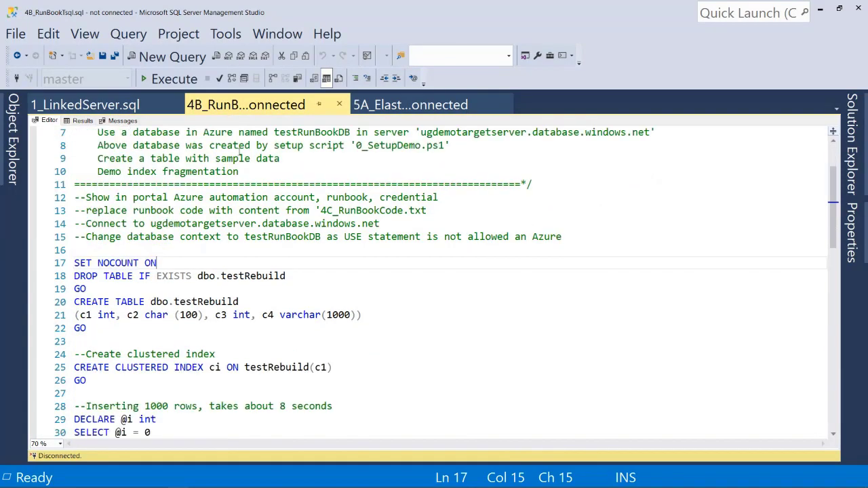
{"action": "scroll", "coordinate": [239, 149], "scroll_direction": "down", "scroll_amount": 1}
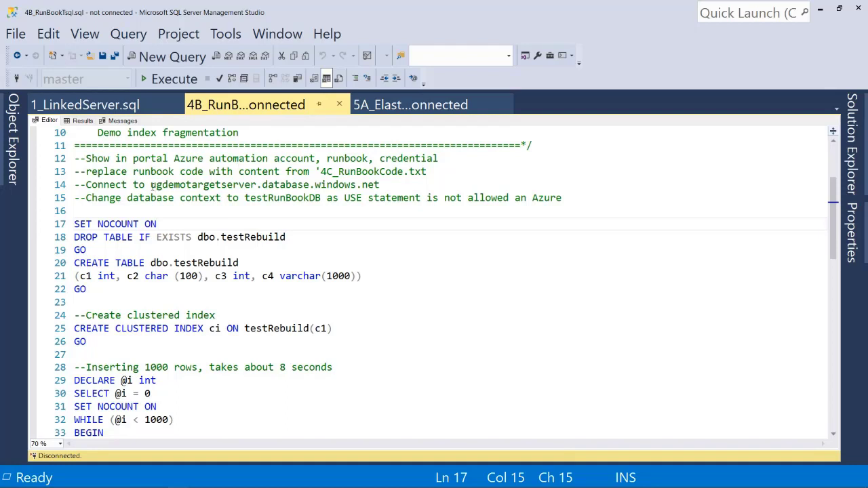
Step: Connect the script to ugdemotargetserver.database.windows.net with the saved SQL Server login and change the database context to testRunBookDB
{"action": "left_click", "coordinate": [16, 79]}
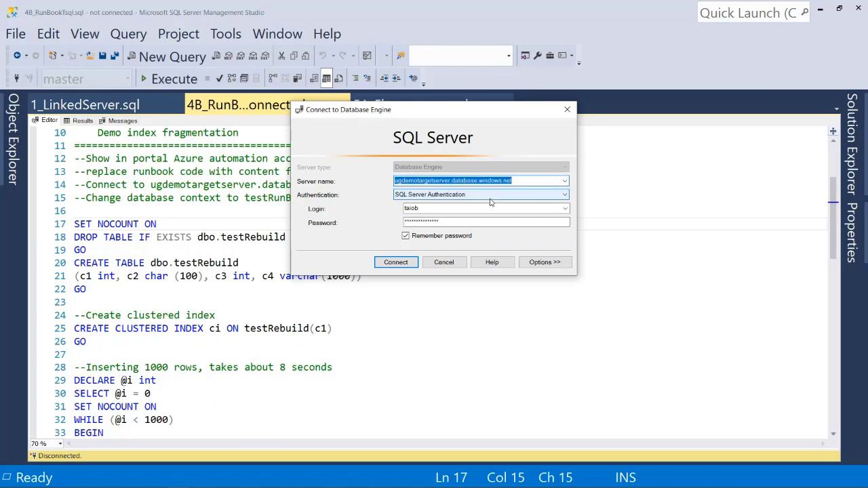
{"action": "left_click", "coordinate": [397, 268]}
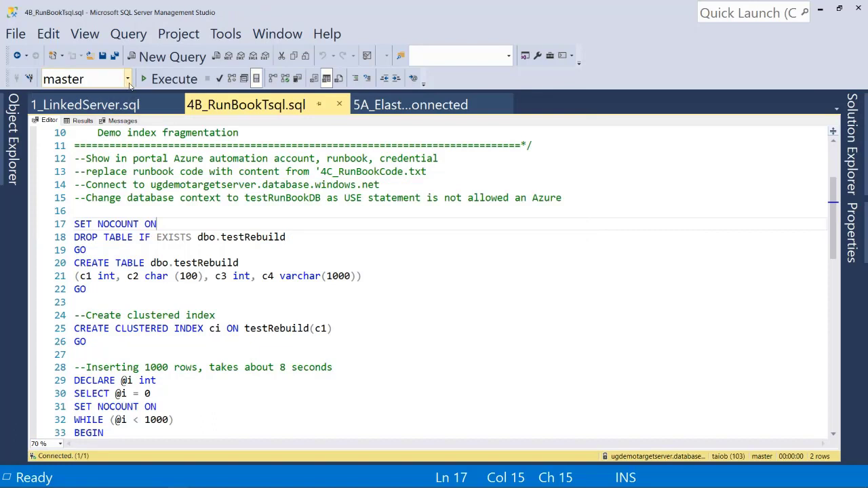
{"action": "left_click", "coordinate": [128, 81]}
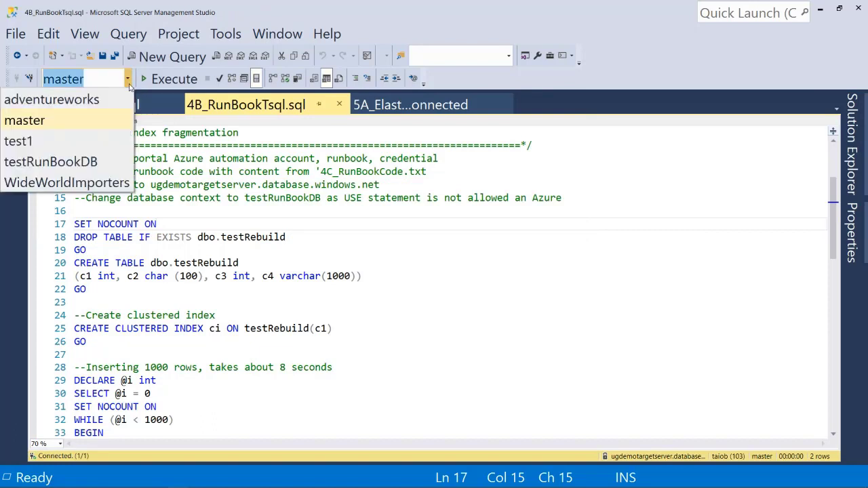
{"action": "left_click", "coordinate": [42, 162]}
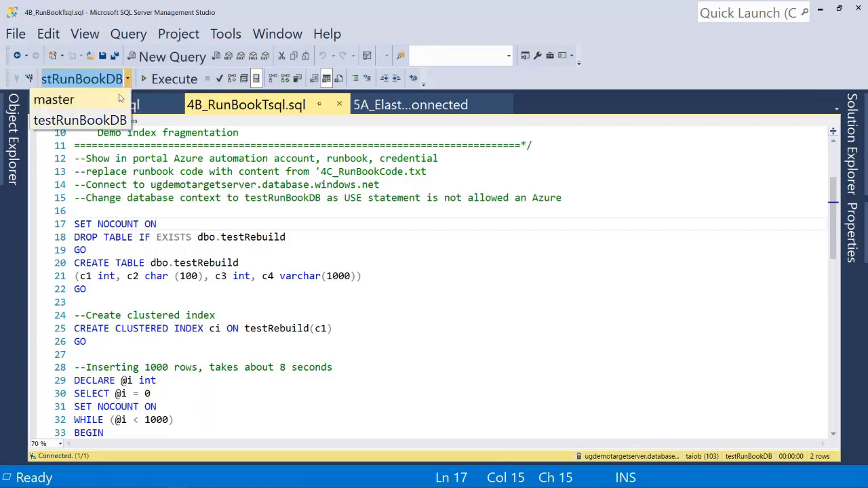
{"action": "left_click", "coordinate": [99, 125]}
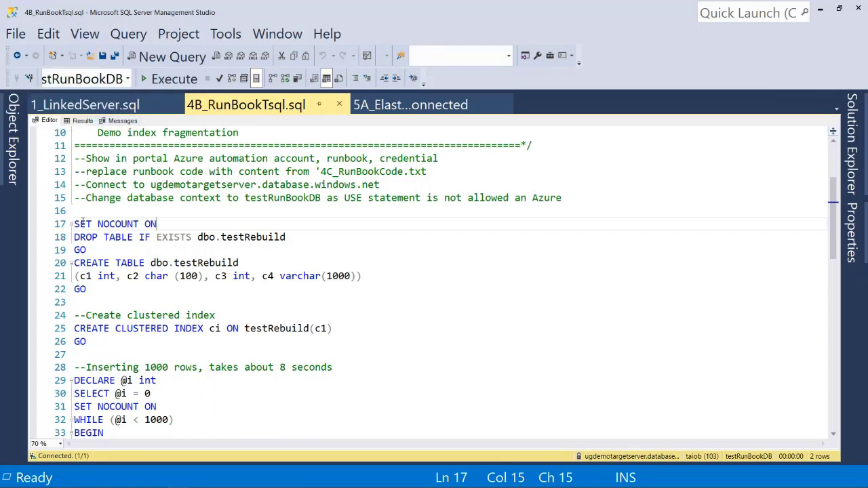
Step: Execute the script from SET NOCOUNT ON to its end to create, fill and fragment dbo.testRebuild and check its fragmentation
{"action": "left_click_drag", "start_coordinate": [75, 211], "coordinate": [164, 369]}
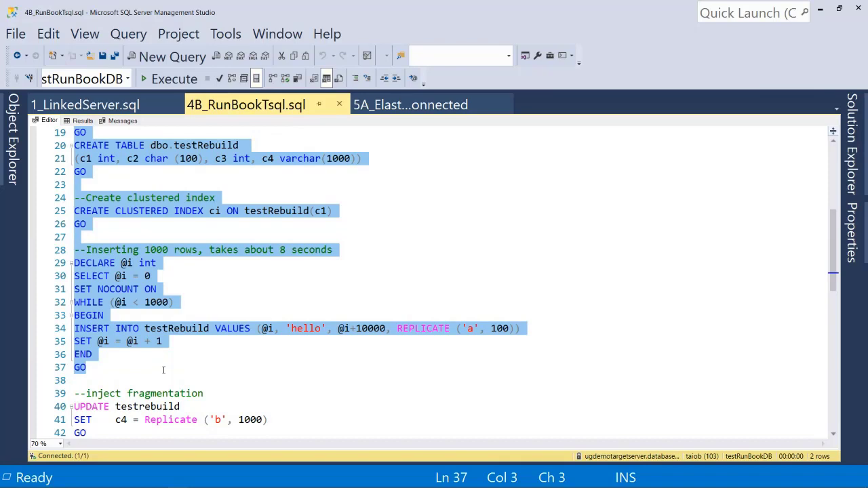
{"action": "left_click_drag", "start_coordinate": [163, 369], "coordinate": [101, 435]}
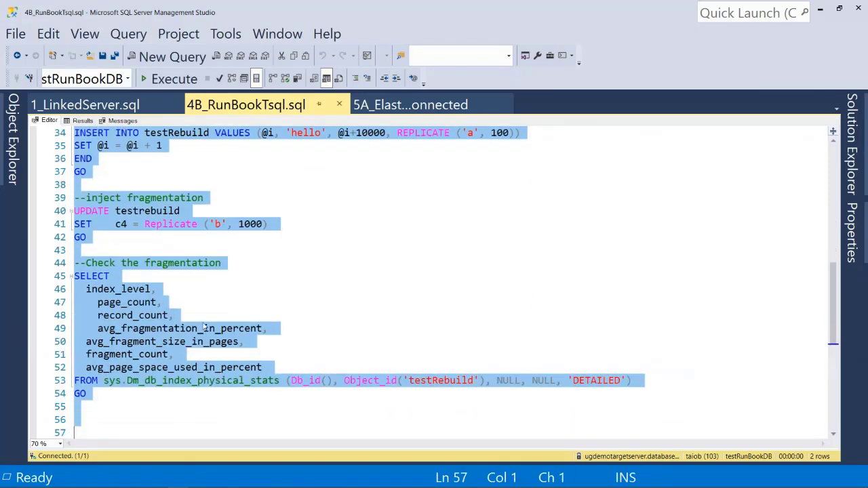
{"action": "left_click", "coordinate": [171, 78]}
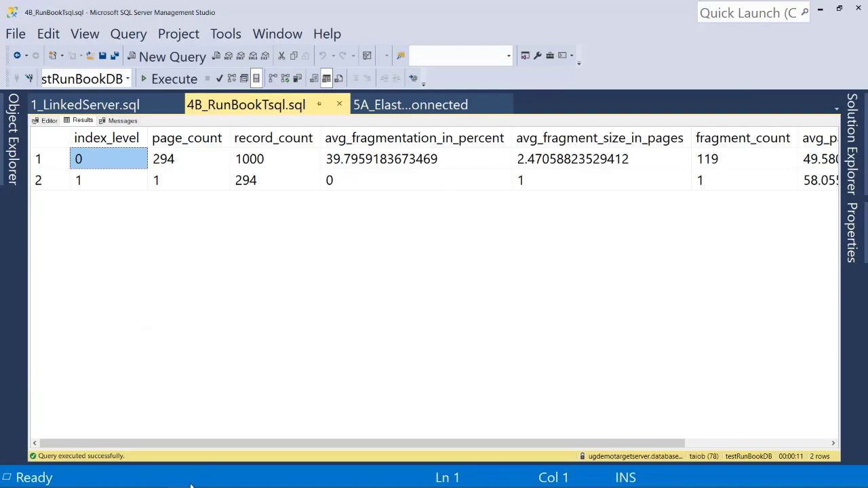
Step: Switch back to Chrome, save the Update-SQLIndexRunbook code and start a test run with the default parameters
{"action": "mouse_move", "coordinate": [176, 480]}
{"action": "left_click", "coordinate": [136, 480]}
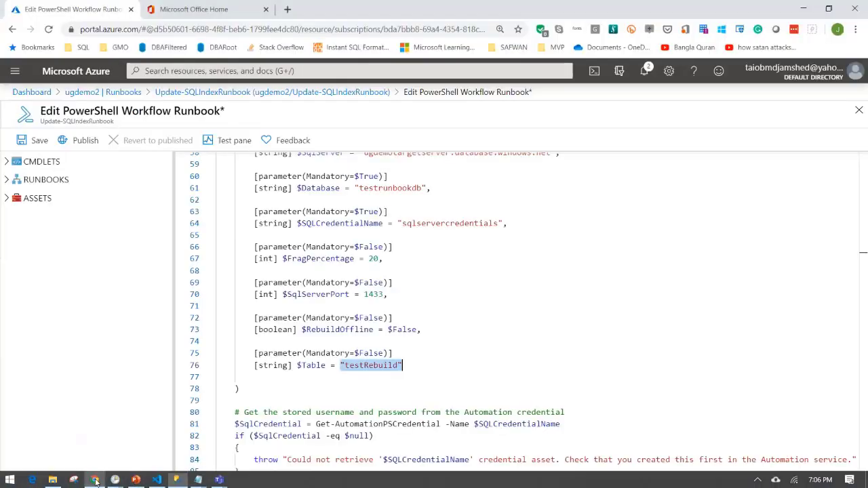
{"action": "left_click", "coordinate": [32, 140]}
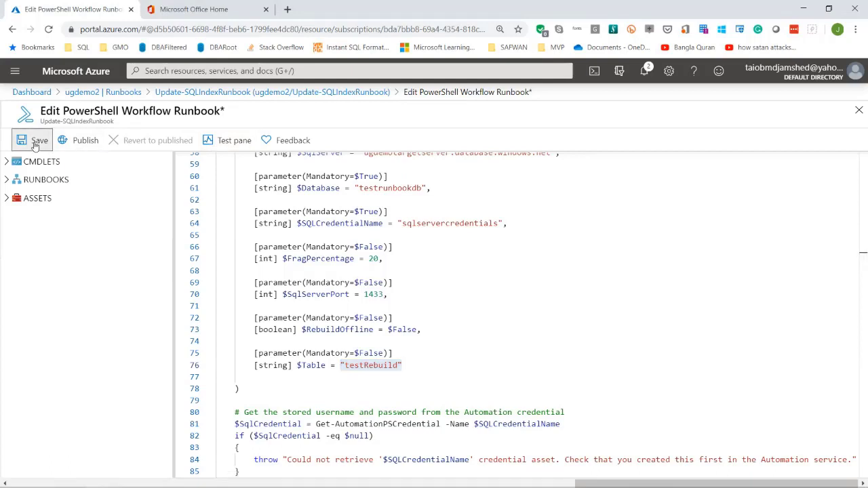
{"action": "left_click", "coordinate": [214, 143]}
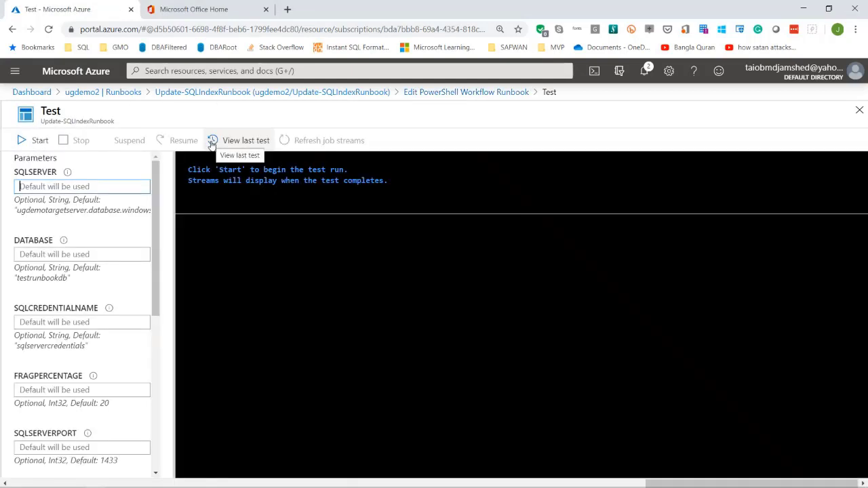
{"action": "left_click", "coordinate": [34, 140]}
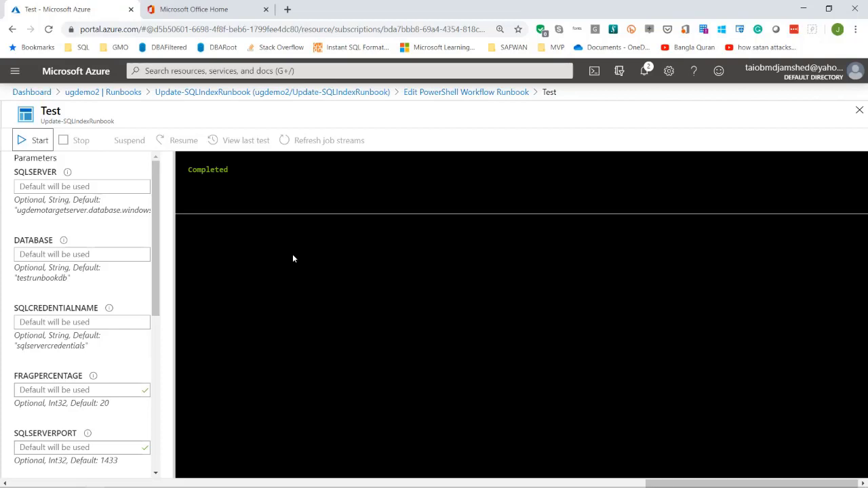
Step: Return to SQL Server Management Studio and rerun only the "Check the fragmentation" query for testRebuild
{"action": "mouse_move", "coordinate": [182, 484]}
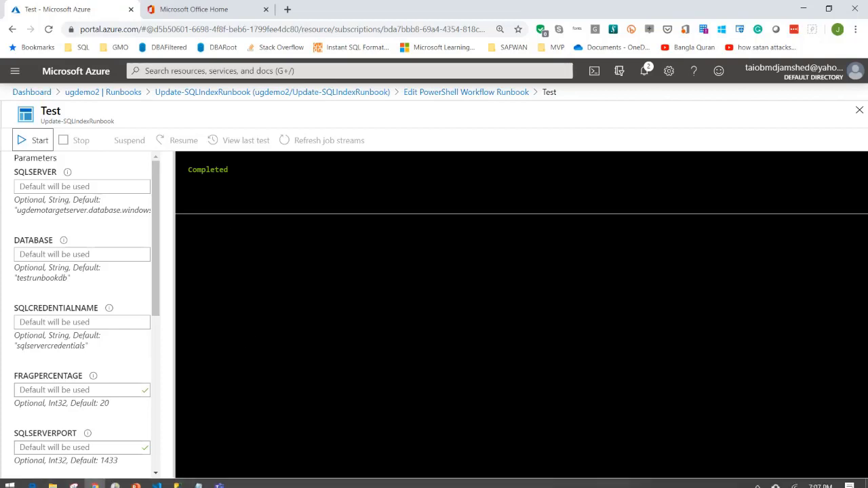
{"action": "mouse_move", "coordinate": [155, 480]}
{"action": "left_click", "coordinate": [159, 427]}
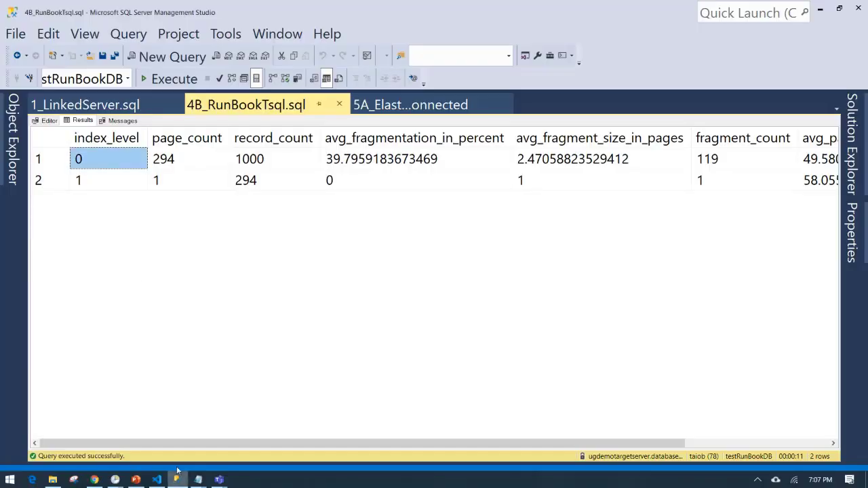
{"action": "left_click", "coordinate": [48, 121]}
{"action": "scroll", "coordinate": [100, 360], "scroll_direction": "down", "scroll_amount": 1}
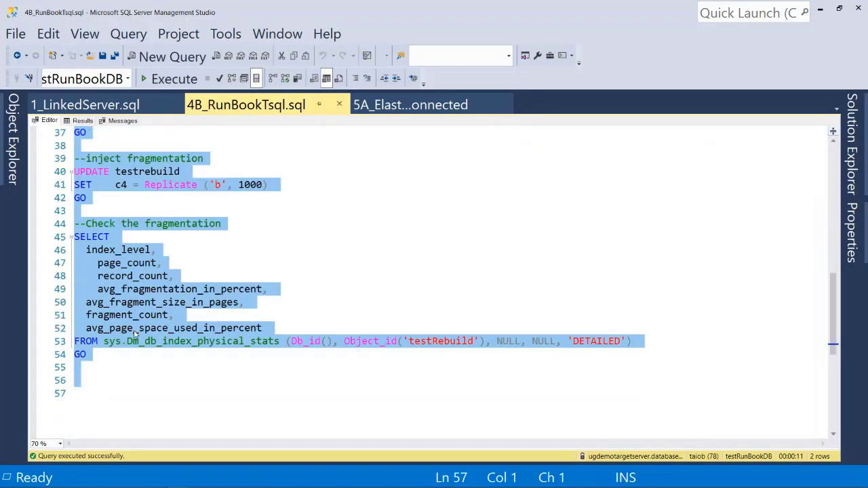
{"action": "left_click_drag", "start_coordinate": [100, 360], "coordinate": [76, 223]}
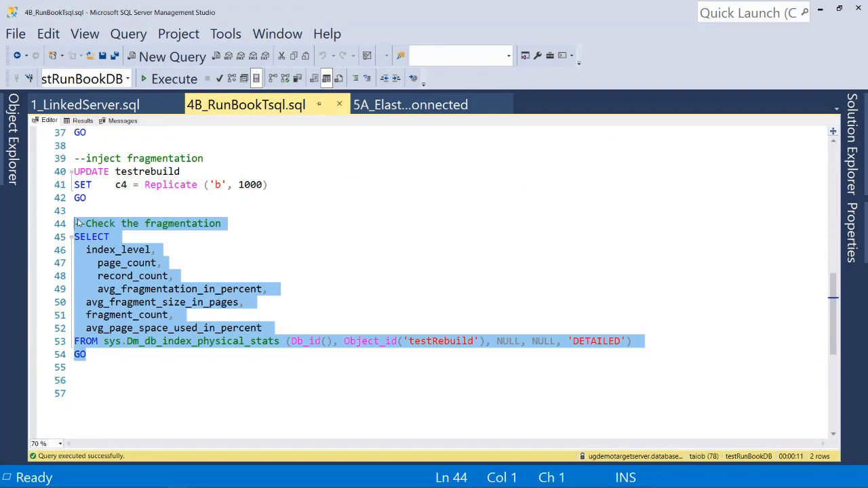
{"action": "left_click", "coordinate": [163, 79]}
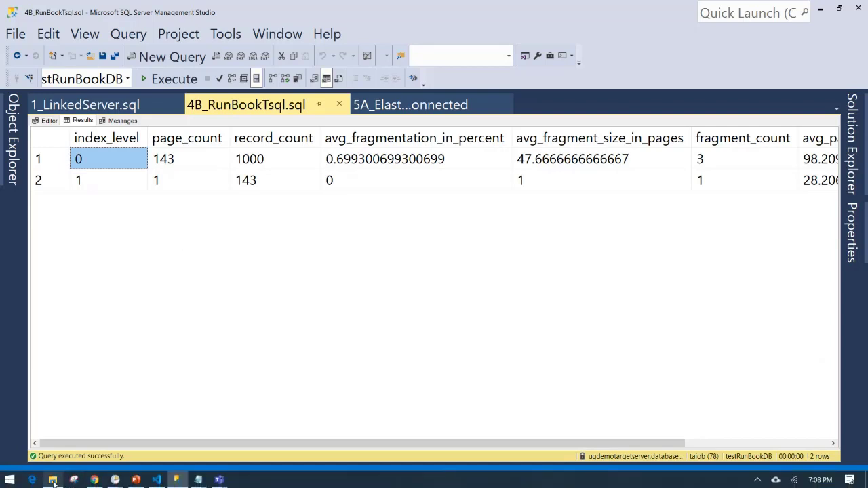
Step: Glance at the demo folder in File Explorer, then show the opening comments of 5A_ElasticJobAgent.sql in SQL Server Management Studio
{"action": "left_click", "coordinate": [53, 480]}
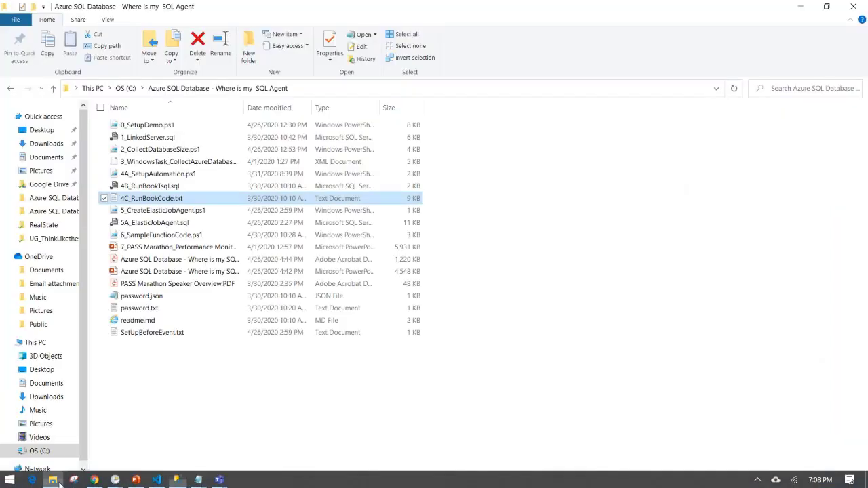
{"action": "left_click", "coordinate": [156, 480]}
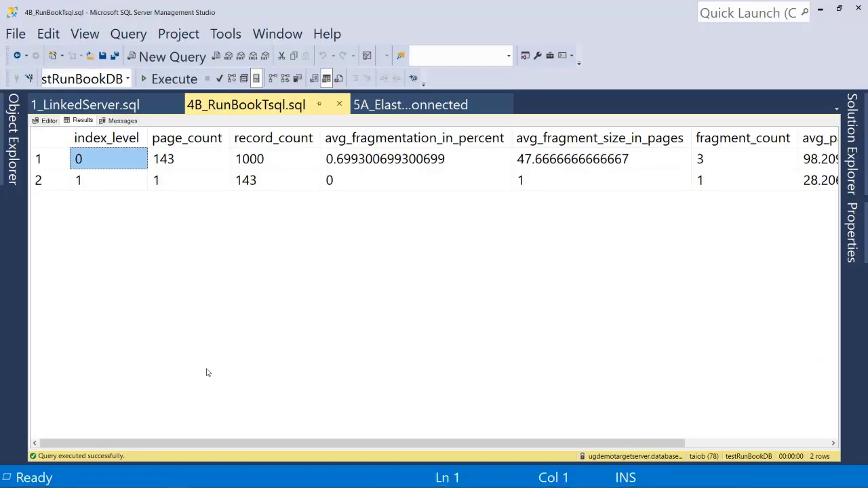
{"action": "left_click", "coordinate": [378, 111]}
{"action": "scroll", "coordinate": [481, 289], "scroll_direction": "up", "scroll_amount": 13}
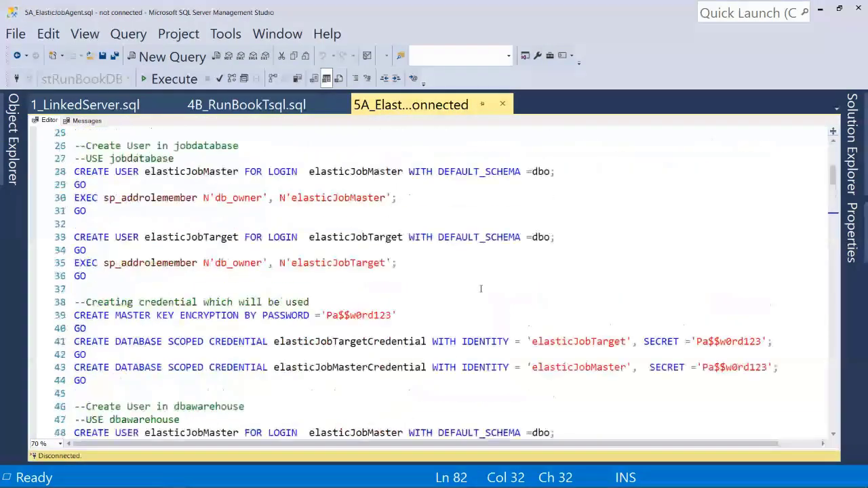
{"action": "scroll", "coordinate": [481, 288], "scroll_direction": "up", "scroll_amount": 8}
Step: Review the 5A_ElasticJobAgent.sql sections that create the elasticJobMaster and elasticJobTarget logins, users and database scoped credentials on the job and target servers
{"action": "scroll", "coordinate": [483, 280], "scroll_direction": "down", "scroll_amount": 3}
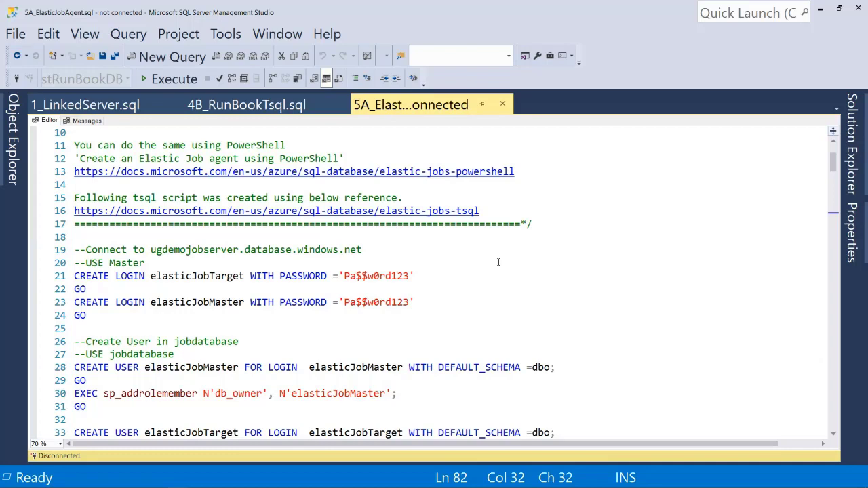
{"action": "scroll", "coordinate": [400, 275], "scroll_direction": "down", "scroll_amount": 2}
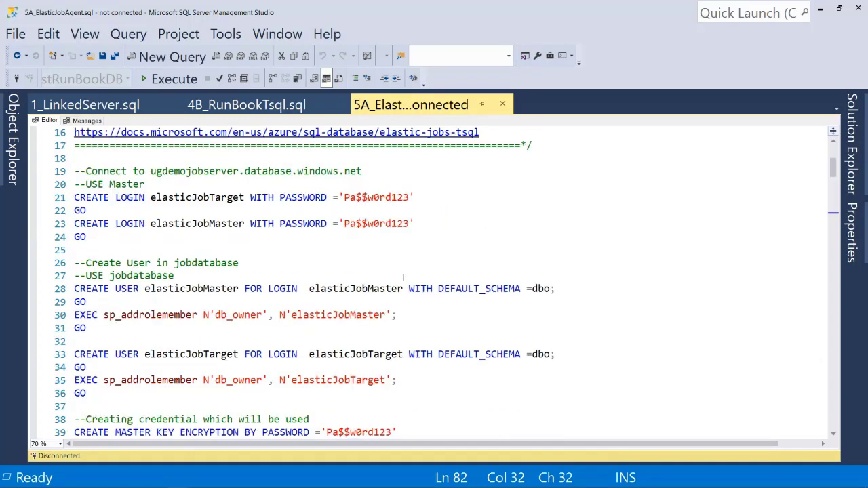
{"action": "scroll", "coordinate": [403, 278], "scroll_direction": "down", "scroll_amount": 2}
{"action": "scroll", "coordinate": [403, 280], "scroll_direction": "down", "scroll_amount": 3}
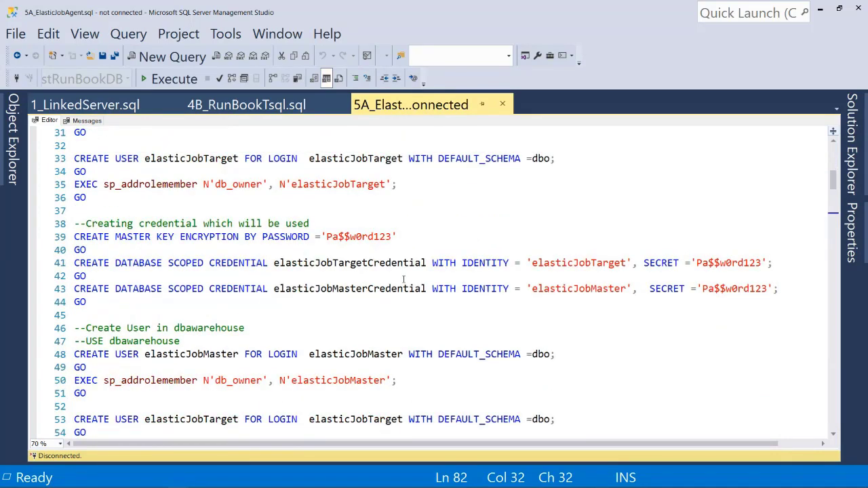
{"action": "scroll", "coordinate": [403, 280], "scroll_direction": "down", "scroll_amount": 6}
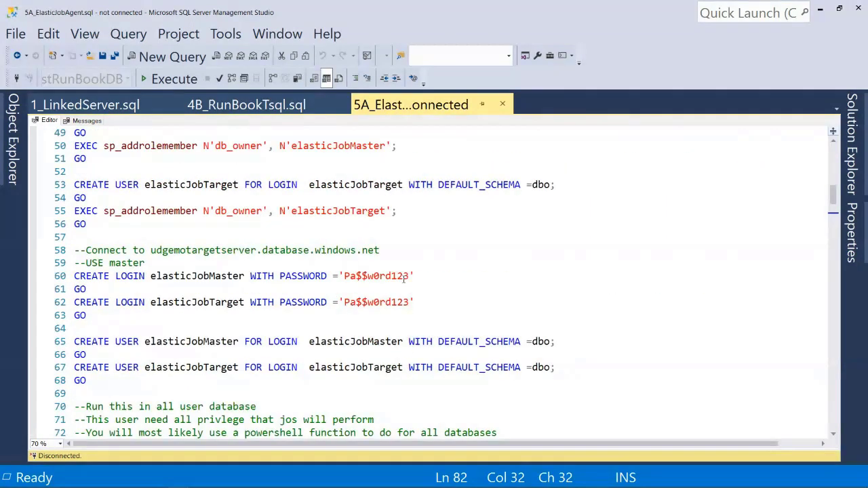
{"action": "scroll", "coordinate": [404, 279], "scroll_direction": "down", "scroll_amount": 2}
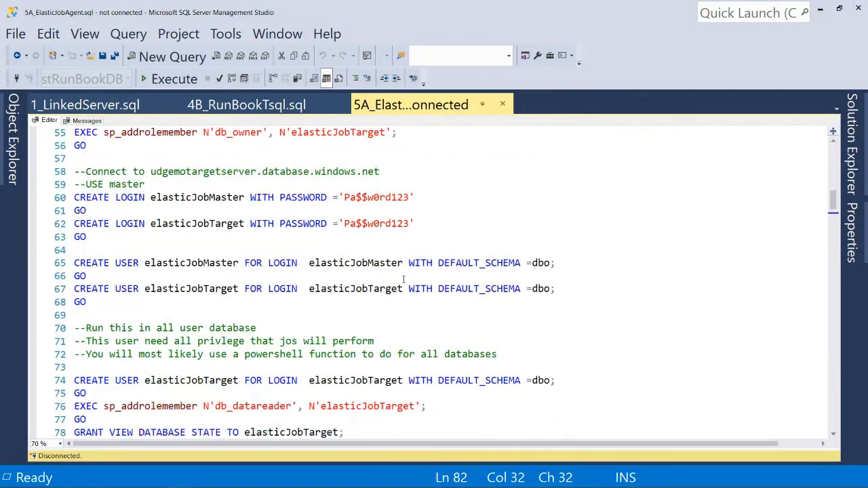
{"action": "scroll", "coordinate": [403, 279], "scroll_direction": "down", "scroll_amount": 1}
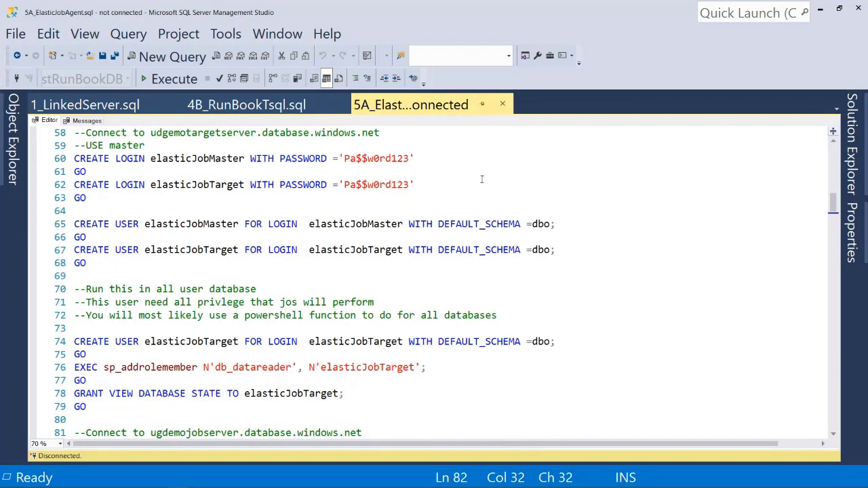
Step: Run the script block that creates and lists target group ServerGroup1, connecting to ugdemojobserver.database.windows.net with the saved SQL Server login
{"action": "scroll", "coordinate": [403, 301], "scroll_direction": "down", "scroll_amount": 6}
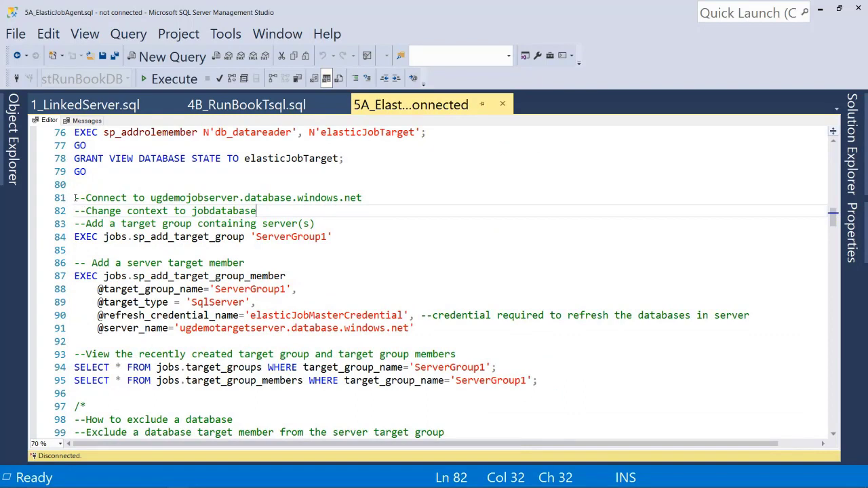
{"action": "left_click_drag", "start_coordinate": [68, 202], "coordinate": [231, 288]}
{"action": "left_click_drag", "start_coordinate": [248, 314], "coordinate": [544, 399]}
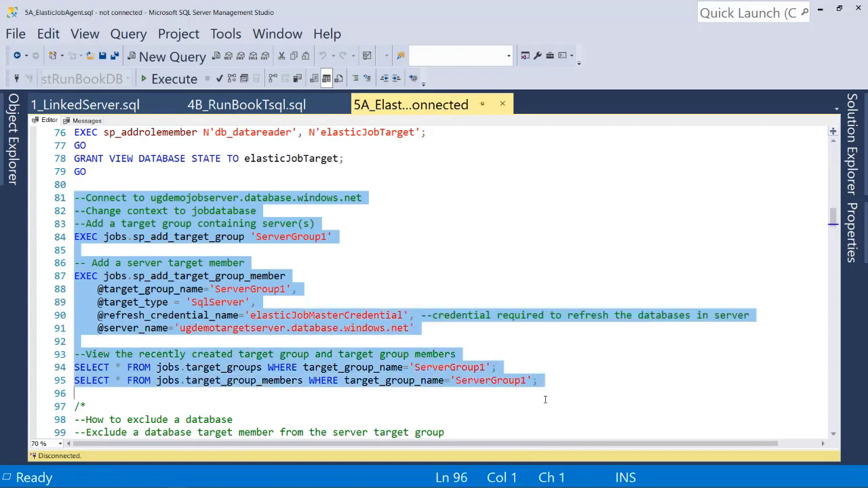
{"action": "left_click", "coordinate": [169, 78]}
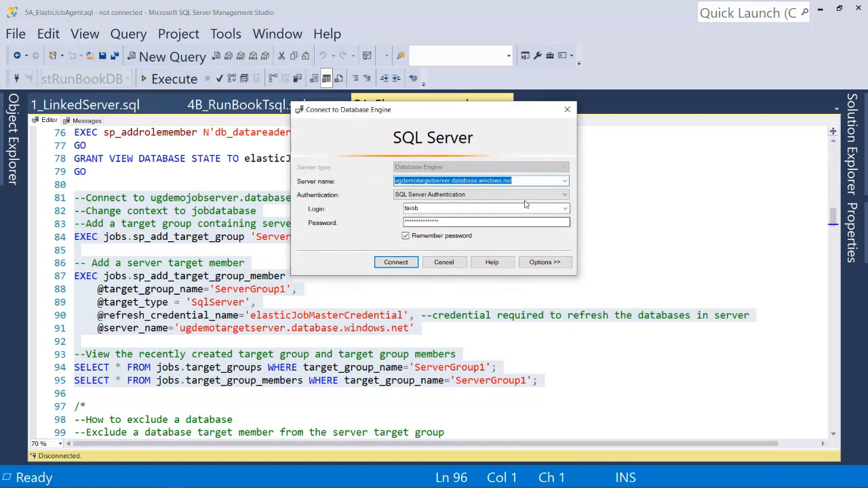
{"action": "left_click", "coordinate": [564, 181]}
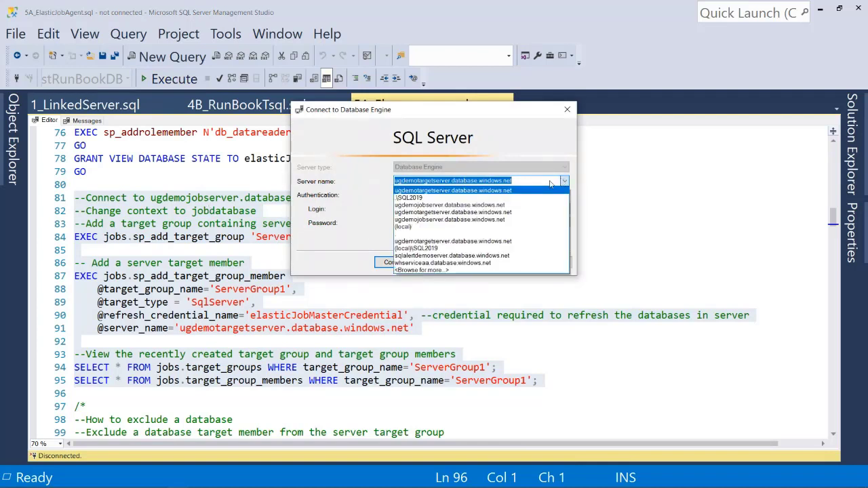
{"action": "left_click", "coordinate": [485, 205]}
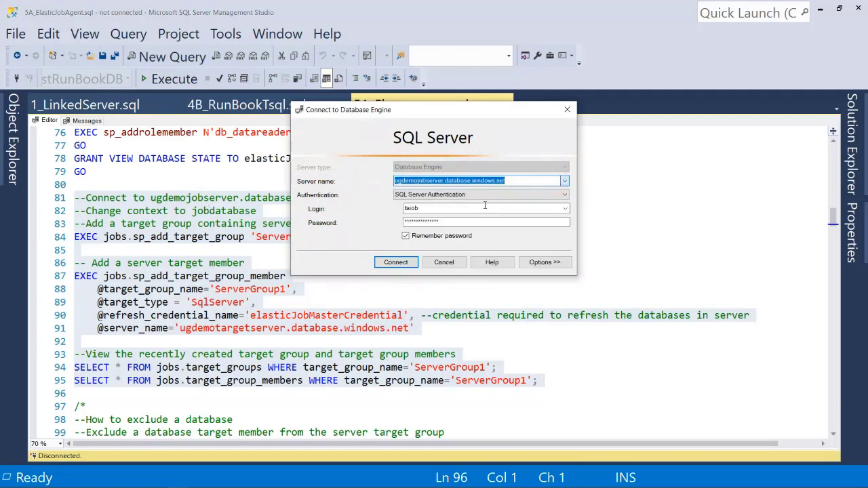
{"action": "left_click", "coordinate": [393, 262]}
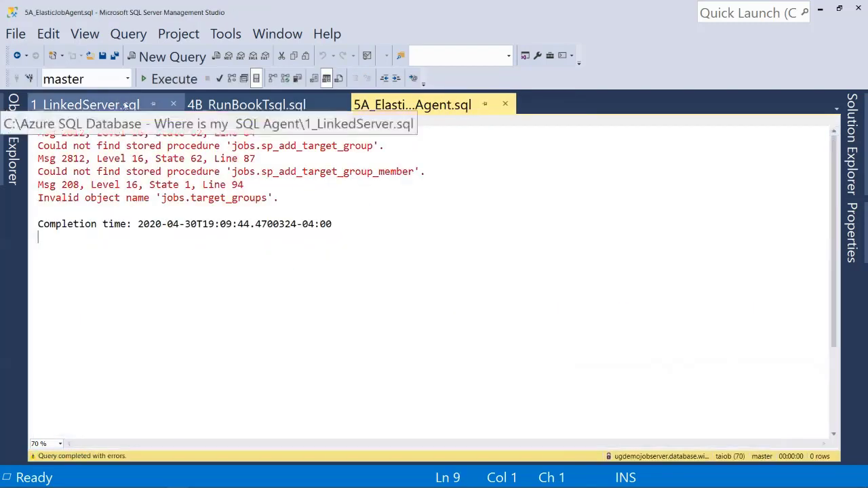
Step: Change the query's database context to jobdatabase and rerun the selected ServerGroup1 target group block
{"action": "left_click", "coordinate": [127, 79]}
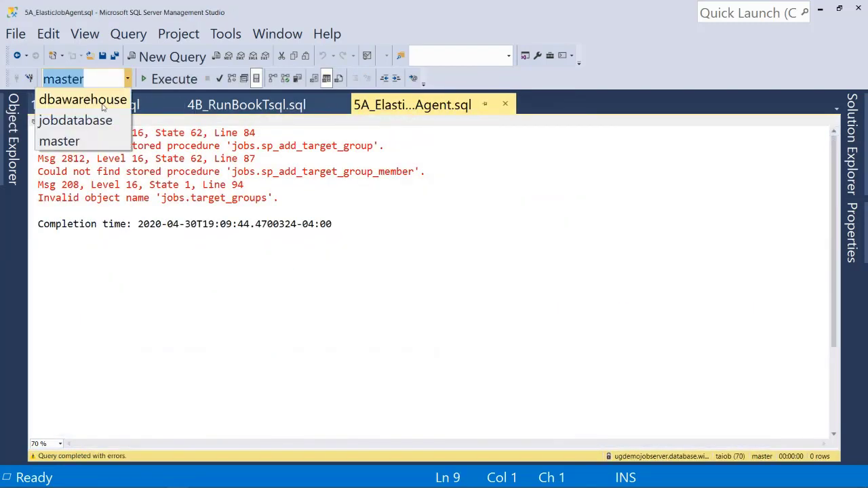
{"action": "left_click", "coordinate": [87, 121]}
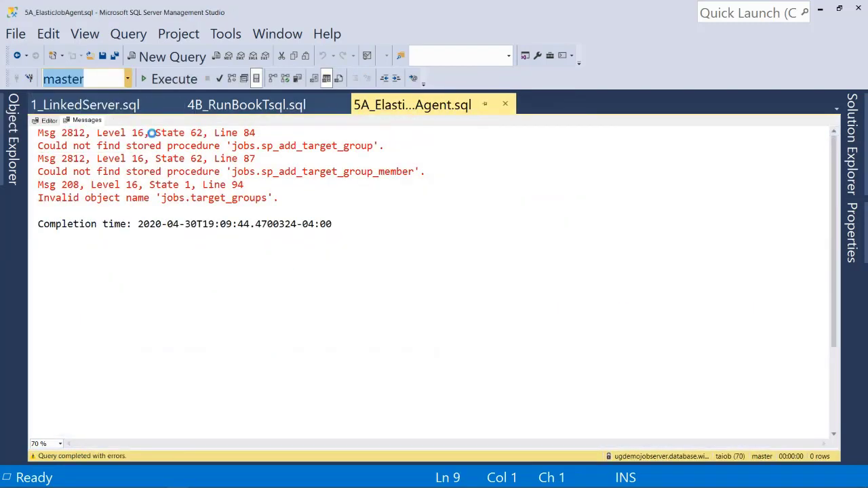
{"action": "left_click", "coordinate": [49, 121]}
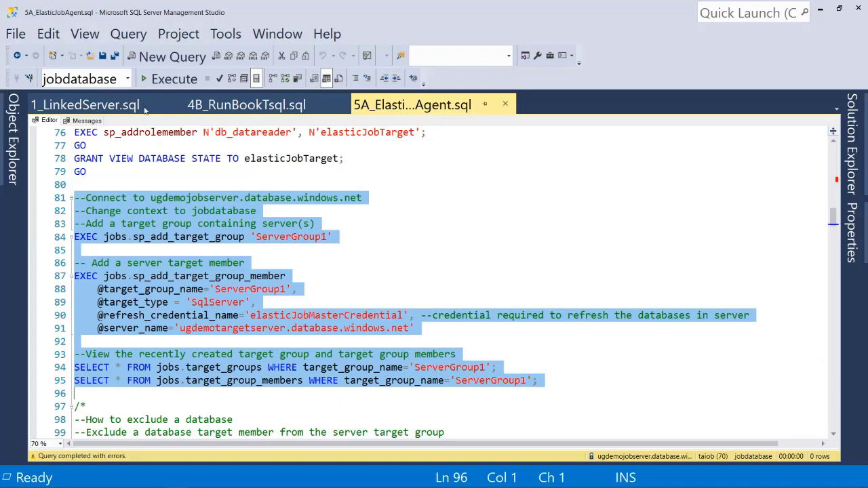
{"action": "left_click", "coordinate": [148, 80]}
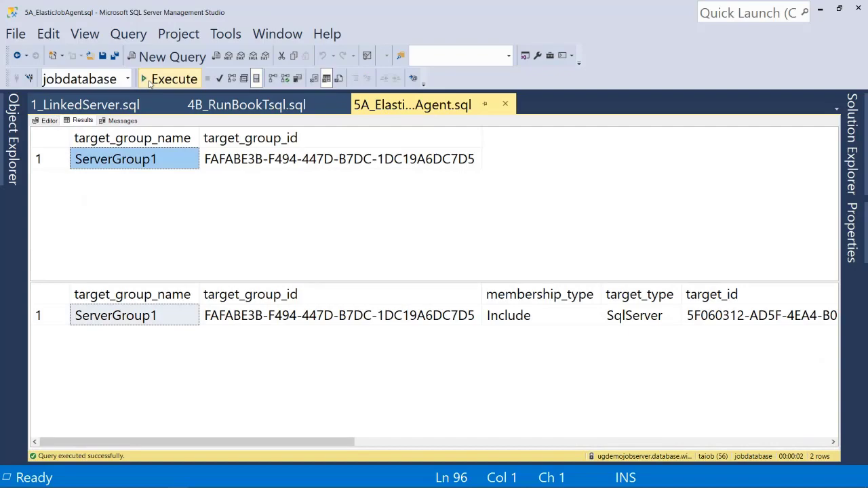
Step: Execute the block that adds the ResultsJob job and its job step writing to the perfResults table in dbawarehouse
{"action": "left_click", "coordinate": [45, 120]}
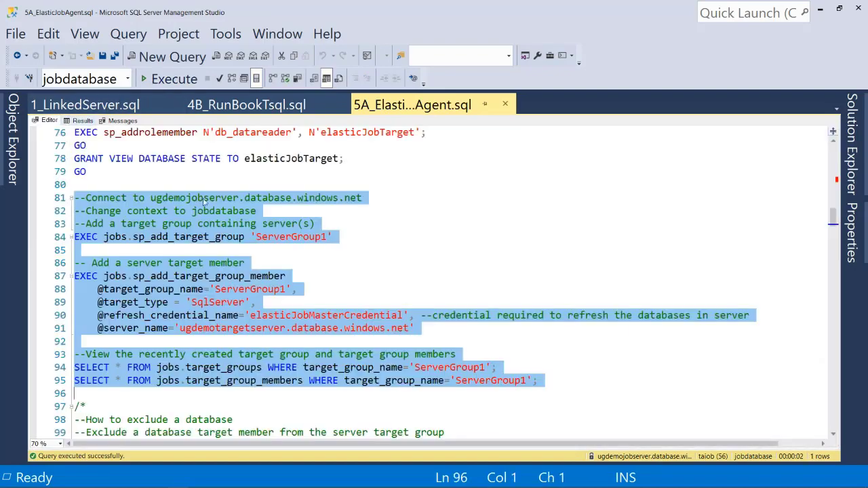
{"action": "scroll", "coordinate": [203, 201], "scroll_direction": "down", "scroll_amount": 8}
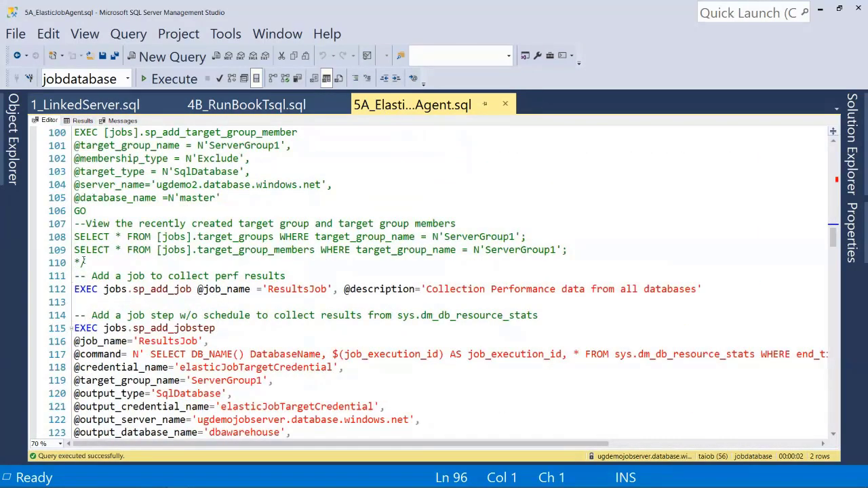
{"action": "left_click_drag", "start_coordinate": [79, 276], "coordinate": [193, 315]}
{"action": "scroll", "coordinate": [194, 315], "scroll_direction": "down", "scroll_amount": 2}
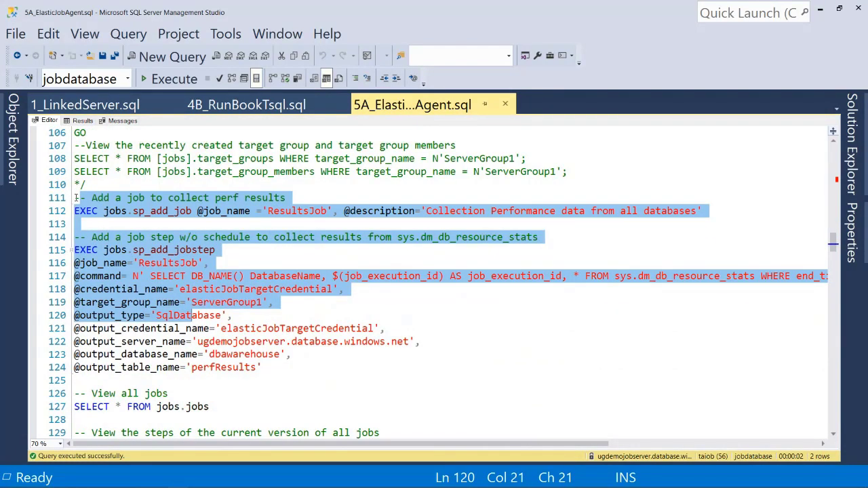
{"action": "left_click_drag", "start_coordinate": [77, 197], "coordinate": [258, 377]}
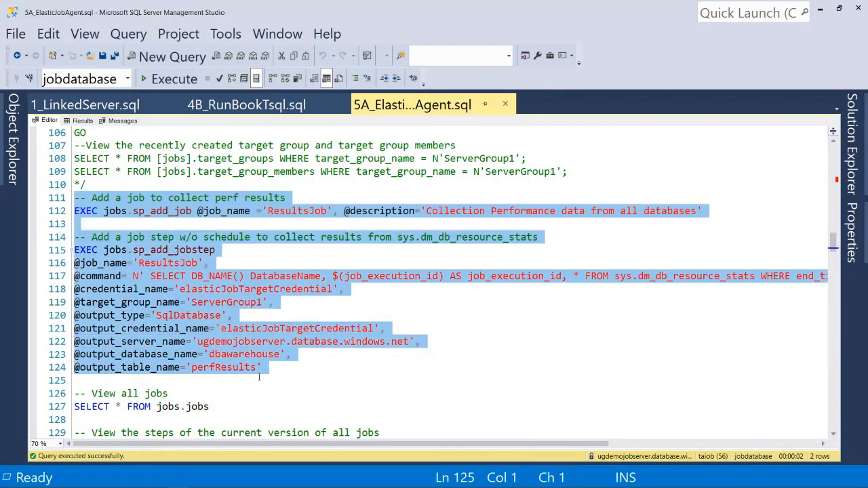
{"action": "left_click", "coordinate": [158, 79]}
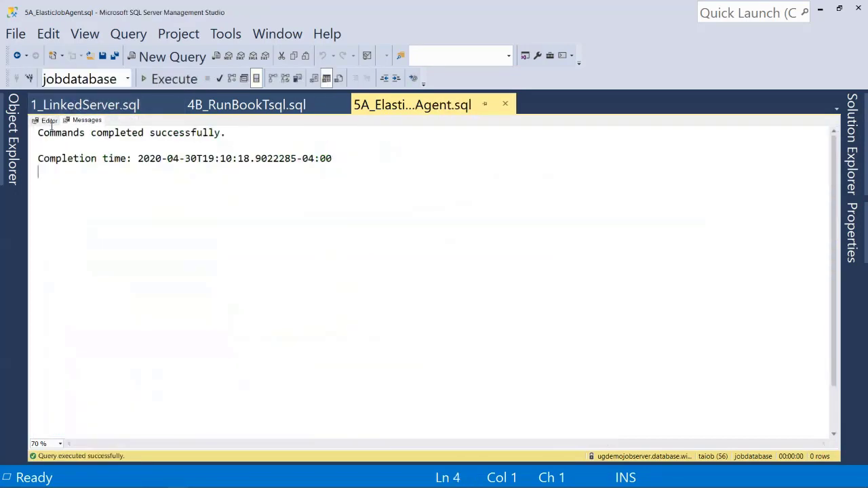
Step: Execute the statements that list all jobs and job steps and start the latest version of ResultsJob
{"action": "left_click", "coordinate": [49, 121]}
{"action": "scroll", "coordinate": [102, 241], "scroll_direction": "down", "scroll_amount": 6}
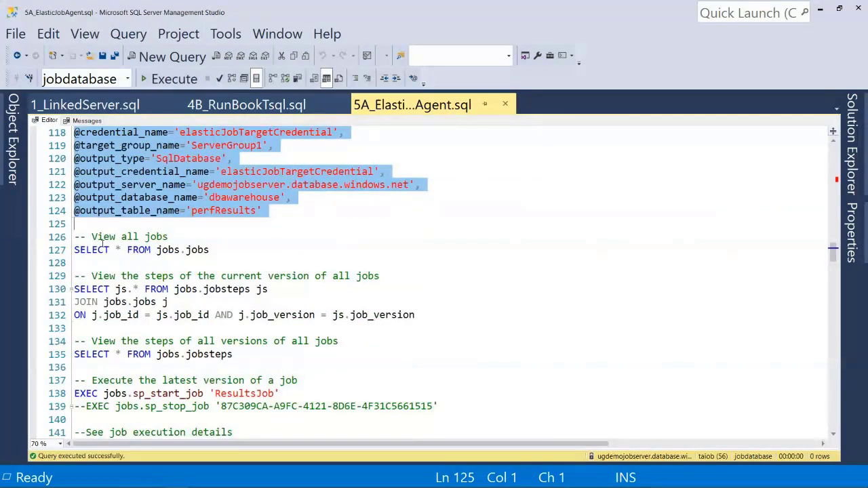
{"action": "left_click_drag", "start_coordinate": [76, 224], "coordinate": [458, 392]}
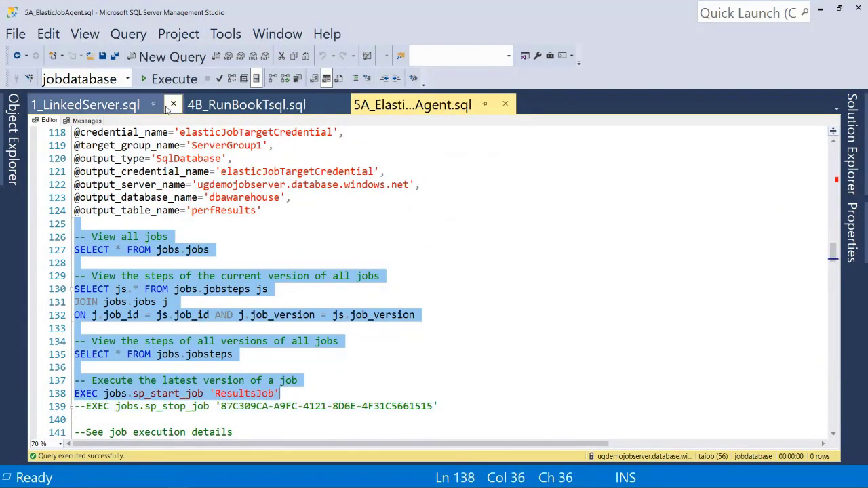
{"action": "left_click", "coordinate": [170, 78]}
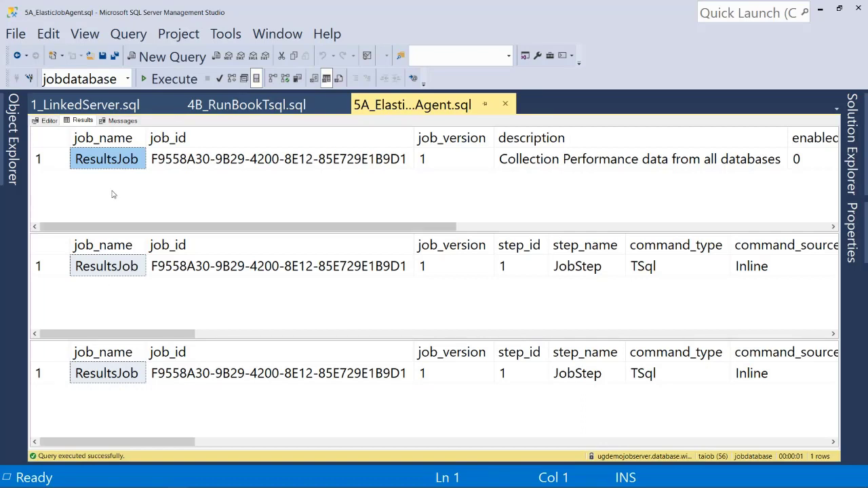
Step: Run the "See job execution details" query on jobs.job_executions for ResultsJob, ordered by start_time descending
{"action": "left_click", "coordinate": [47, 121]}
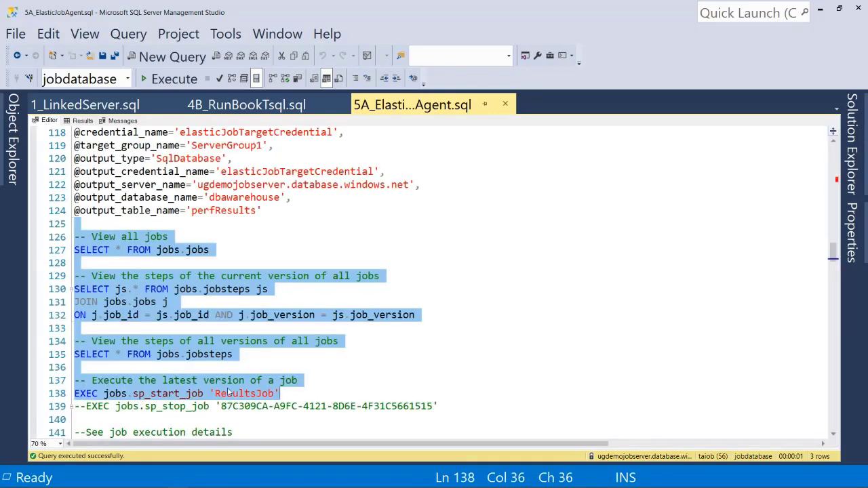
{"action": "scroll", "coordinate": [201, 308], "scroll_direction": "down", "scroll_amount": 4}
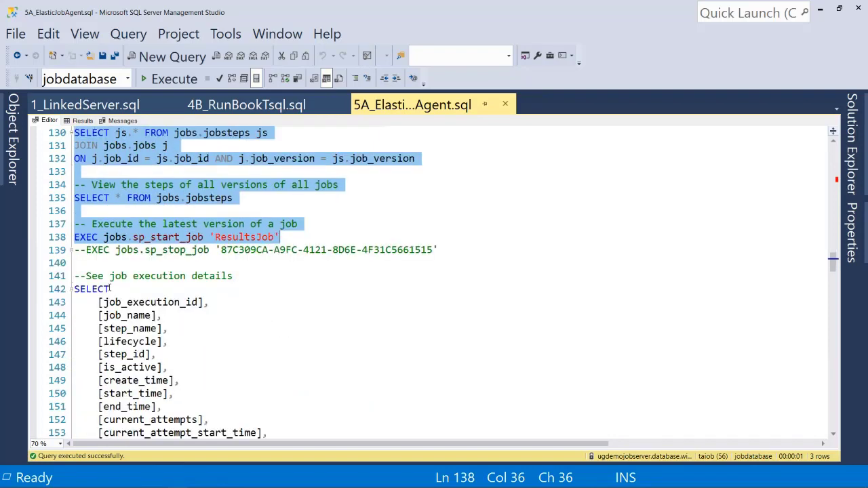
{"action": "left_click_drag", "start_coordinate": [80, 262], "coordinate": [250, 403]}
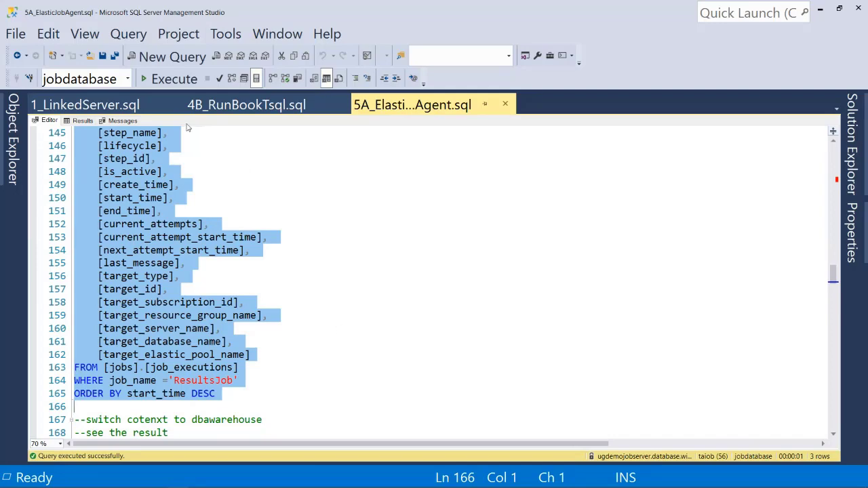
{"action": "left_click", "coordinate": [169, 79]}
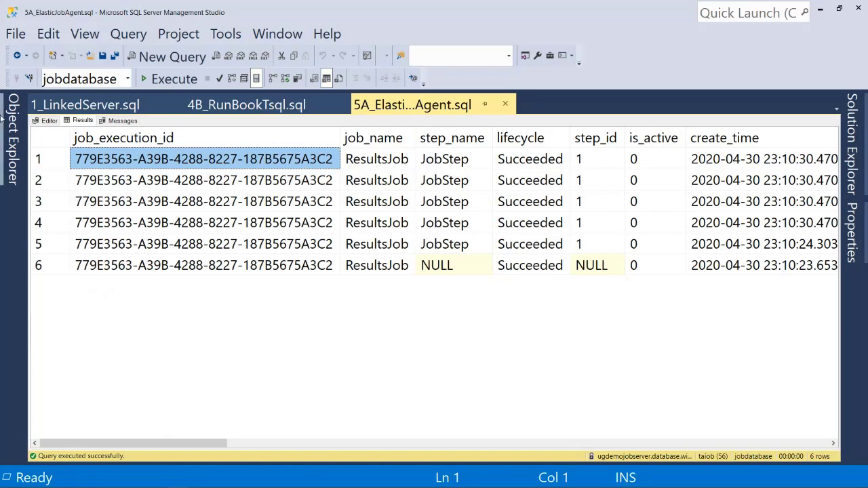
Step: Return to the script editor and switch the query's database context to dbawarehouse by way of master
{"action": "left_click", "coordinate": [48, 121]}
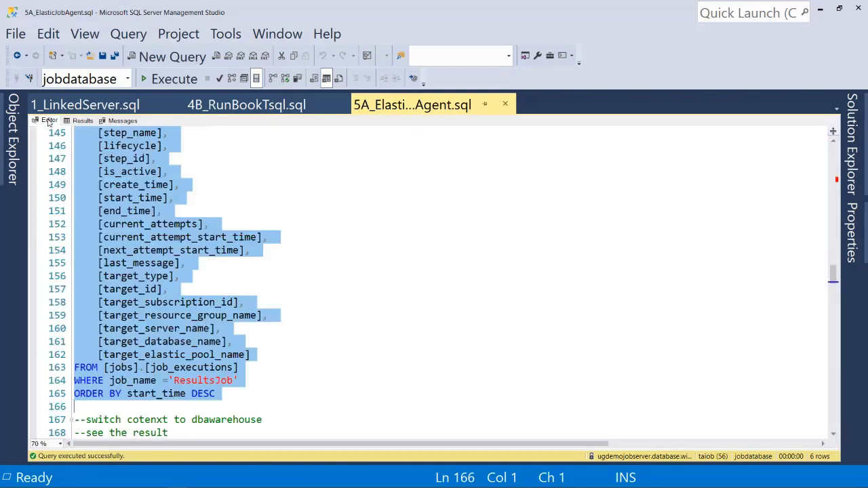
{"action": "scroll", "coordinate": [175, 234], "scroll_direction": "down", "scroll_amount": 4}
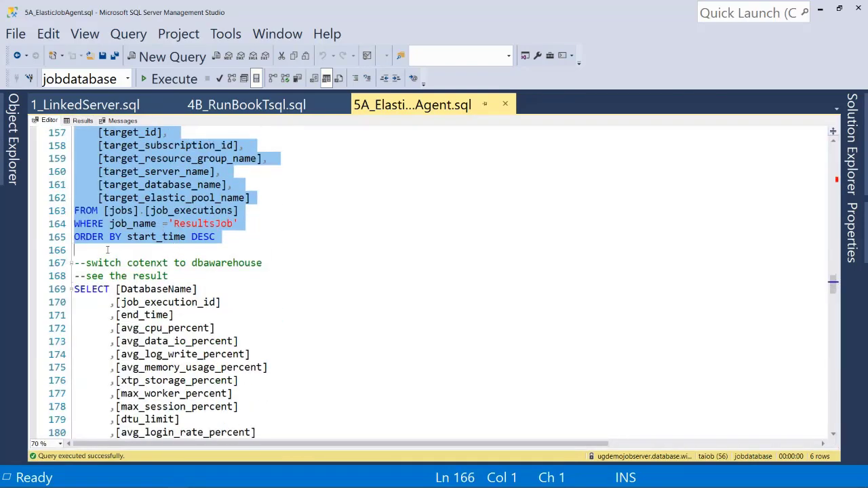
{"action": "left_click", "coordinate": [128, 80]}
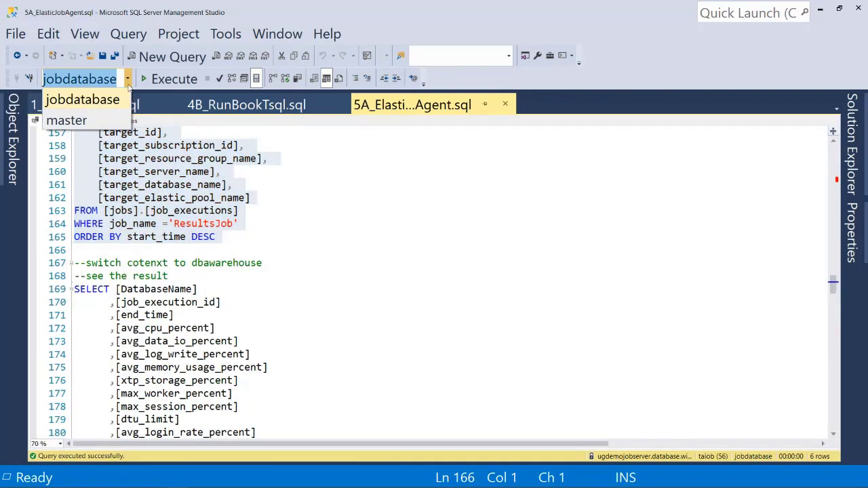
{"action": "left_click", "coordinate": [67, 120]}
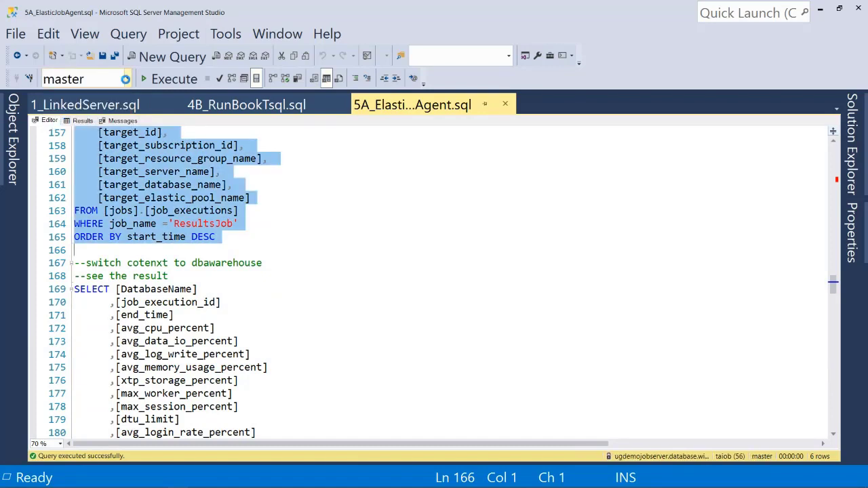
{"action": "left_click", "coordinate": [127, 79]}
{"action": "left_click", "coordinate": [68, 140]}
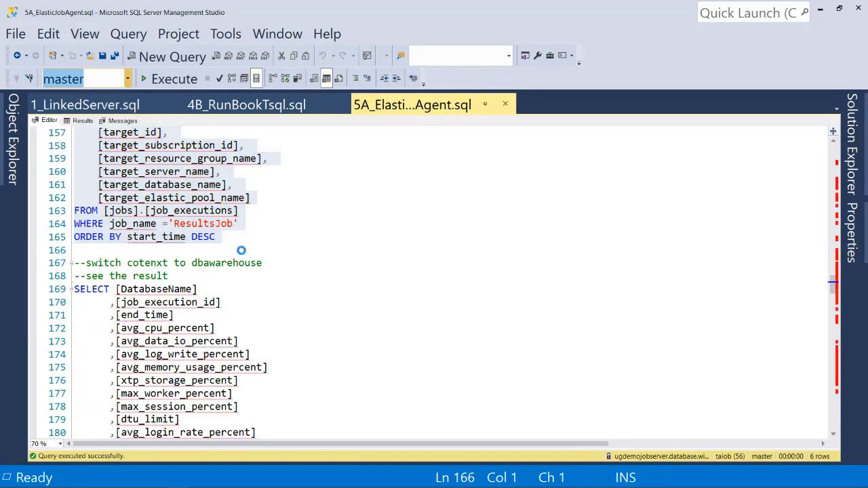
Step: Run the "see the result" query that selects the collected performance columns from dbo.perfResults
{"action": "scroll", "coordinate": [99, 175], "scroll_direction": "down", "scroll_amount": 2}
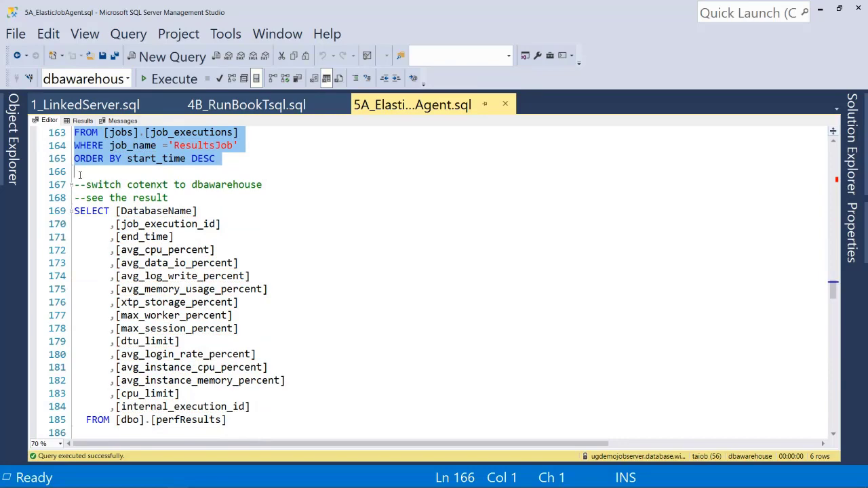
{"action": "left_click_drag", "start_coordinate": [80, 175], "coordinate": [243, 419]}
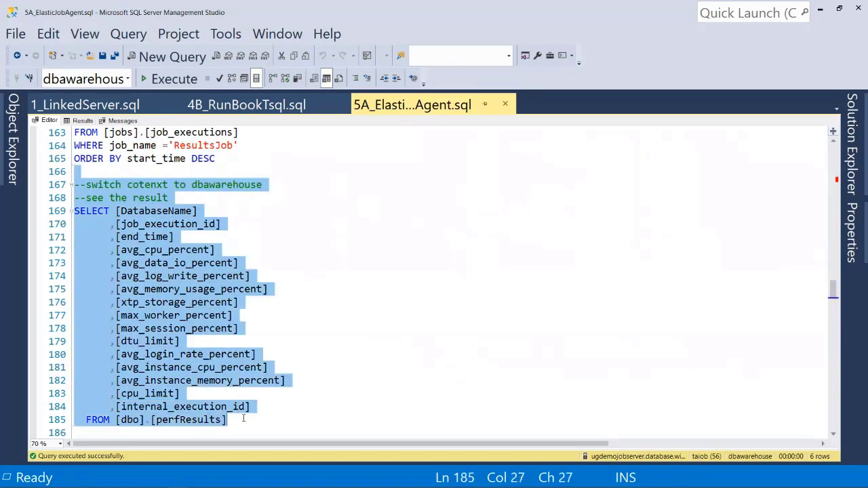
{"action": "left_click", "coordinate": [170, 80]}
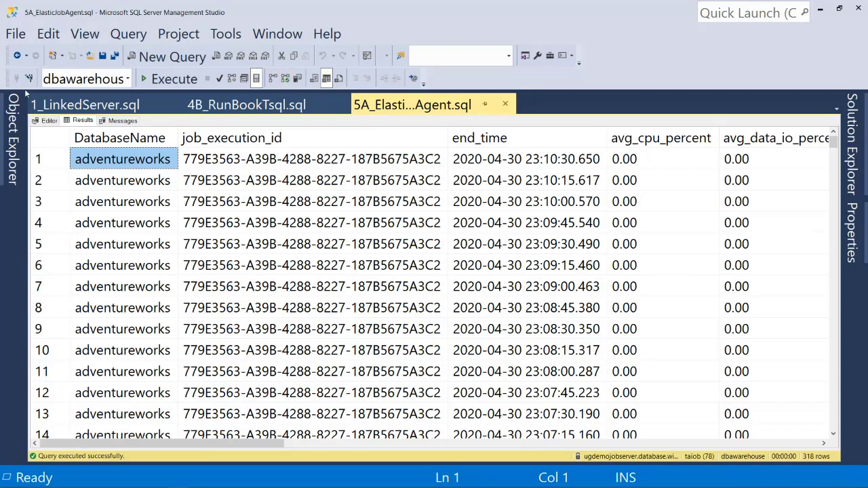
Step: Review the script section that defines the ServerGroup2 target group with the master database included and the databaseSize job with its step
{"action": "left_click", "coordinate": [47, 121]}
{"action": "scroll", "coordinate": [333, 264], "scroll_direction": "down", "scroll_amount": 6}
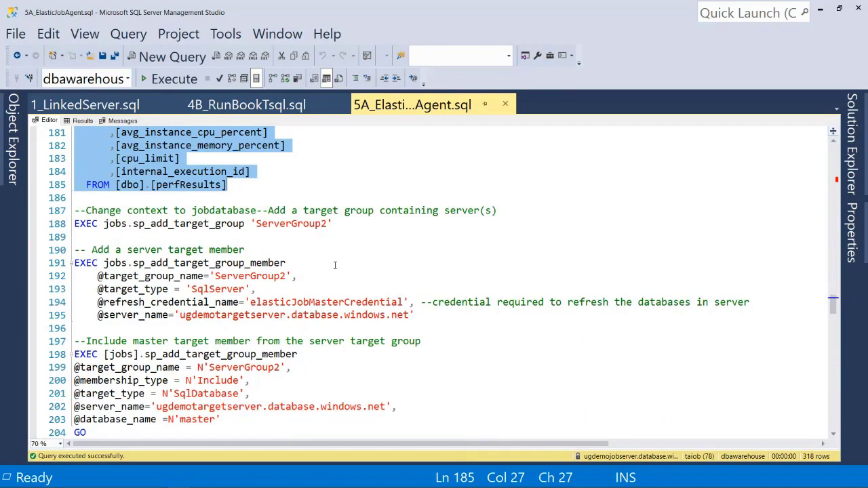
{"action": "scroll", "coordinate": [334, 264], "scroll_direction": "down", "scroll_amount": 1}
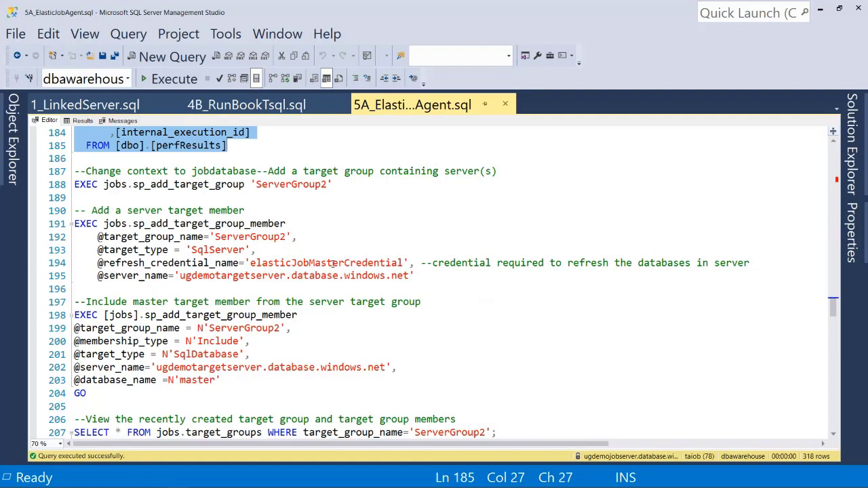
{"action": "scroll", "coordinate": [333, 264], "scroll_direction": "down", "scroll_amount": 6}
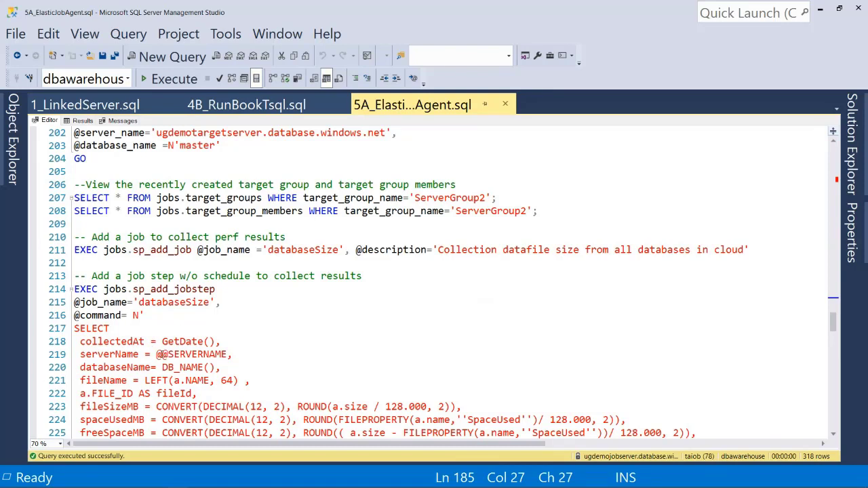
Step: Switch to the Azure portal in Chrome and open the BostonAzureDemo function app from the dashboard's resources
{"action": "mouse_move", "coordinate": [174, 485]}
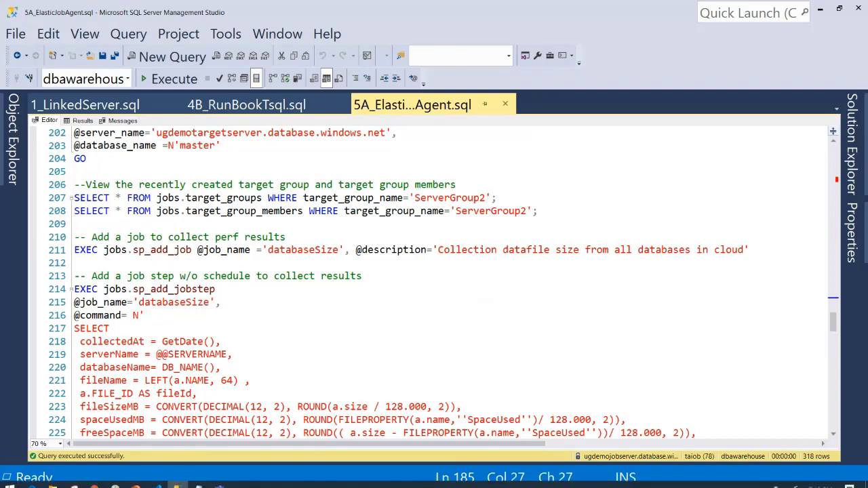
{"action": "mouse_move", "coordinate": [132, 480]}
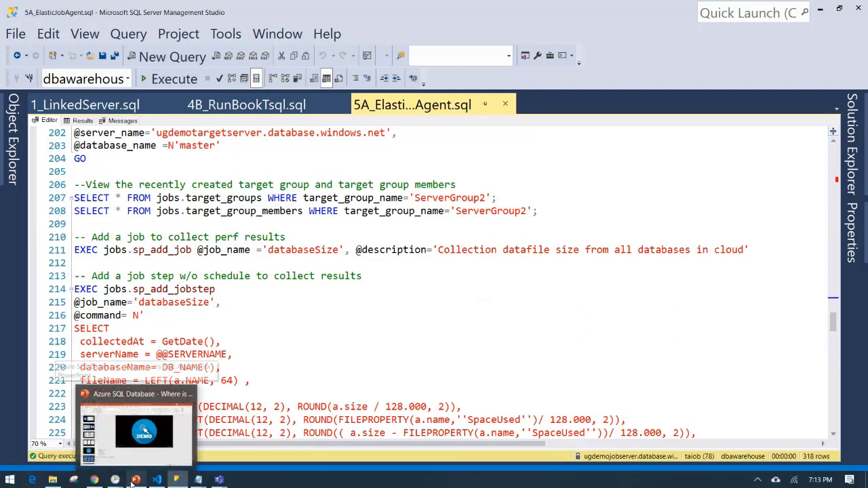
{"action": "left_click", "coordinate": [95, 480]}
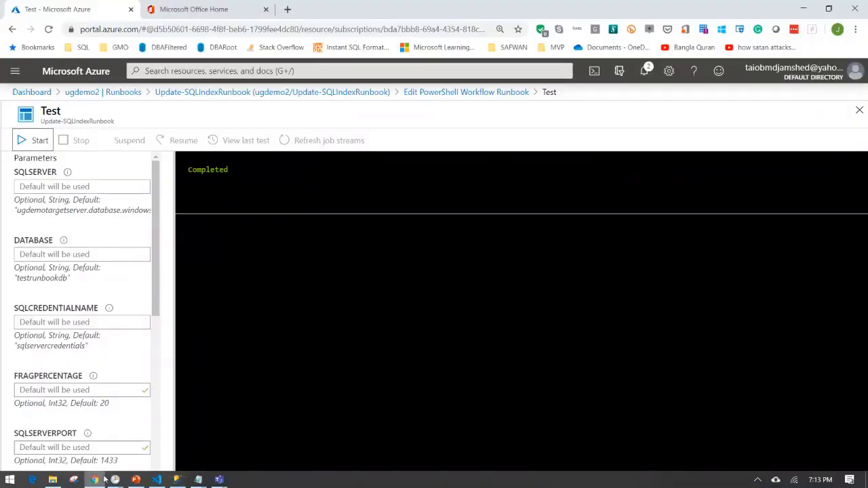
{"action": "left_click", "coordinate": [32, 92]}
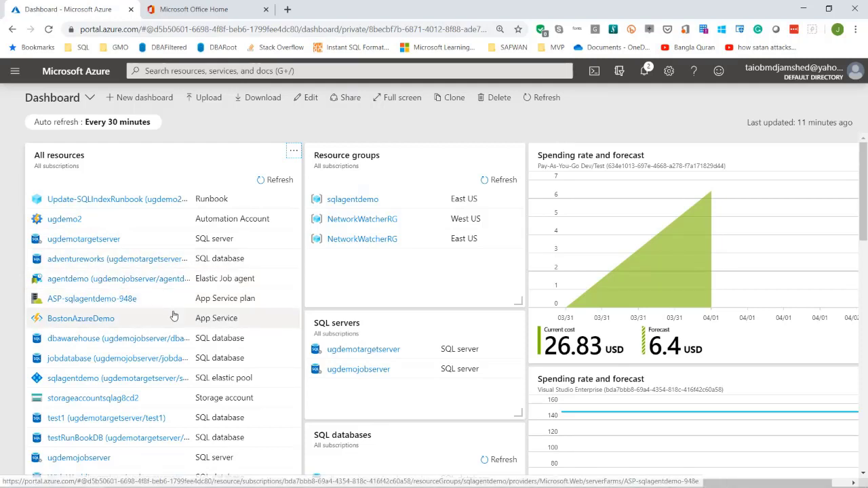
{"action": "left_click", "coordinate": [118, 299]}
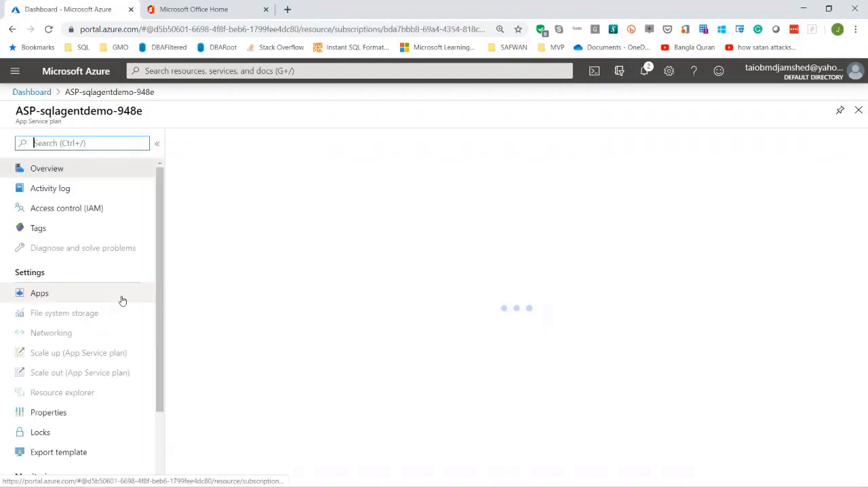
{"action": "left_click", "coordinate": [27, 93]}
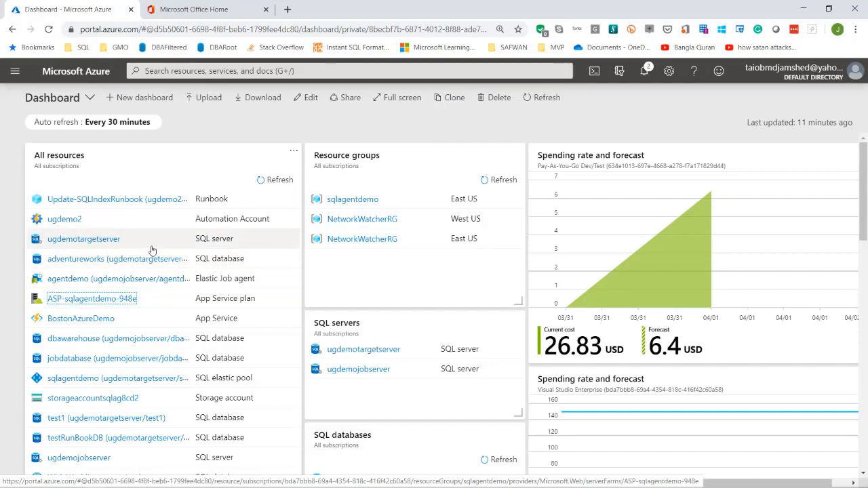
{"action": "left_click", "coordinate": [93, 317]}
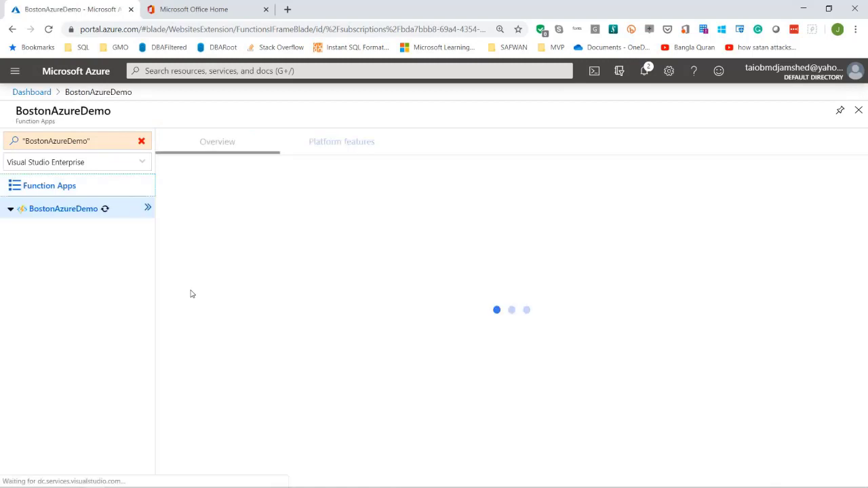
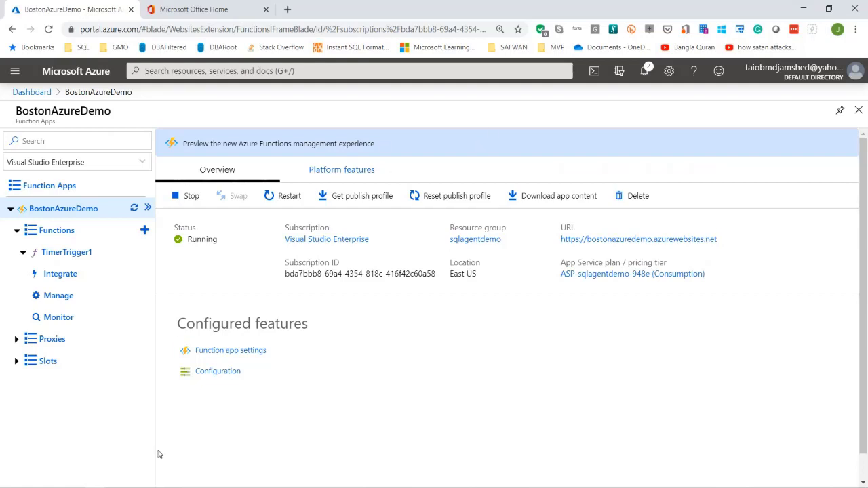
Step: Switch to Visual Studio Code, show the 6_SampleFunctionCode.ps1 script and clear its text selection
{"action": "mouse_move", "coordinate": [145, 481]}
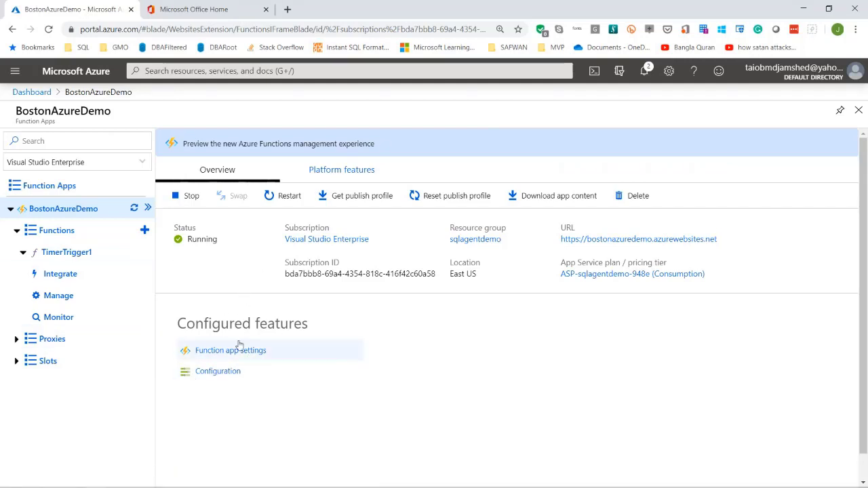
{"action": "mouse_move", "coordinate": [174, 479]}
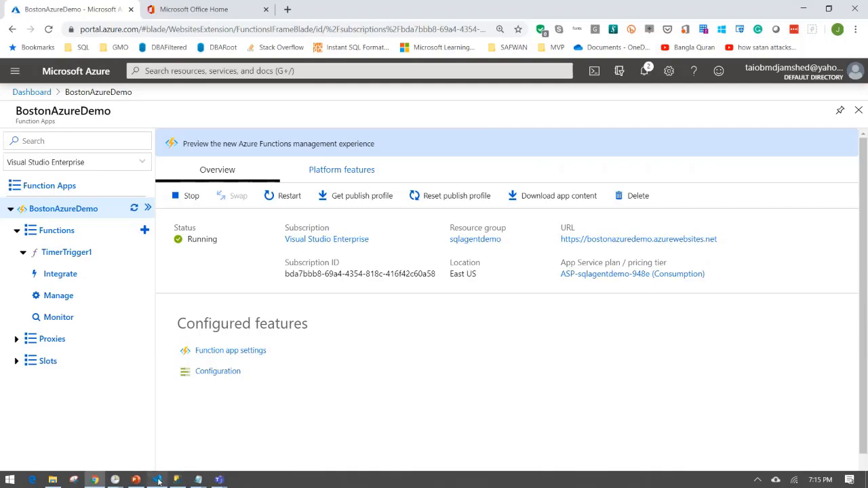
{"action": "left_click", "coordinate": [158, 481]}
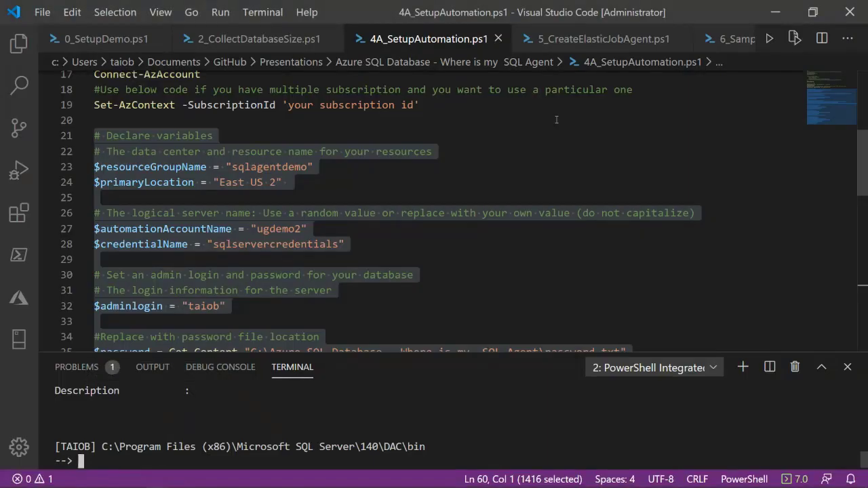
{"action": "left_click", "coordinate": [730, 49]}
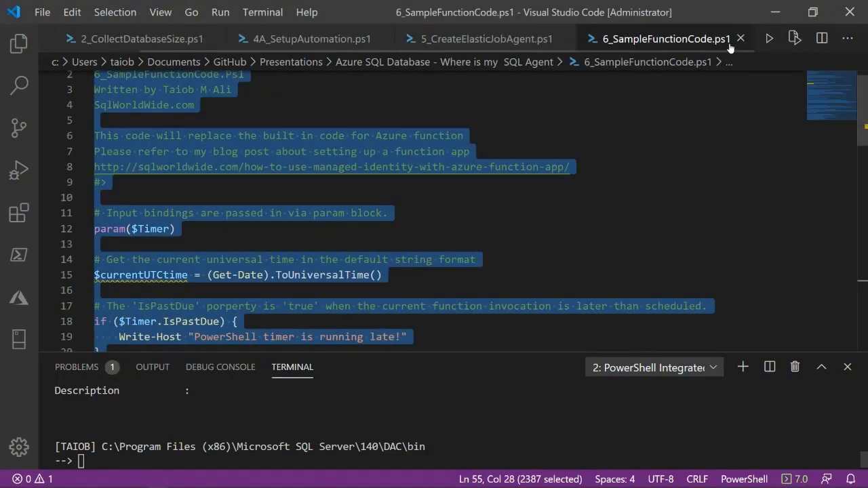
{"action": "left_click", "coordinate": [652, 211]}
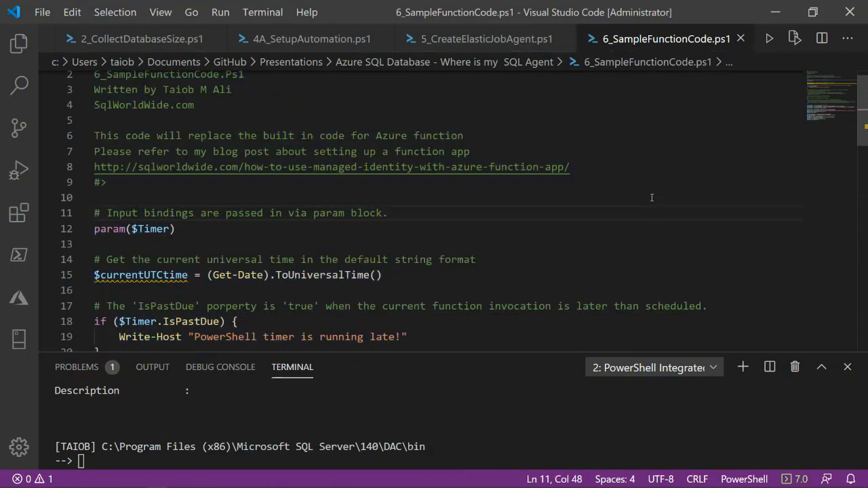
Step: Examine the timer check, the Managed Service Identity notes and the access token code in the sample function script
{"action": "scroll", "coordinate": [651, 198], "scroll_direction": "down", "scroll_amount": 1}
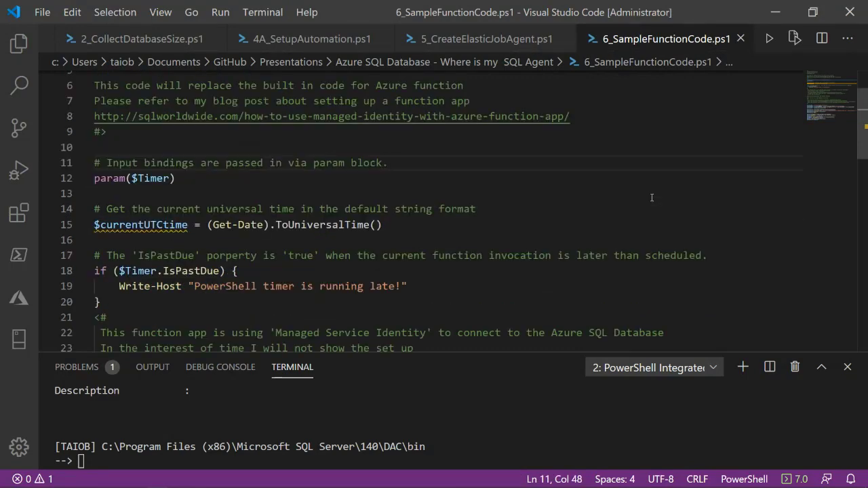
{"action": "scroll", "coordinate": [652, 197], "scroll_direction": "down", "scroll_amount": 3}
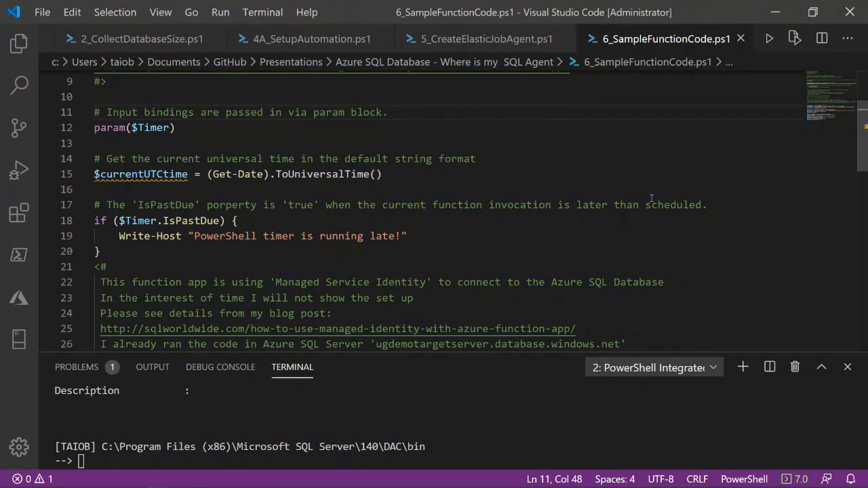
{"action": "scroll", "coordinate": [637, 202], "scroll_direction": "down", "scroll_amount": 1}
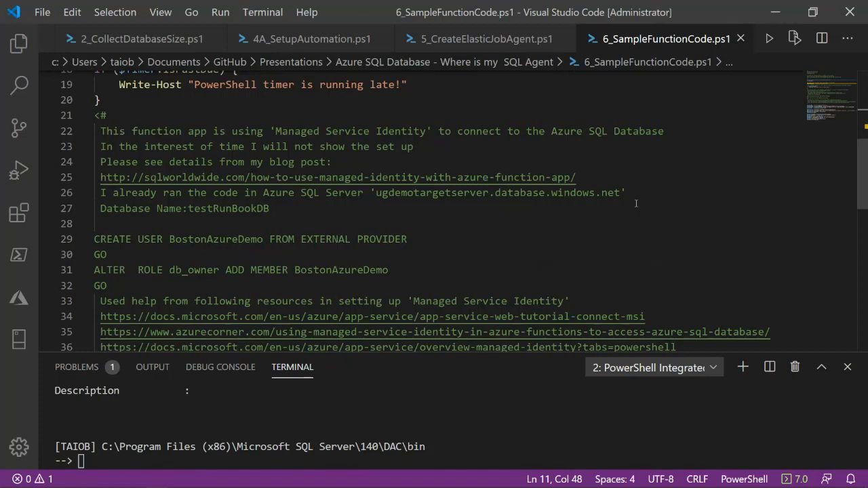
{"action": "scroll", "coordinate": [619, 209], "scroll_direction": "down", "scroll_amount": 1}
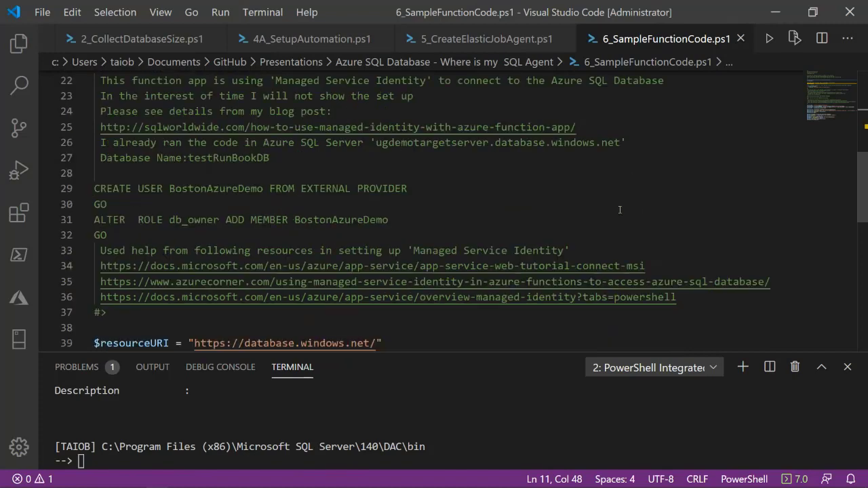
{"action": "scroll", "coordinate": [619, 209], "scroll_direction": "down", "scroll_amount": 1}
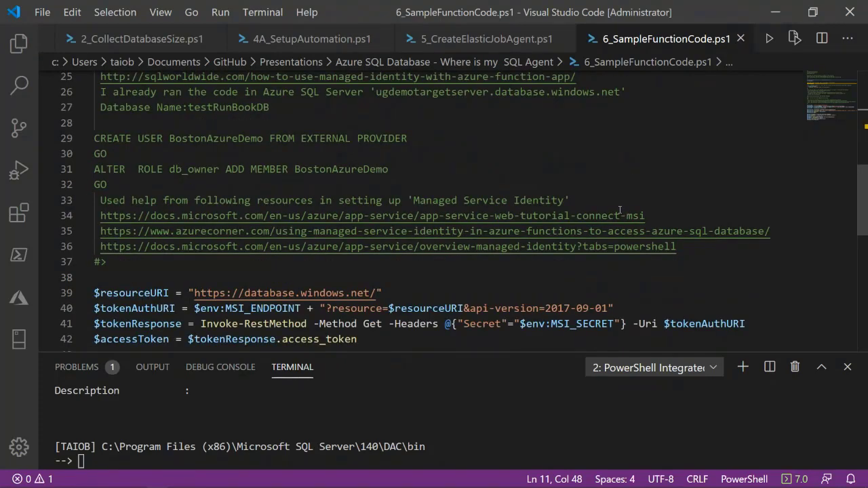
{"action": "scroll", "coordinate": [619, 210], "scroll_direction": "down", "scroll_amount": 1}
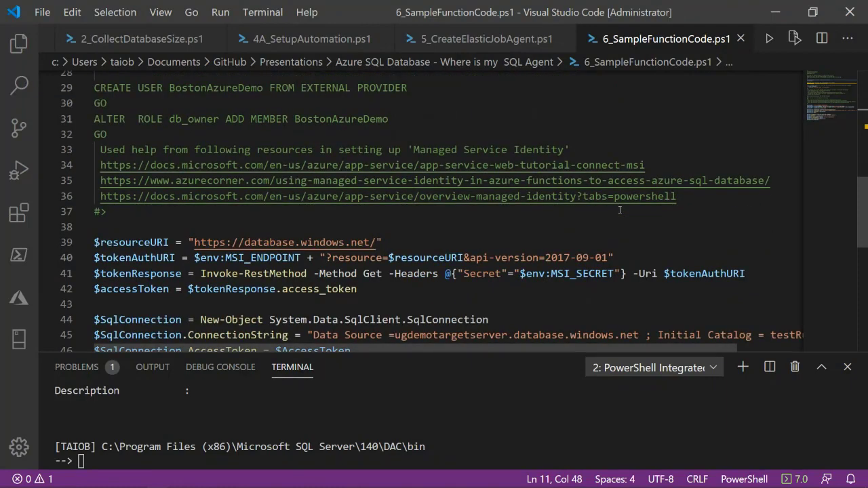